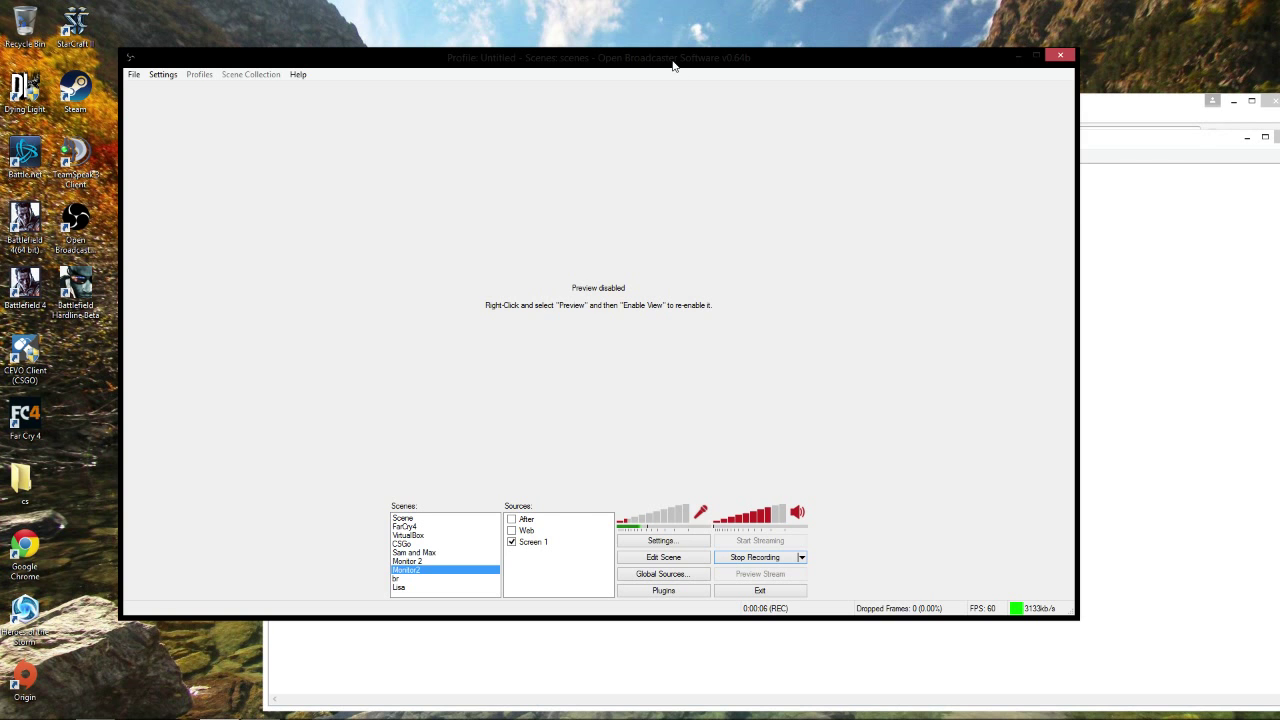
Move the OBS window aside, minimize it, and bring the obsproject.com browser window forward.
left_click_drag(673, 65, 810, 125)
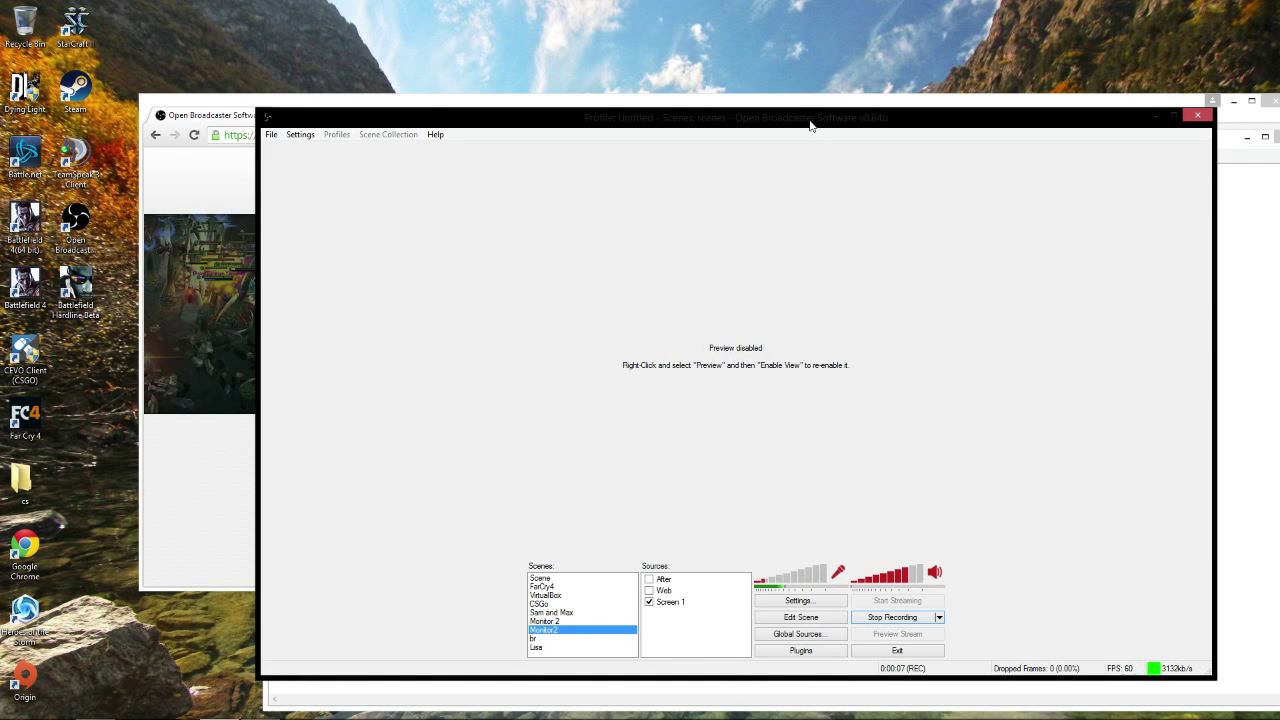
left_click(1157, 115)
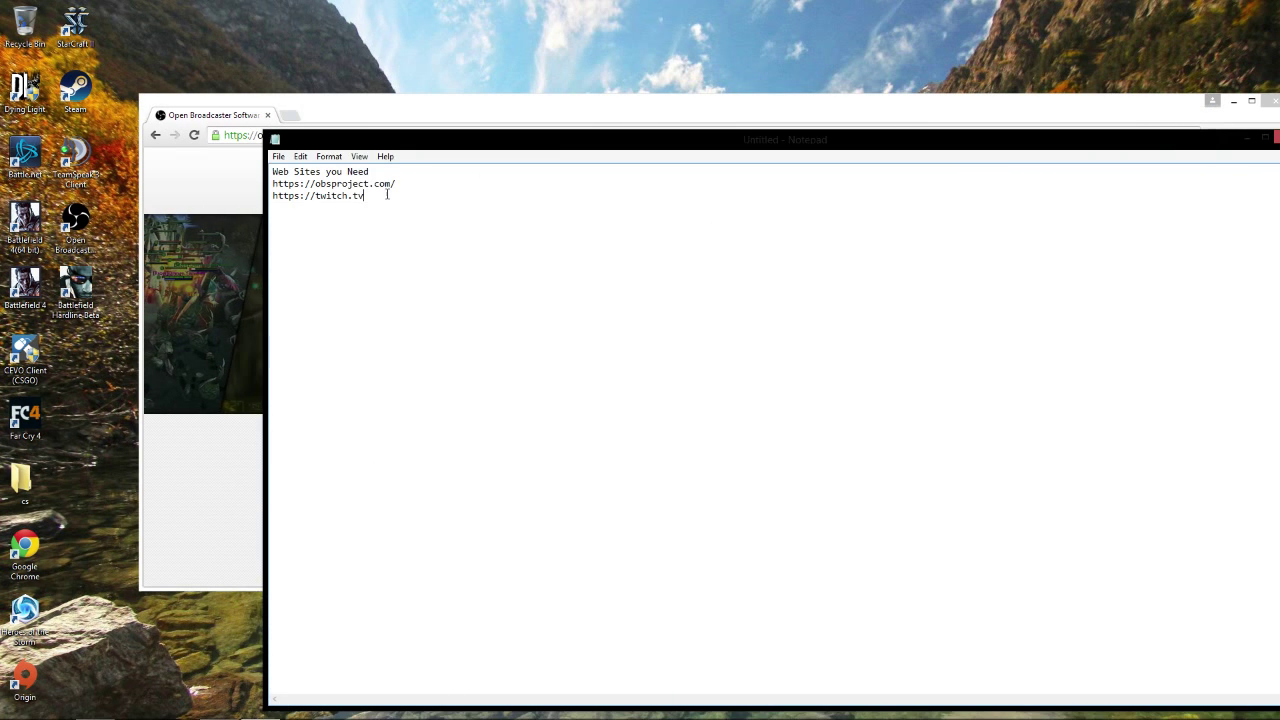
left_click(340, 107)
Reposition the obsproject.com browser window so the Notepad list of obsproject.com and twitch.tv shows.
left_click_drag(340, 107, 393, 38)
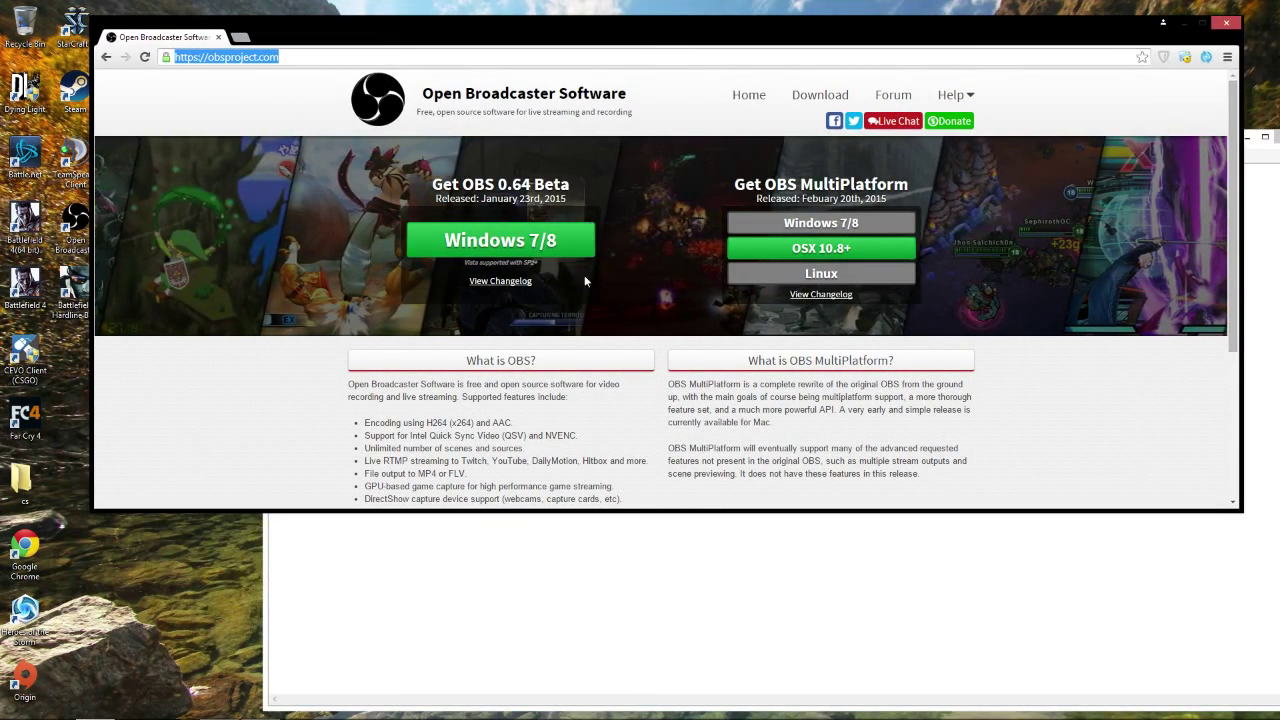
left_click_drag(542, 46, 679, 51)
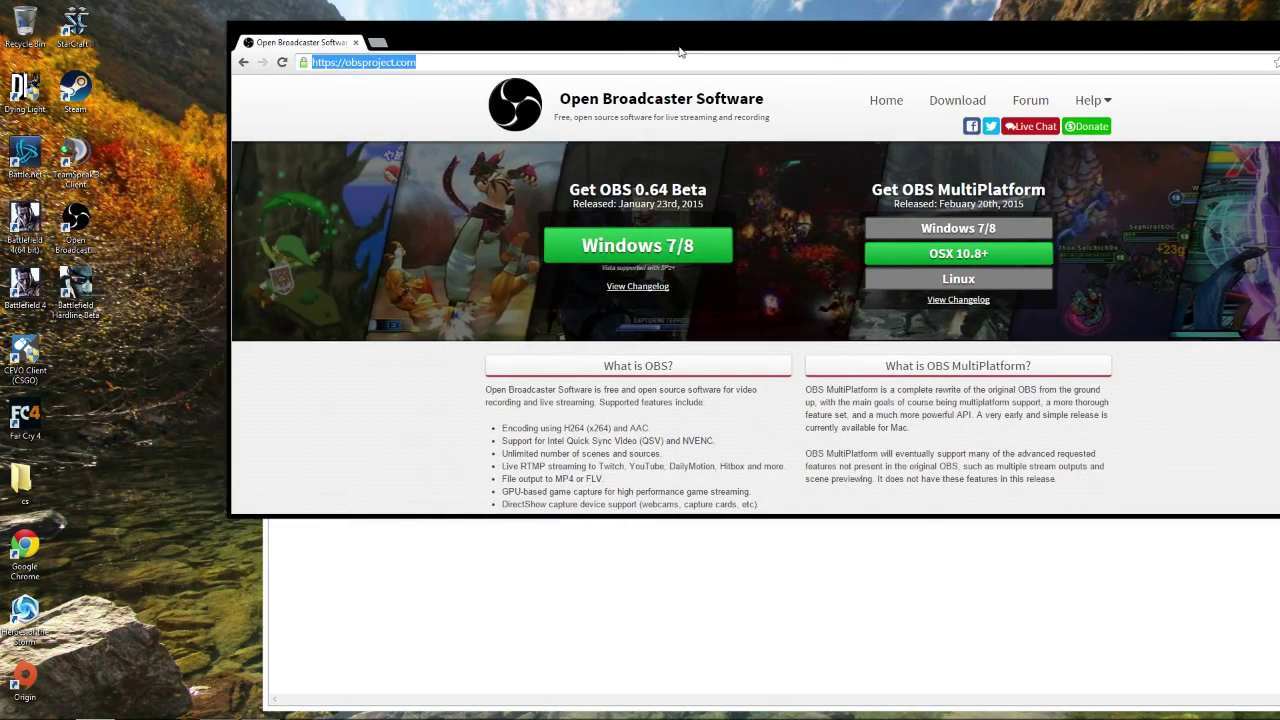
left_click(138, 241)
left_click_drag(863, 46, 713, 74)
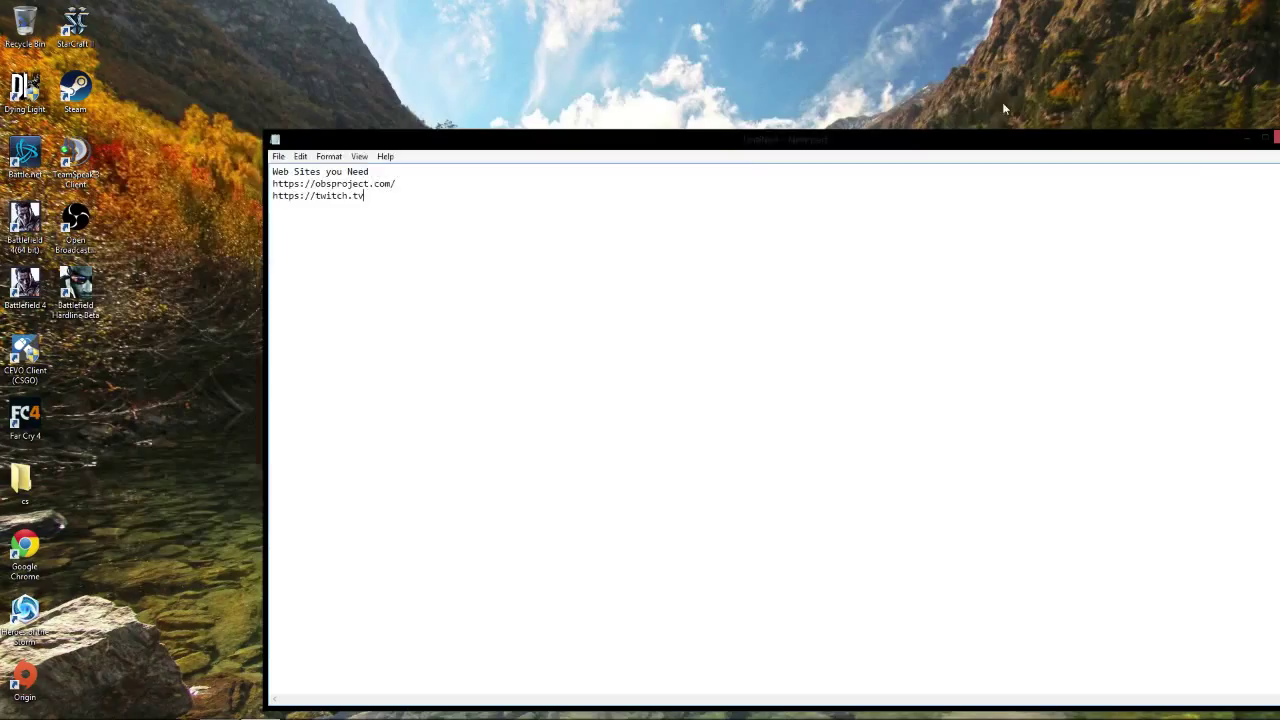
Look over the OBS desktop shortcut's context menu, then dismiss it and return to Notepad.
right_click(70, 224)
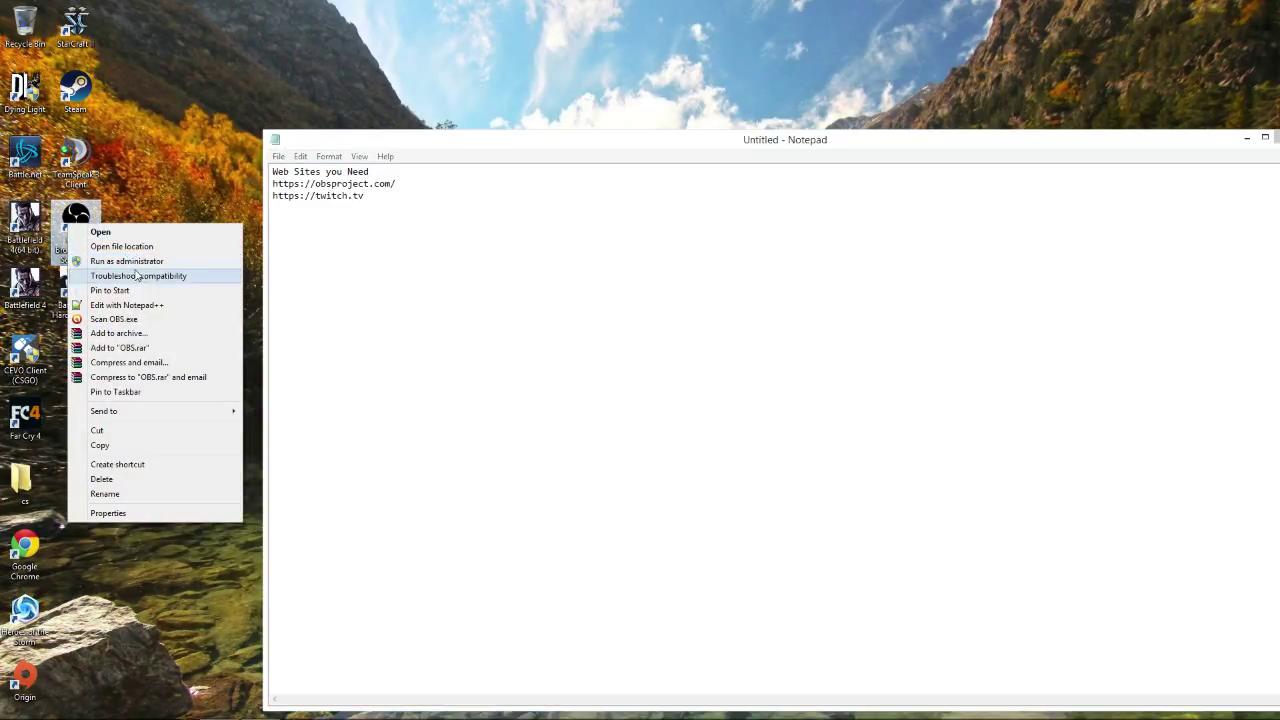
right_click(83, 209)
right_click(83, 209)
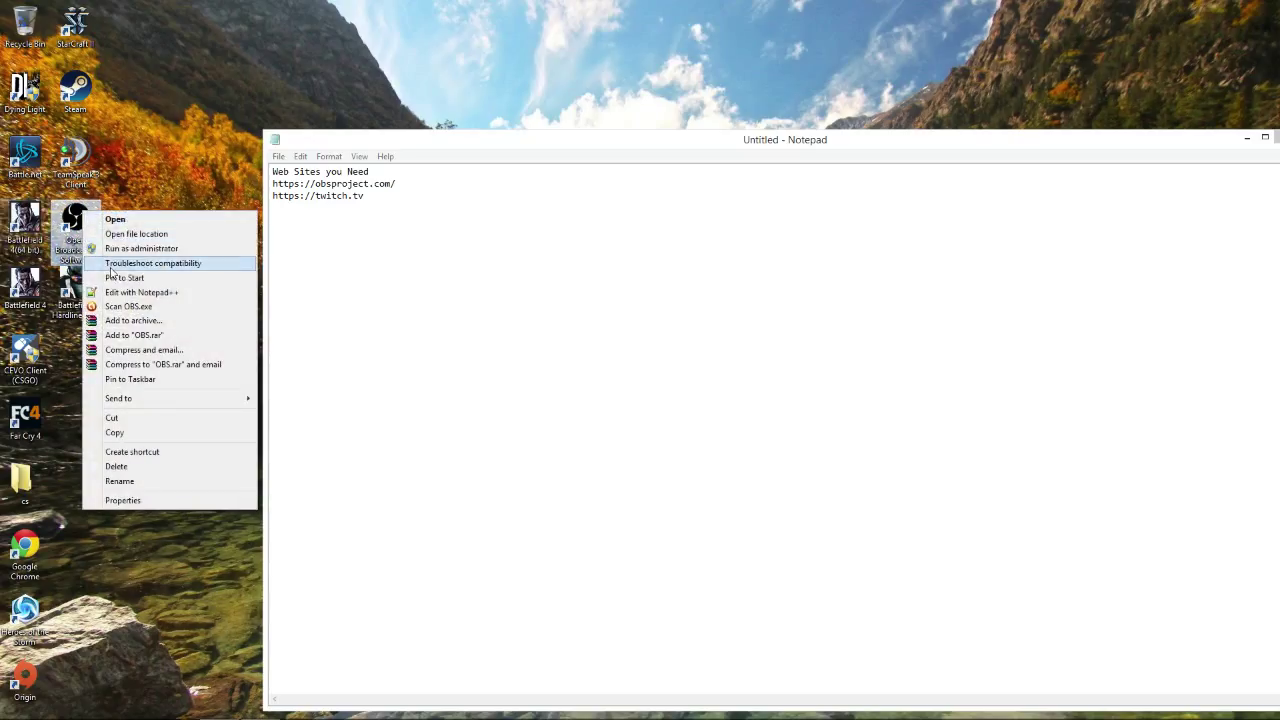
left_click(408, 214)
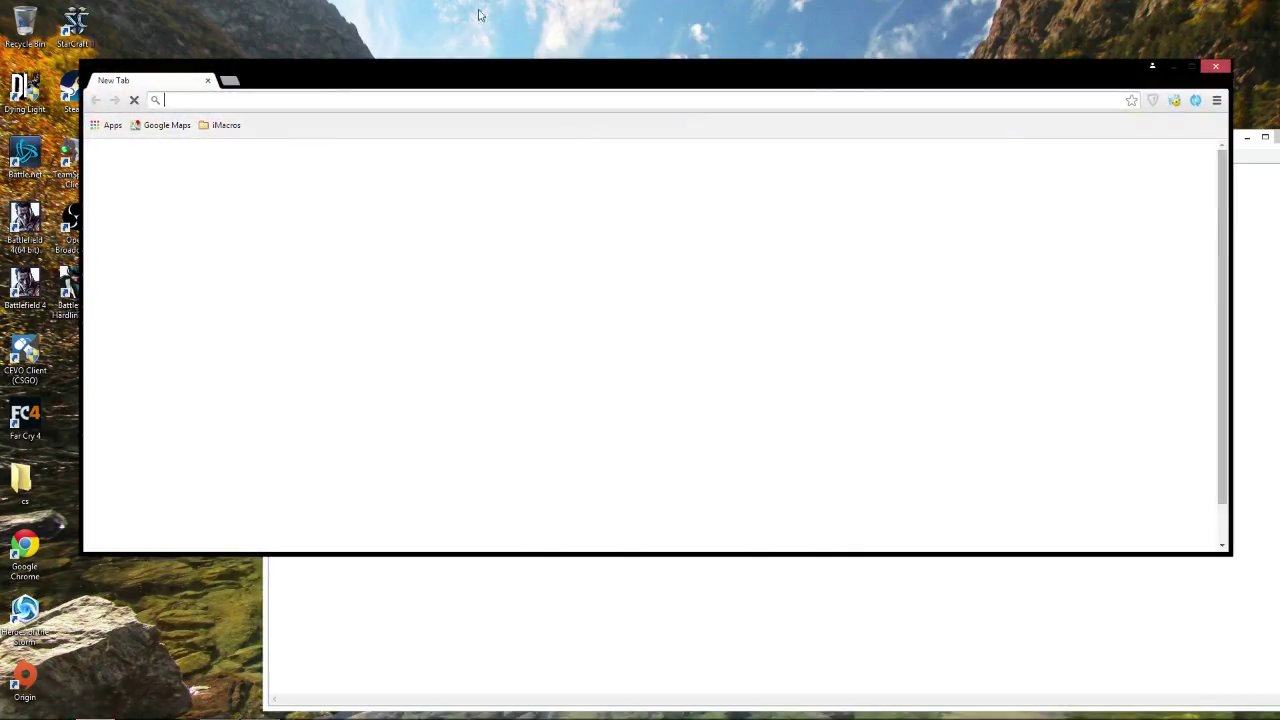
Load twitch.tv, open the channel Dashboard from the account menu, then return to Notepad.
type("twitch.tv")
key("Return")
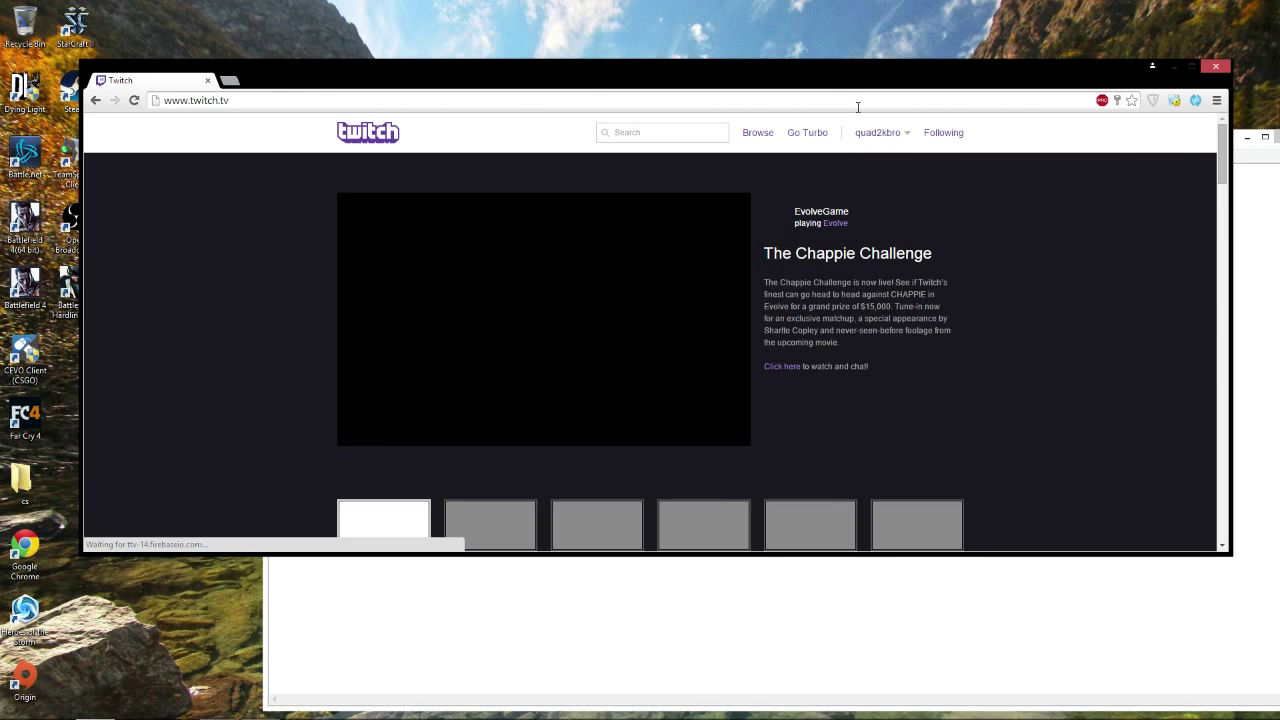
left_click(878, 133)
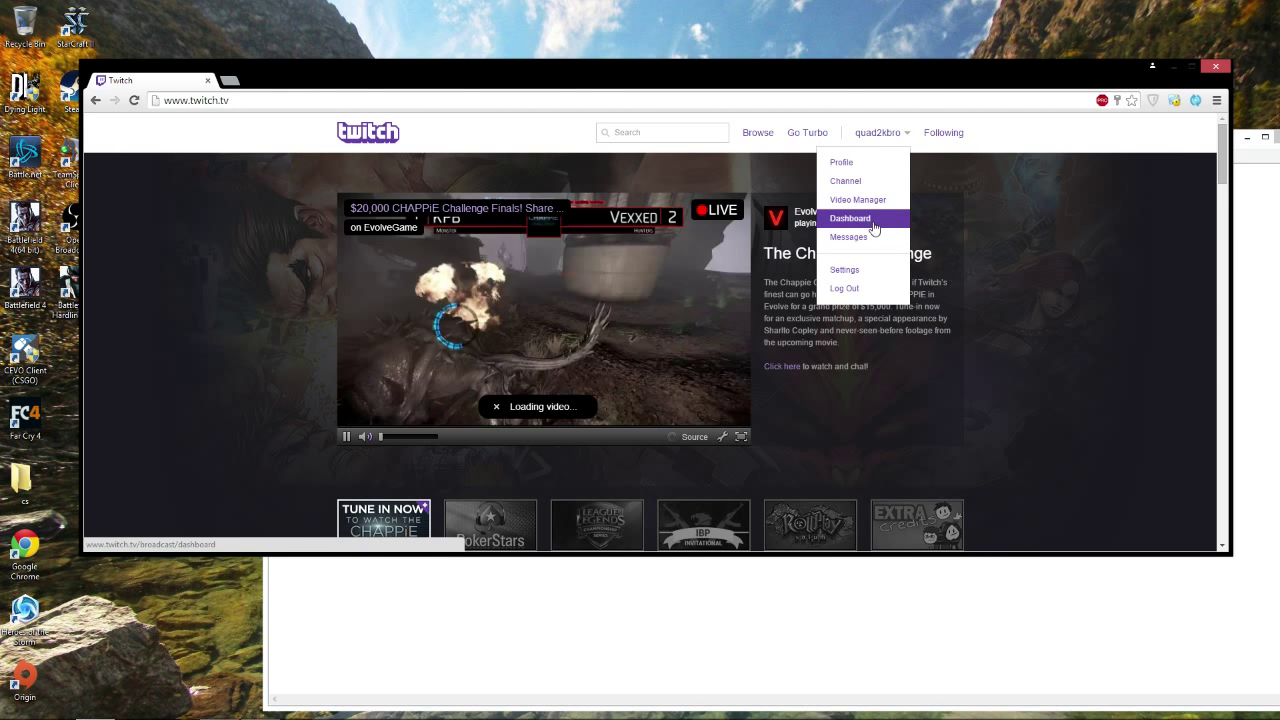
left_click(873, 227)
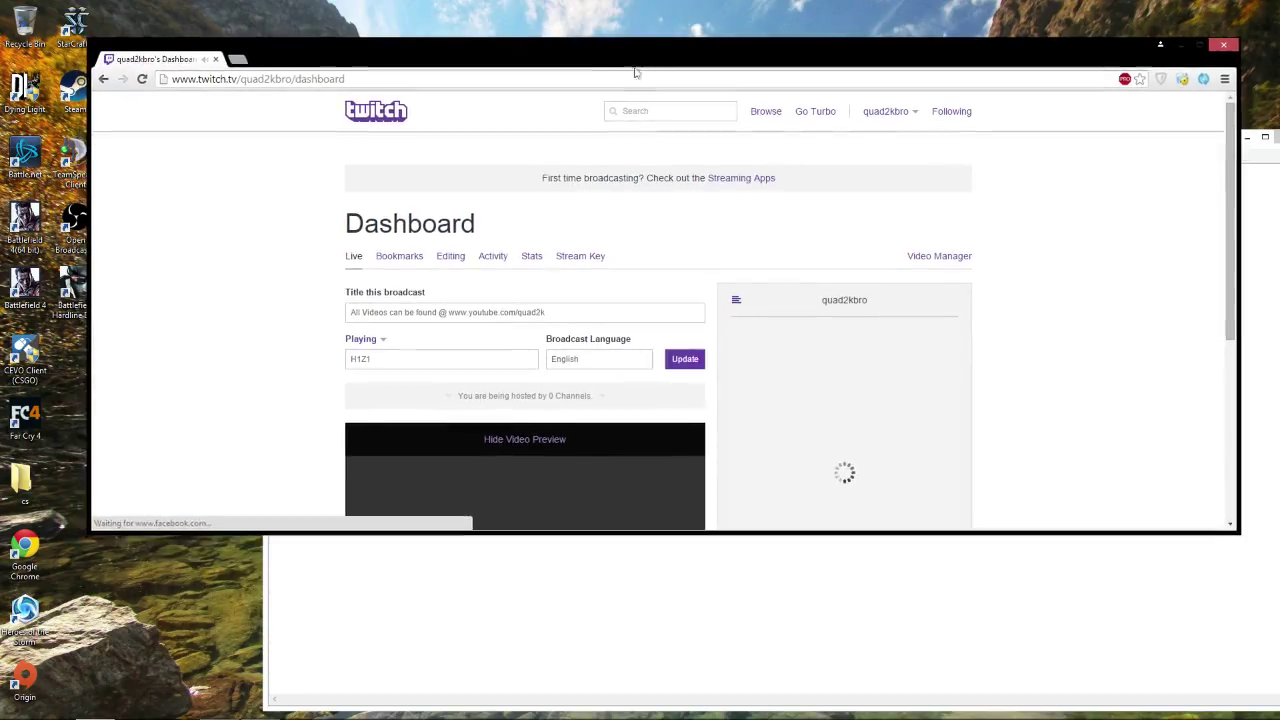
left_click(432, 599)
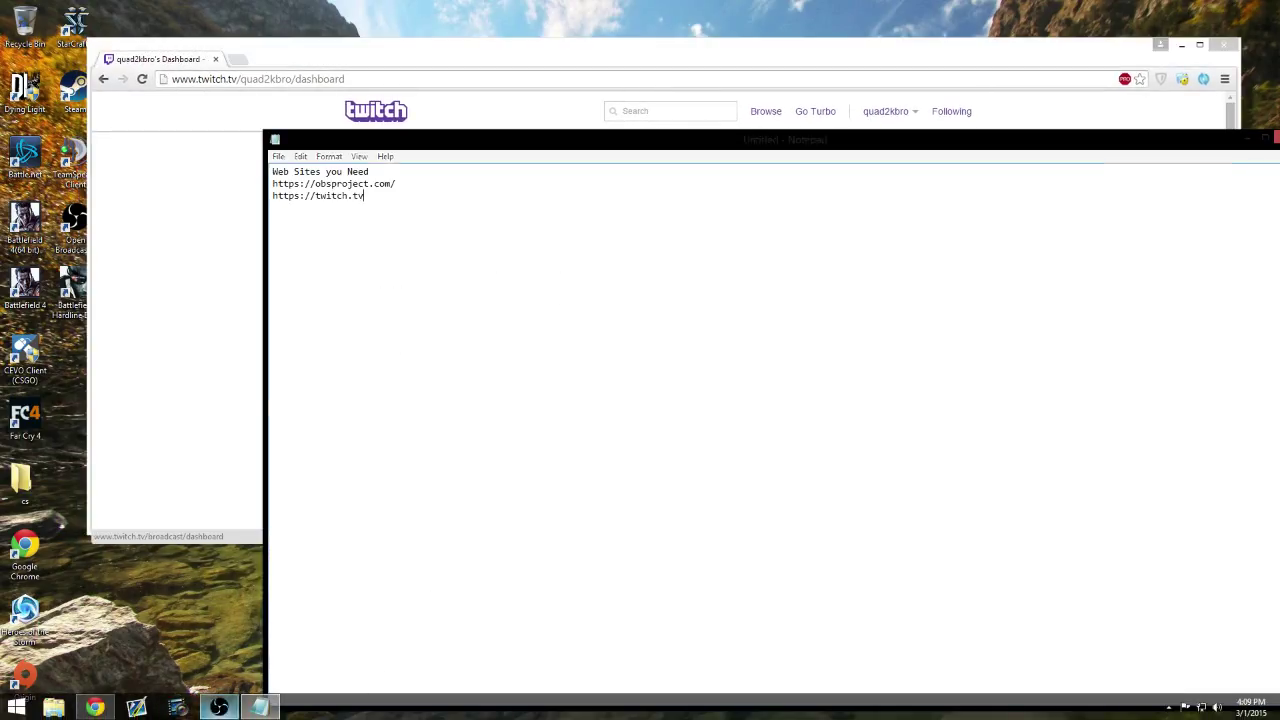
Bring OBS to the front, check its File menu, and view the Monitor2 scene's options.
left_click(220, 708)
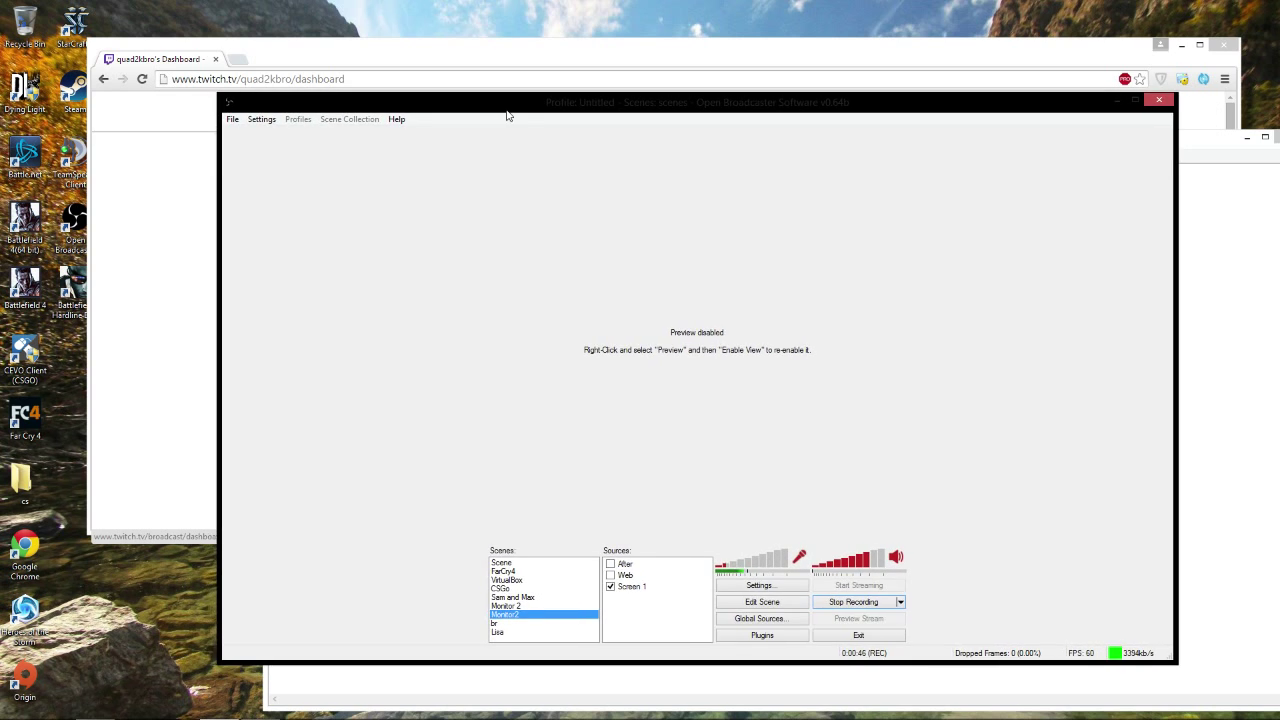
left_click(230, 118)
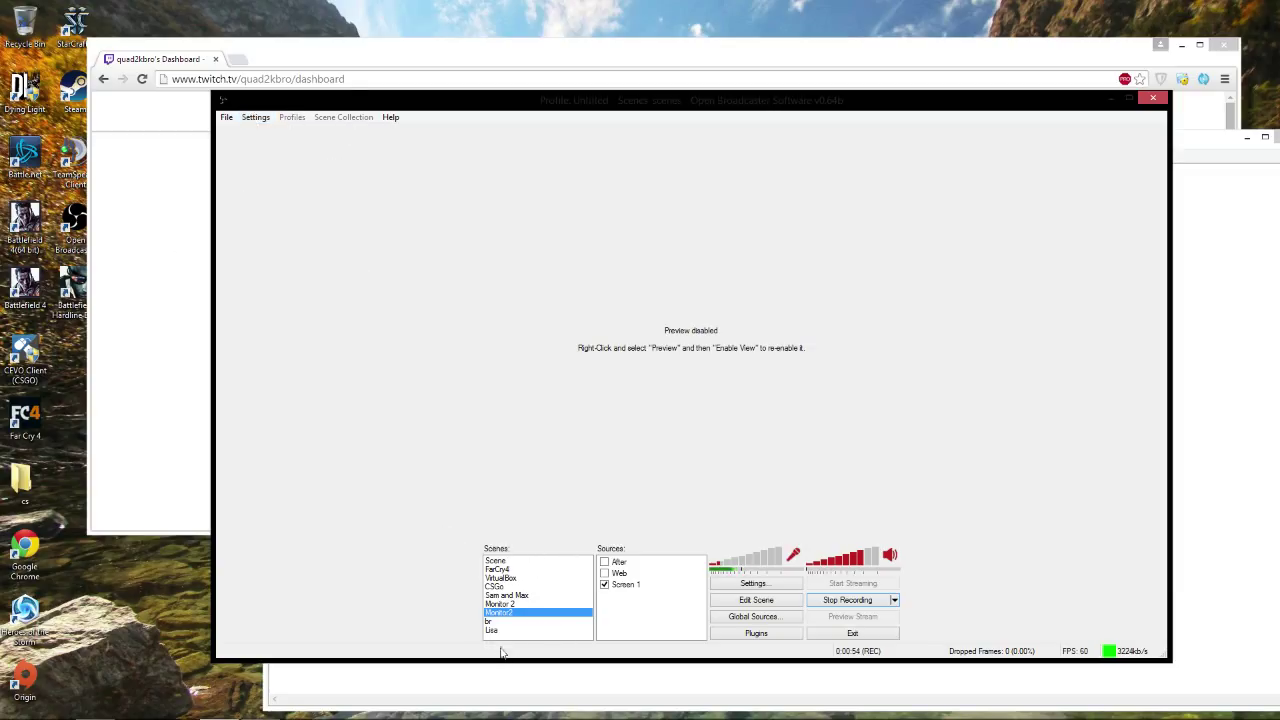
right_click(518, 617)
right_click(649, 586)
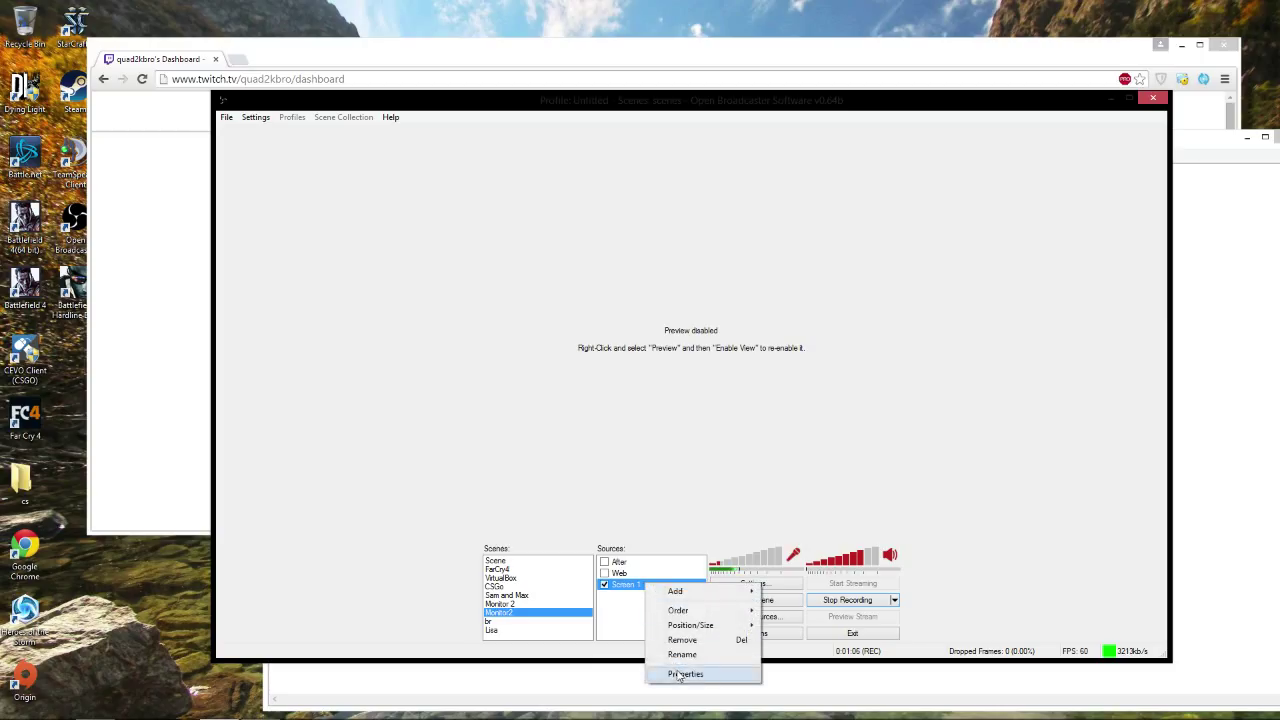
left_click(682, 674)
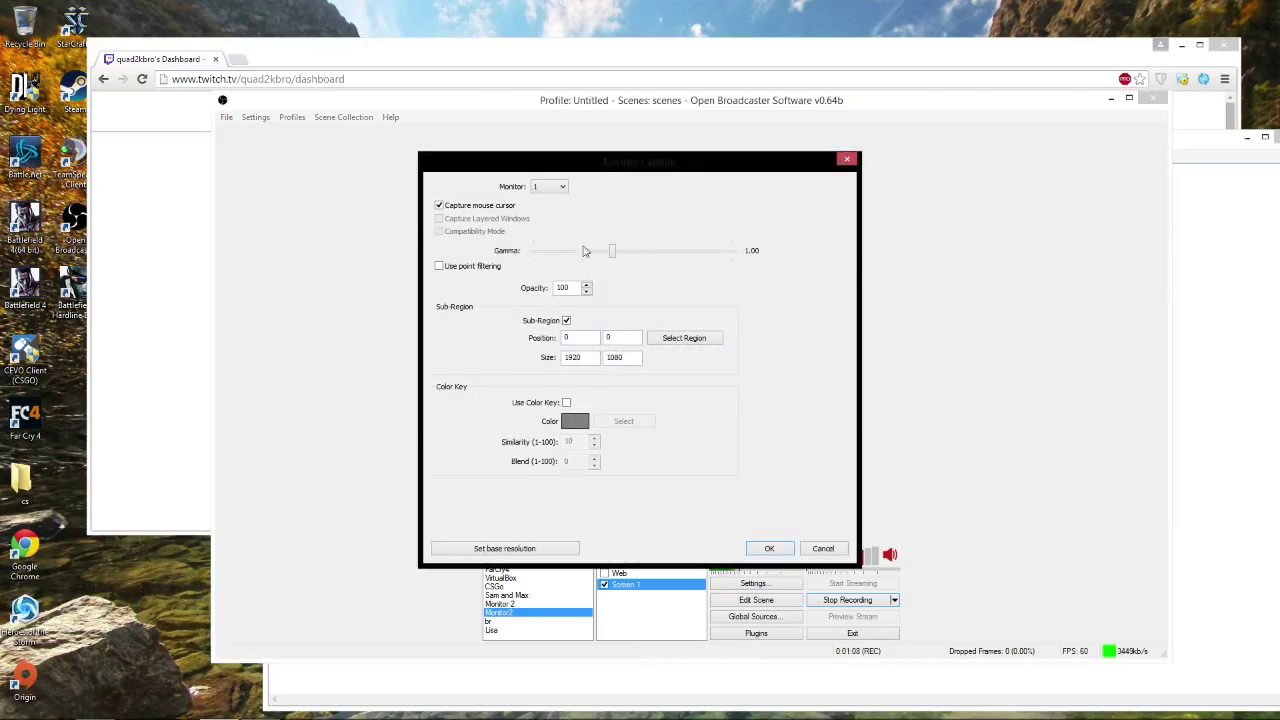
left_click(847, 161)
right_click(631, 627)
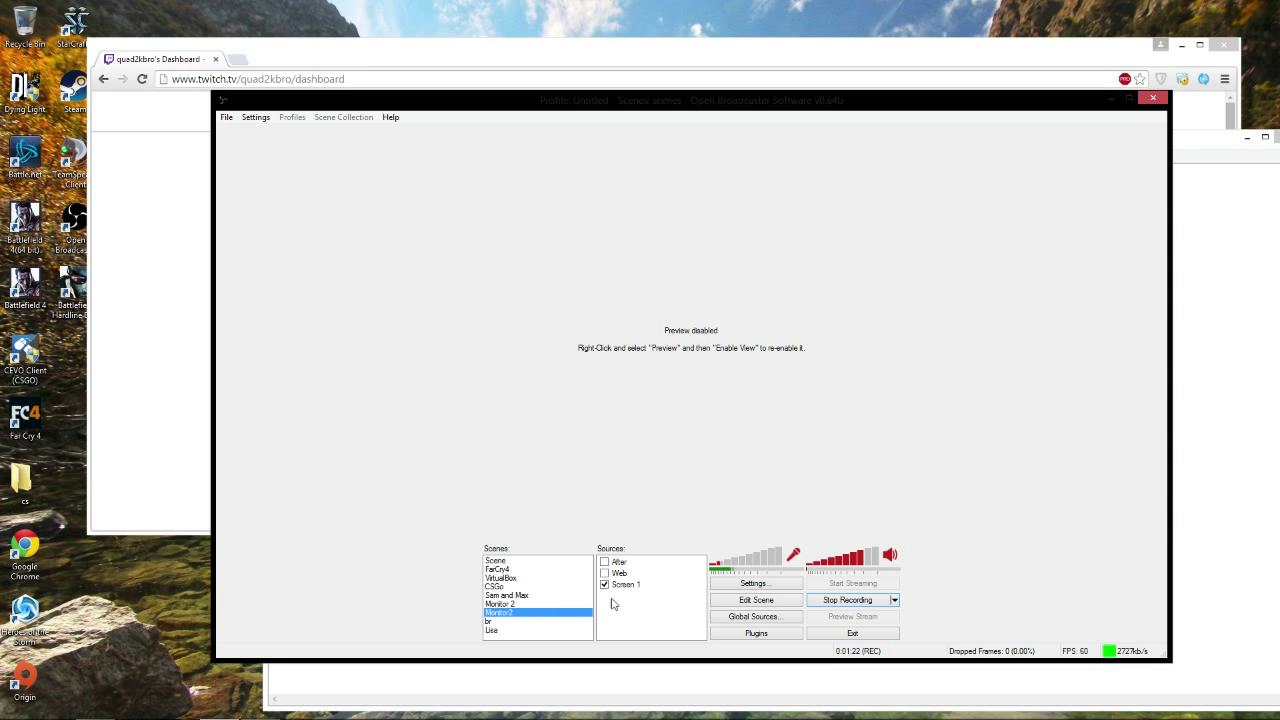
Add a Game Capture source to the Monitor2 scene from the Sources list menu.
right_click(621, 604)
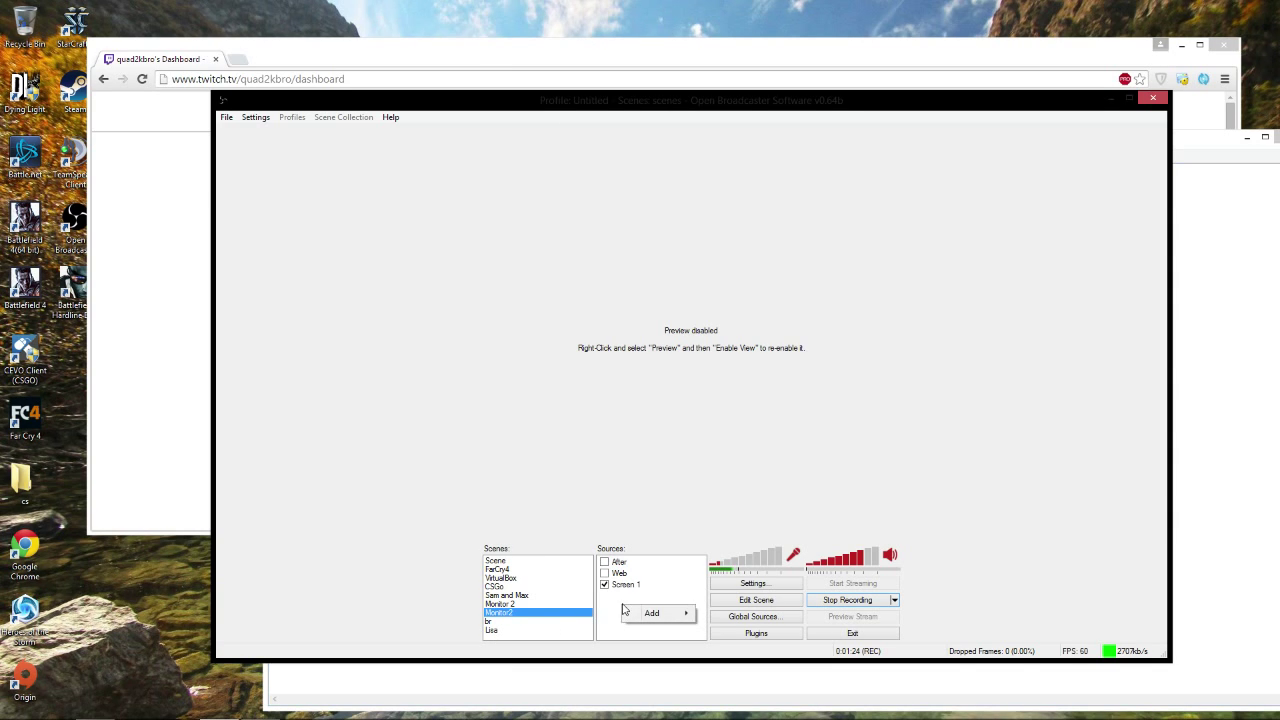
mouse_move(660, 612)
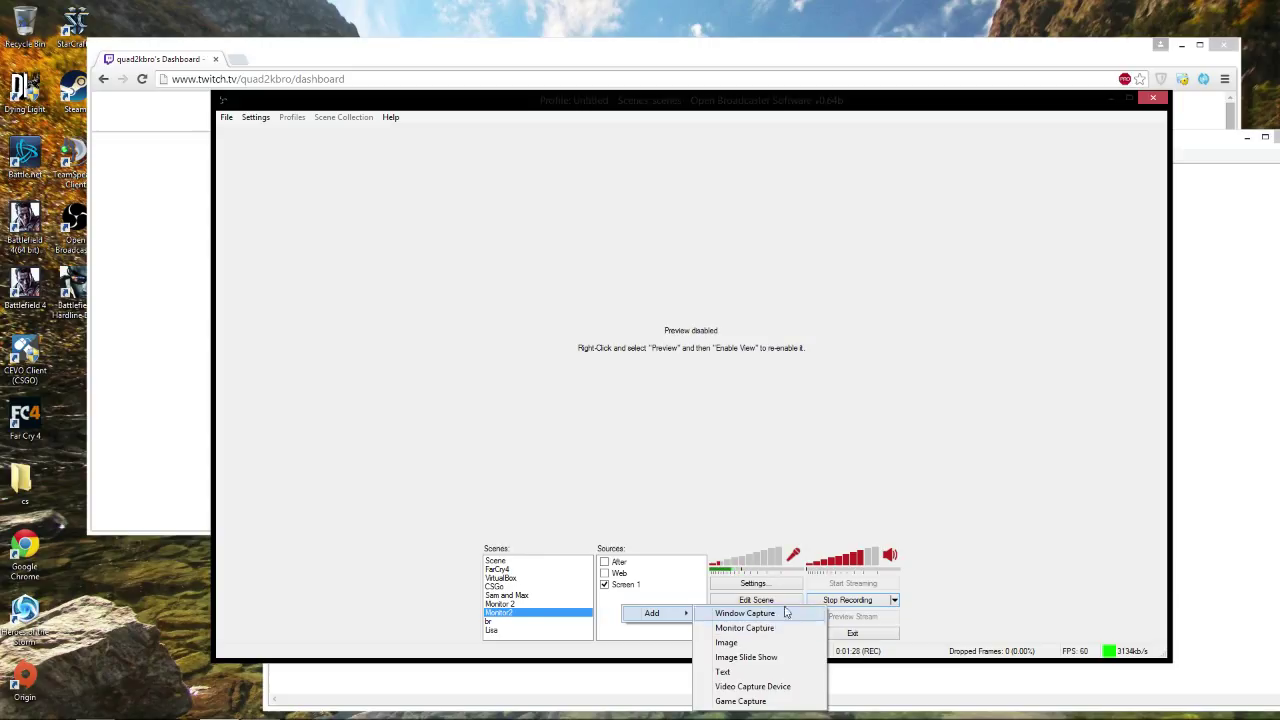
left_click(786, 701)
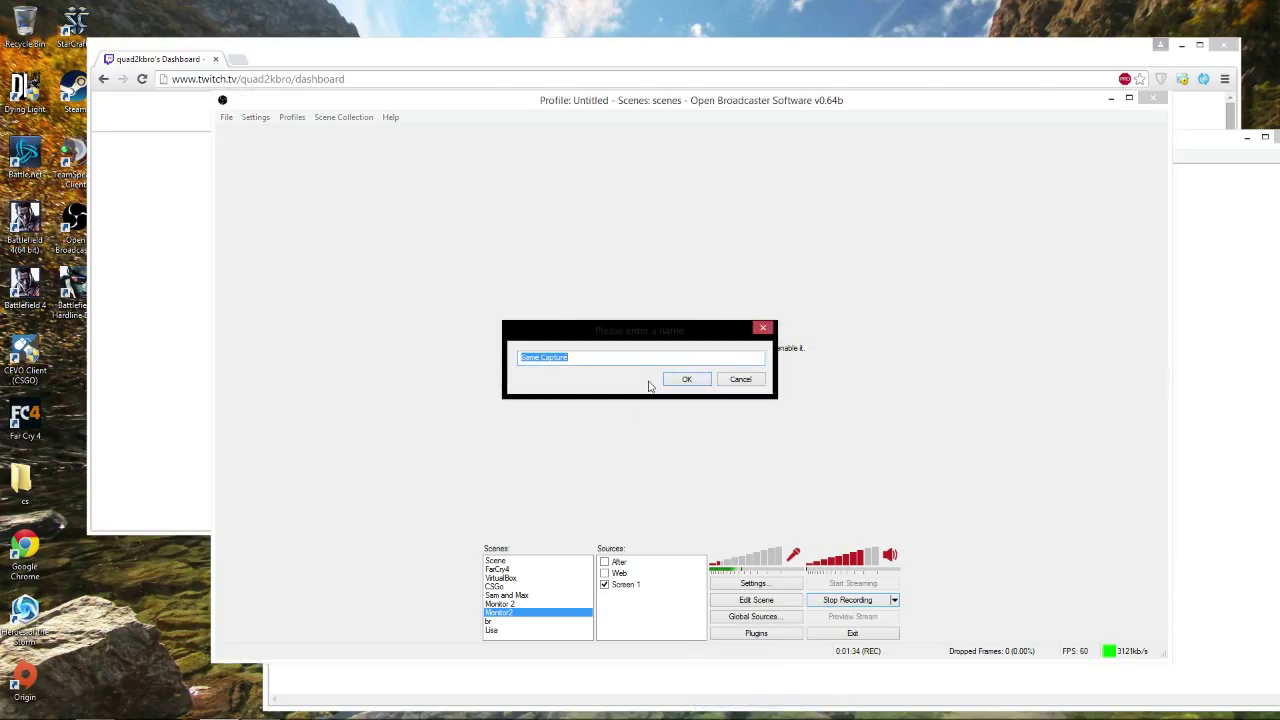
Inspect the Heroes of the Storm shortcut's compatibility settings, toggling Windows 7 mode on and back off.
right_click(27, 604)
key("Escape")
right_click(27, 604)
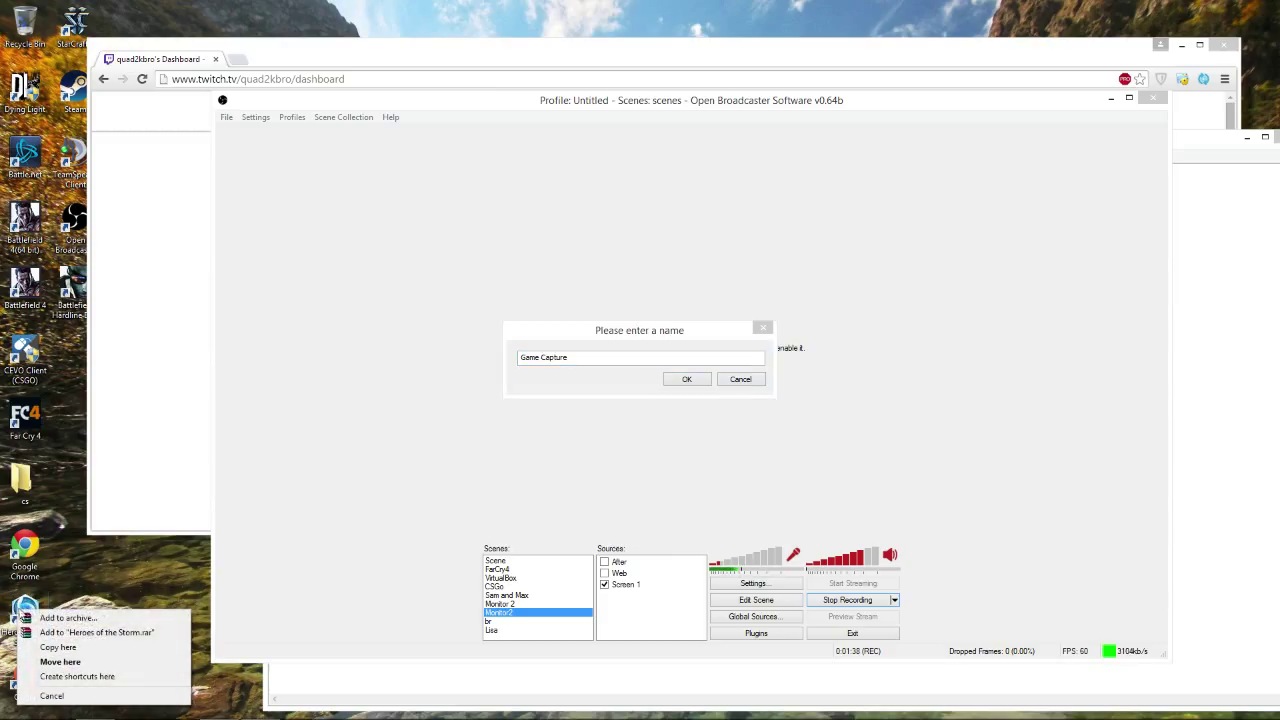
left_click(120, 587)
right_click(36, 626)
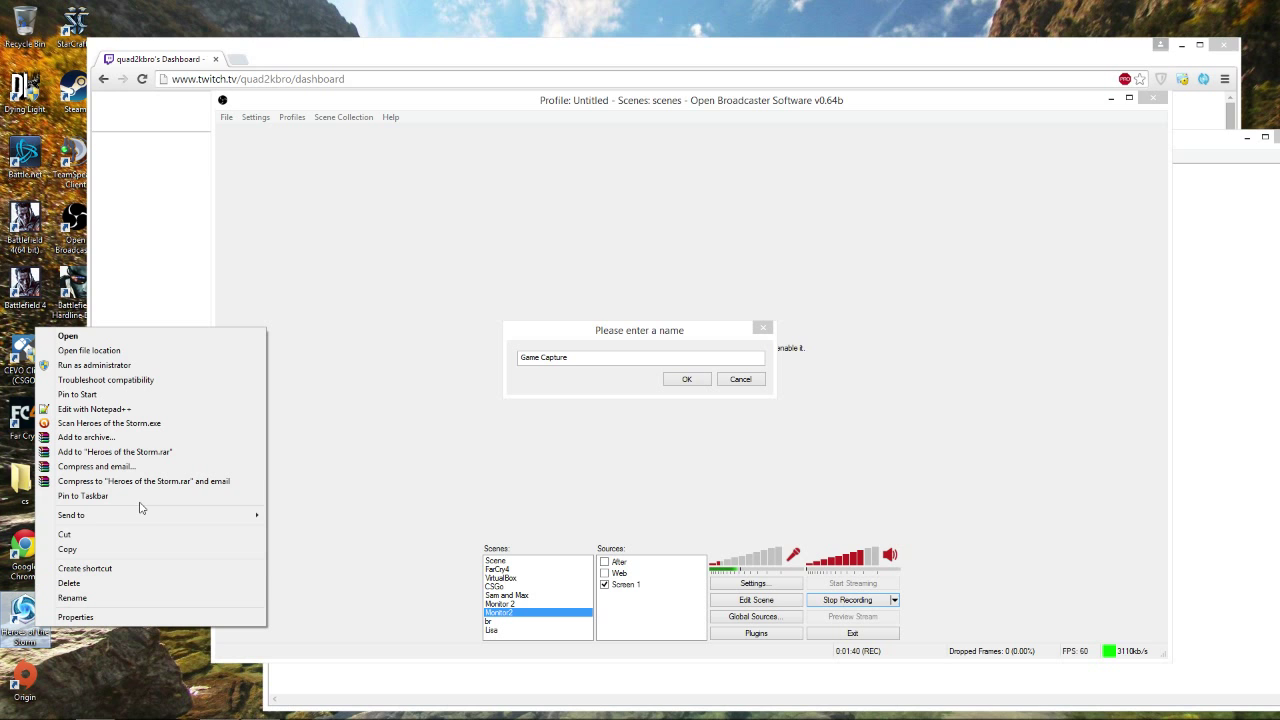
left_click(151, 617)
left_click_drag(140, 384, 317, 266)
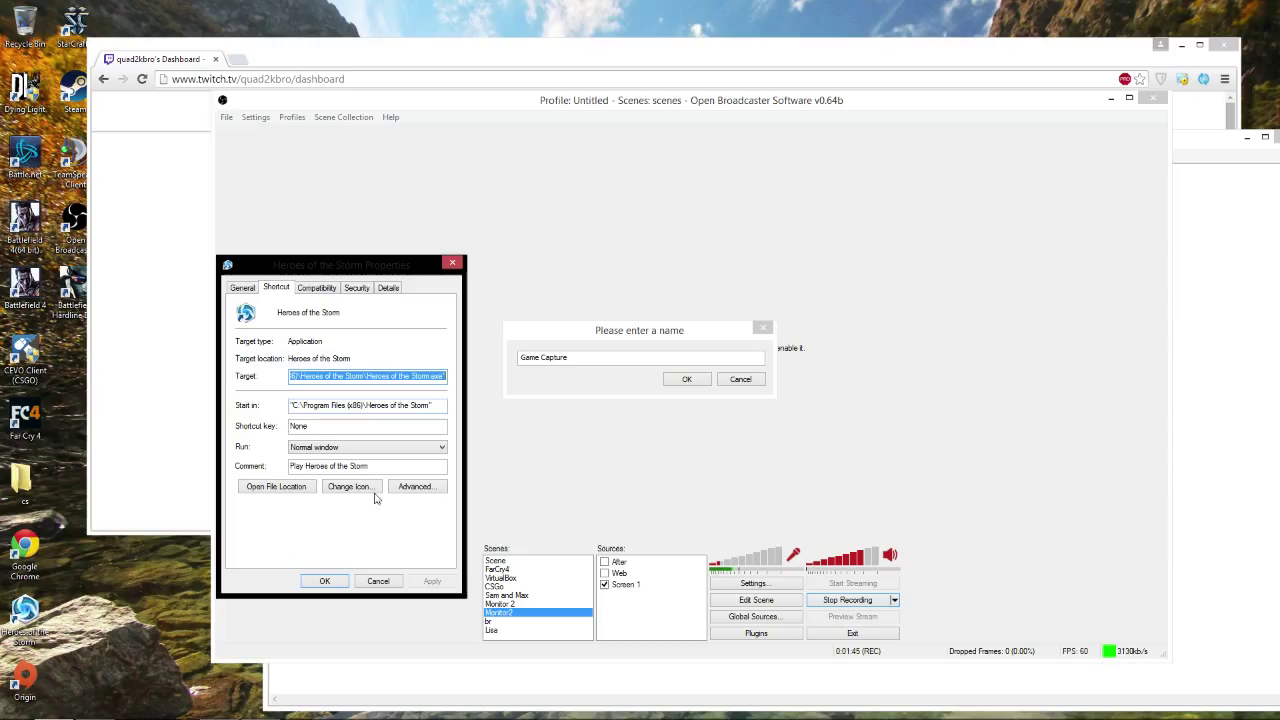
left_click(331, 287)
left_click(355, 288)
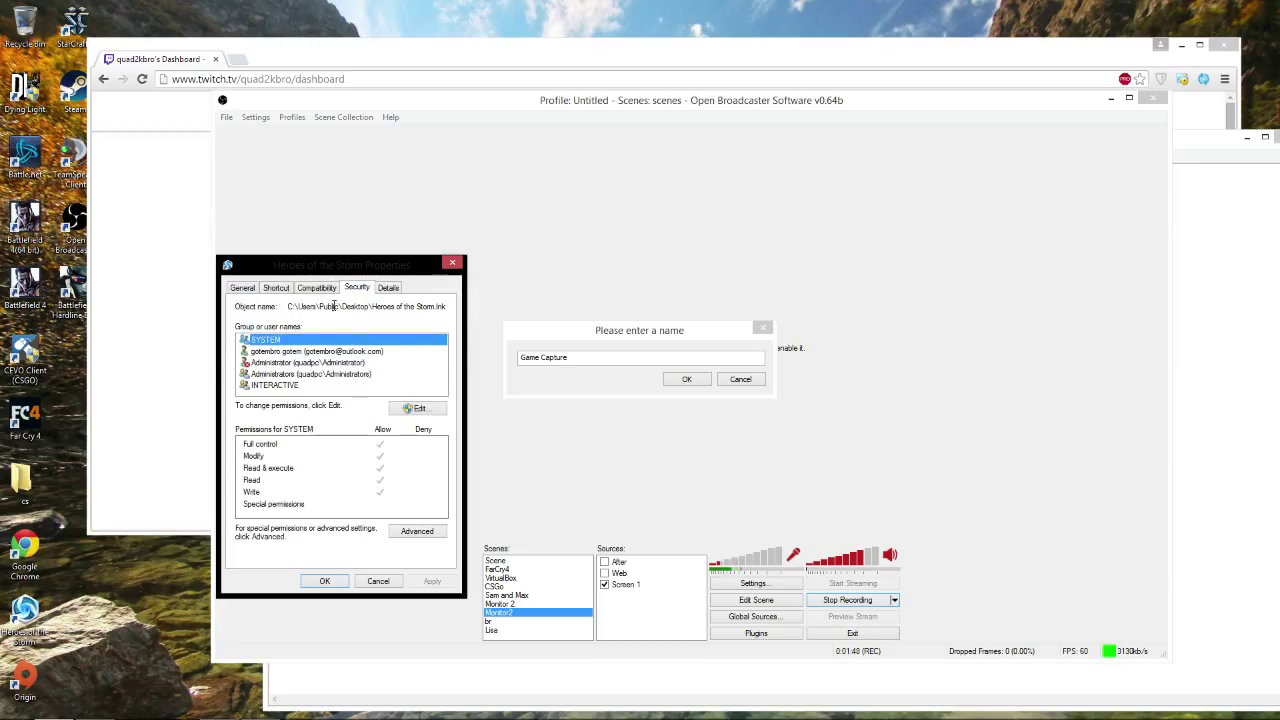
left_click(332, 288)
left_click(317, 378)
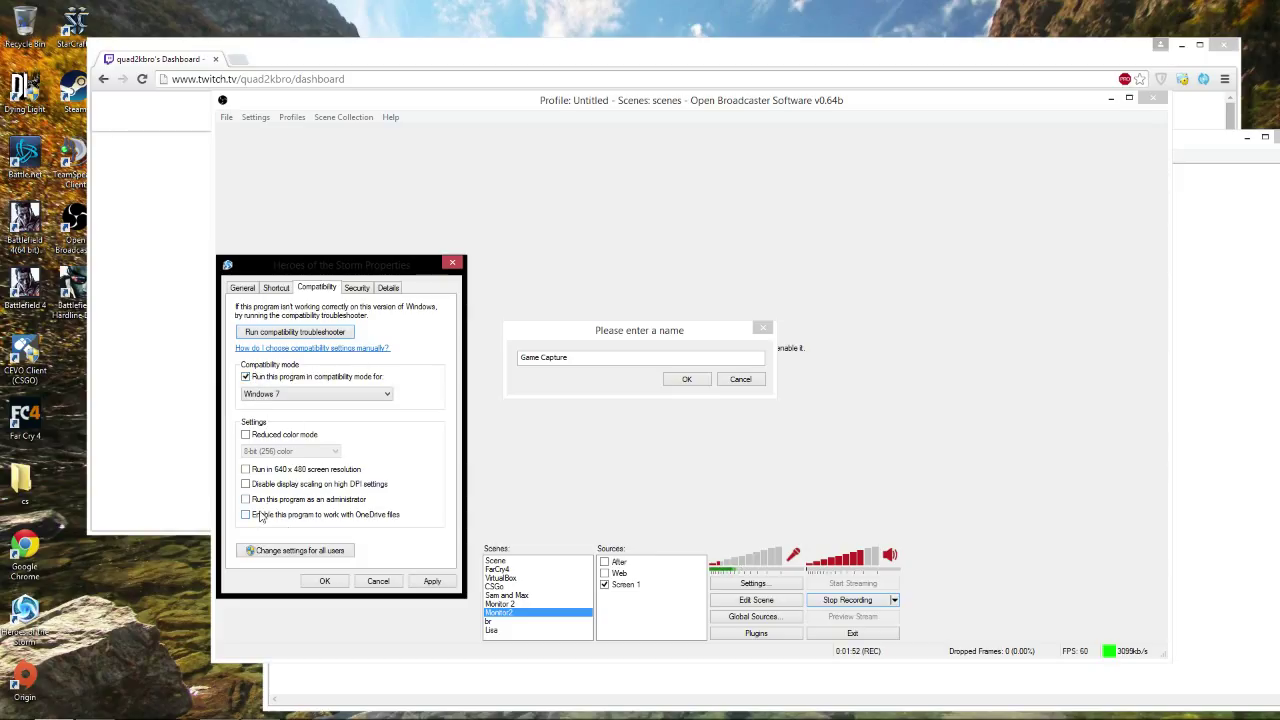
left_click(252, 377)
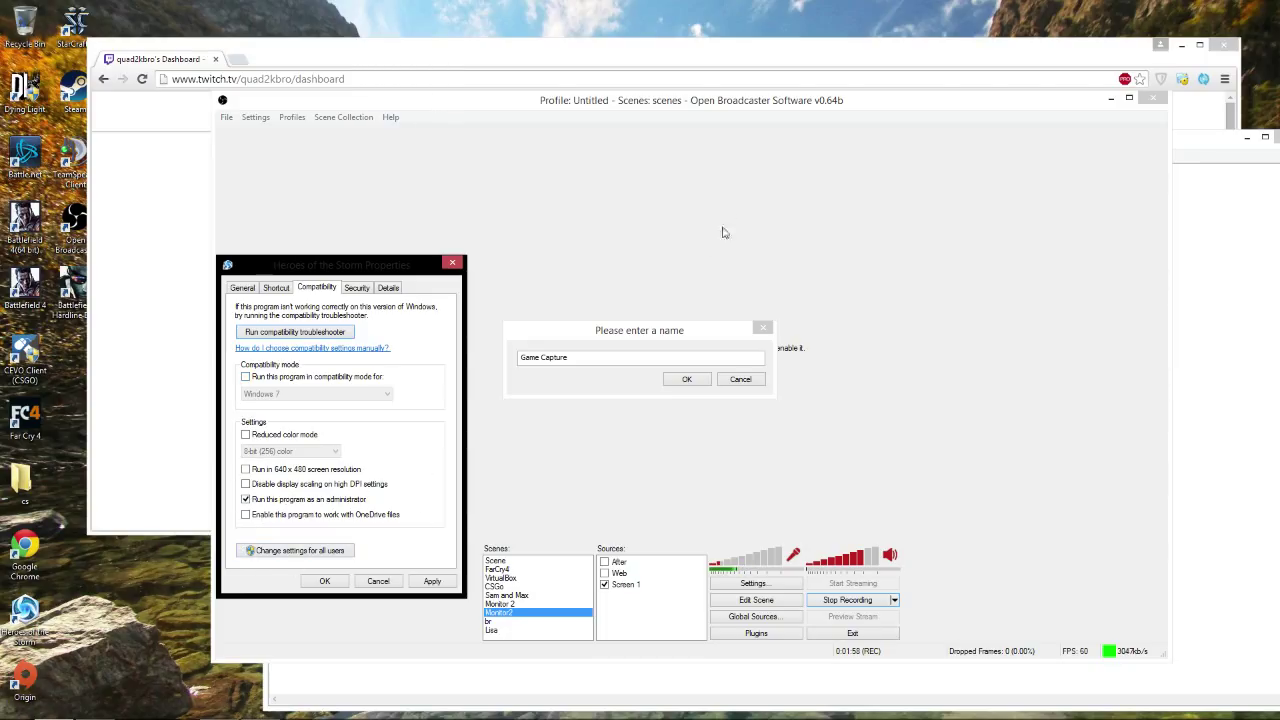
Set the OBS desktop shortcut to always run as administrator and confirm with OK.
right_click(79, 219)
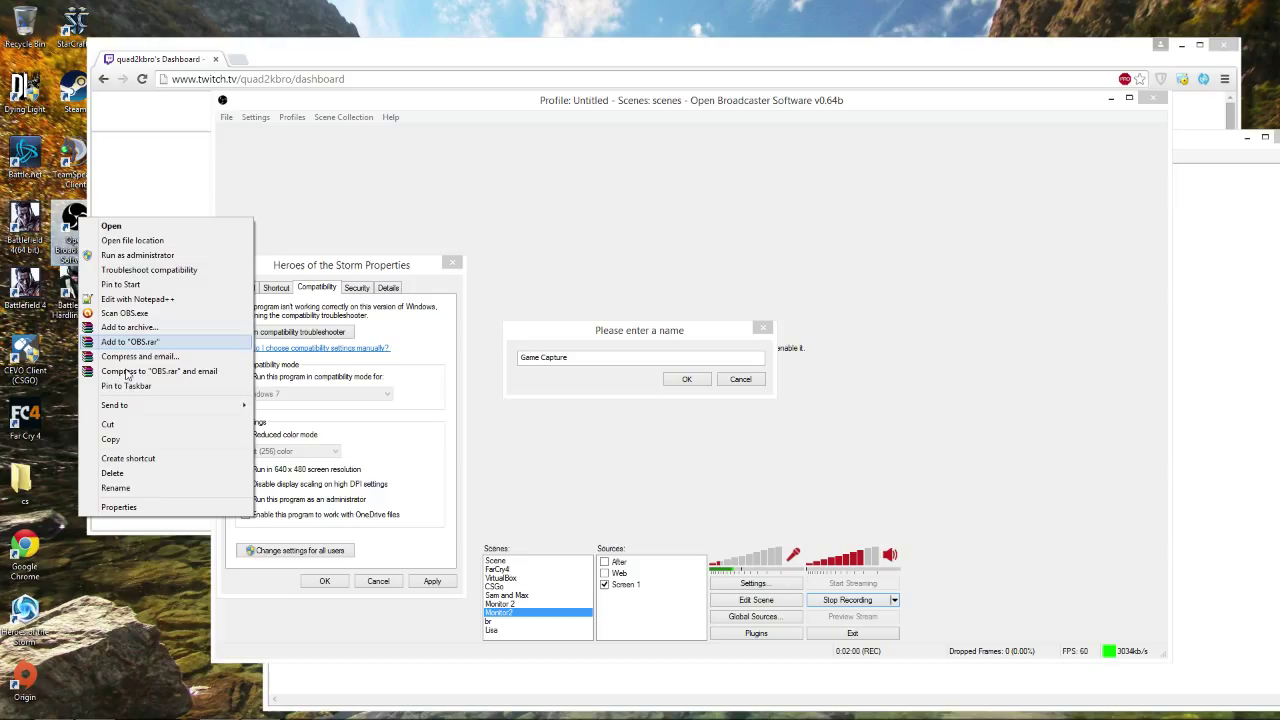
left_click(165, 507)
left_click(177, 251)
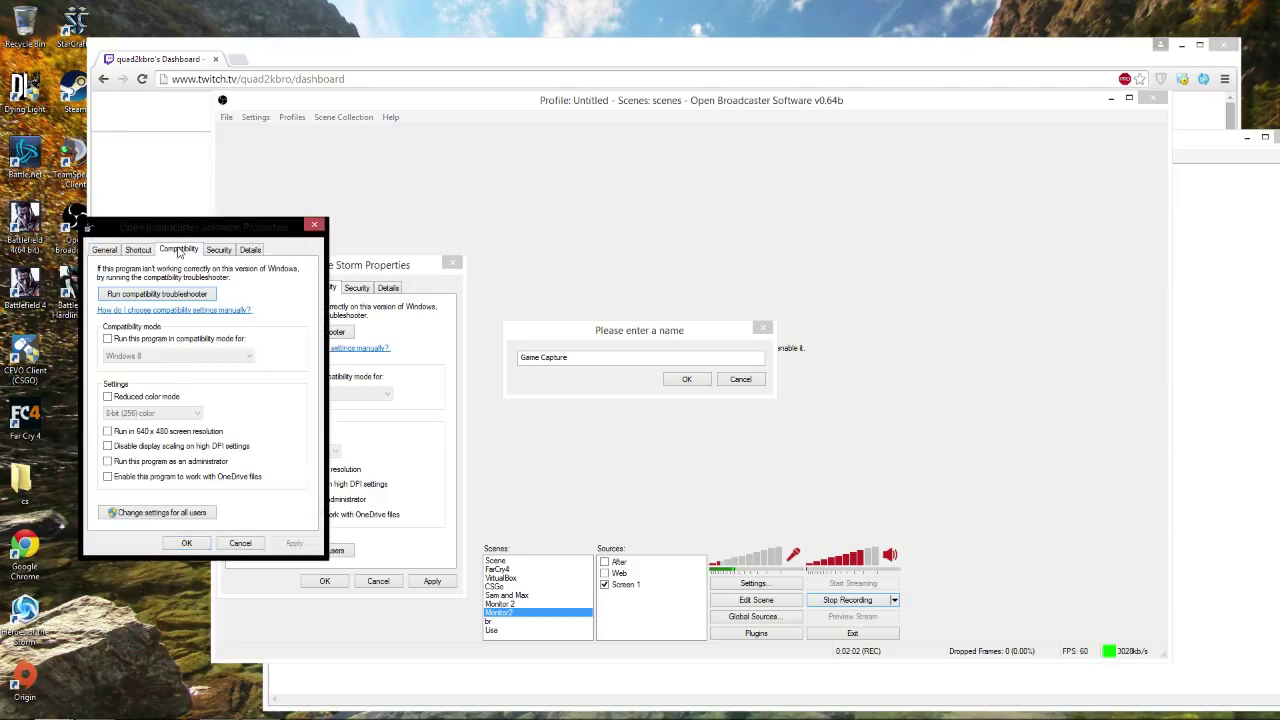
left_click(117, 463)
left_click(315, 224)
Close the Heroes of the Storm properties and cancel naming the Game Capture source.
left_click(452, 262)
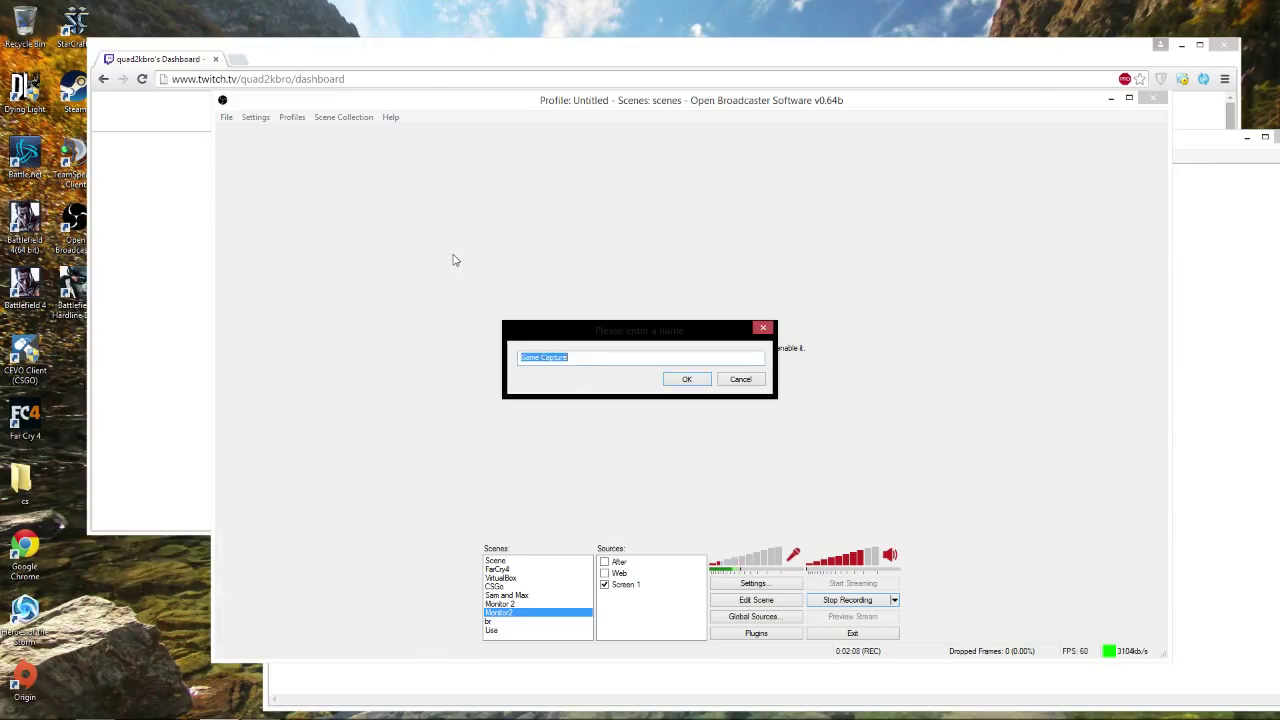
left_click(740, 379)
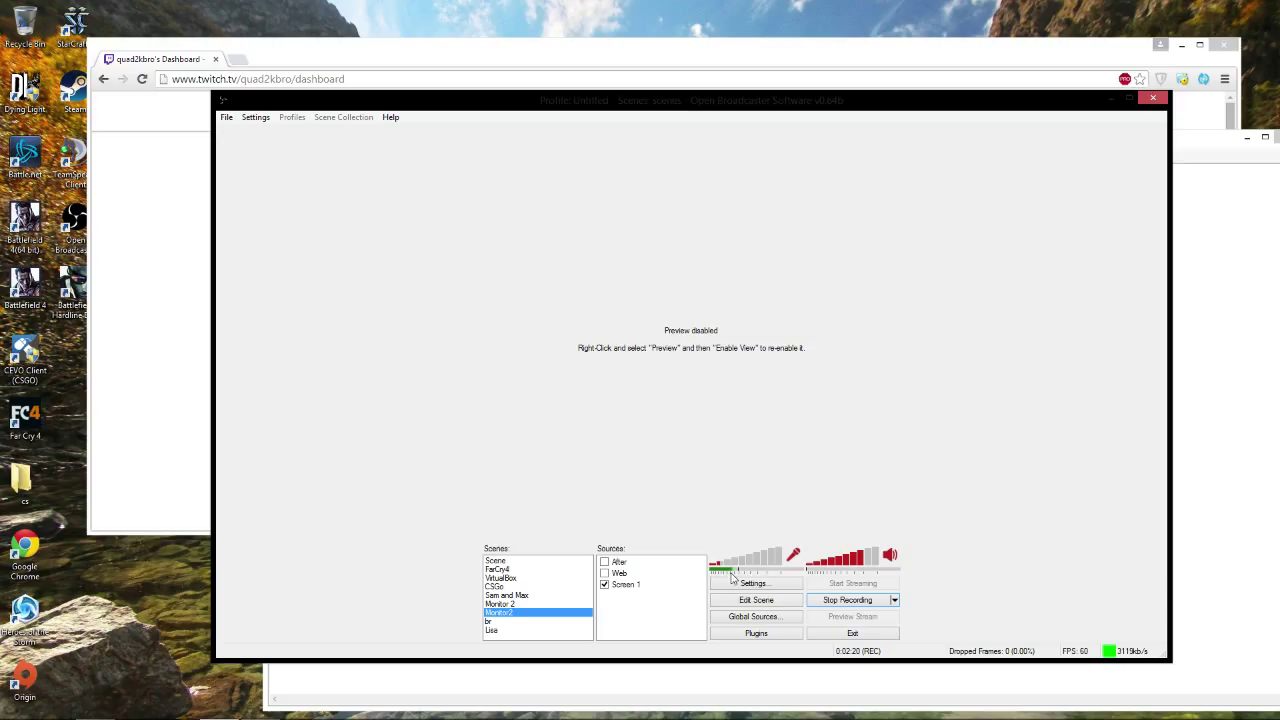
left_click(260, 120)
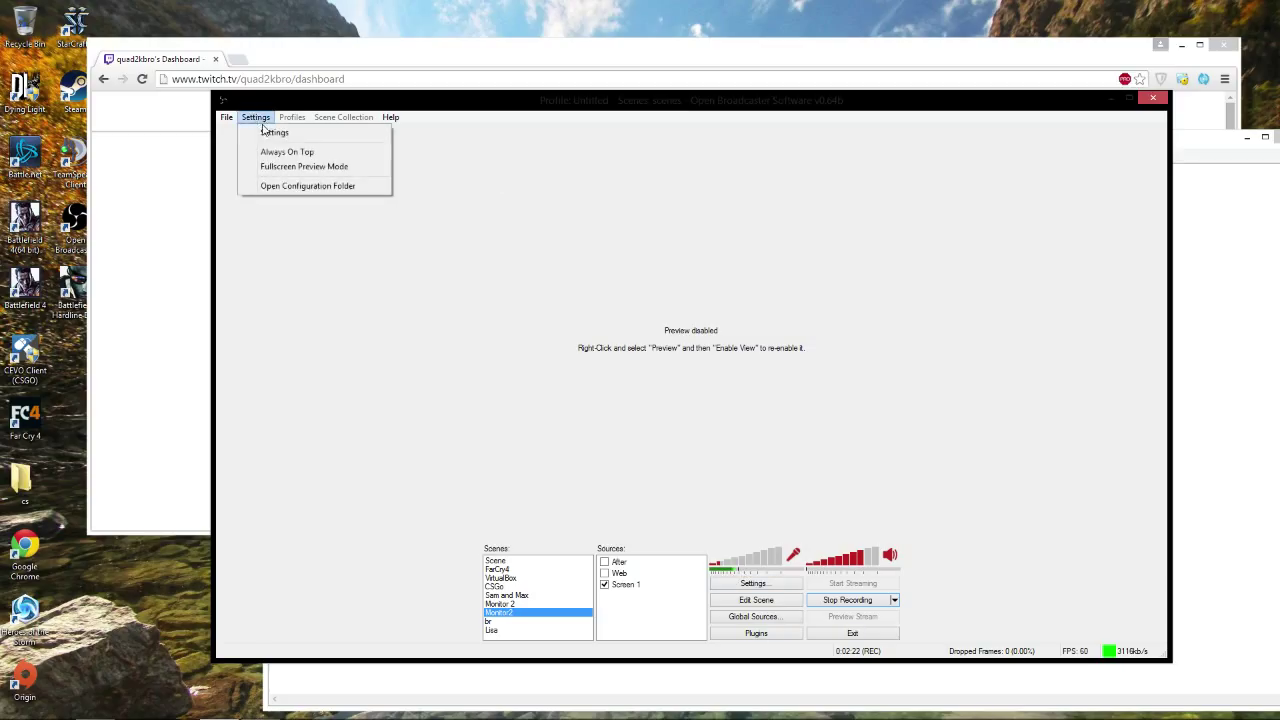
In OBS Settings > Encoding, change the video Max Bitrate to 3000 kb/s.
left_click(268, 132)
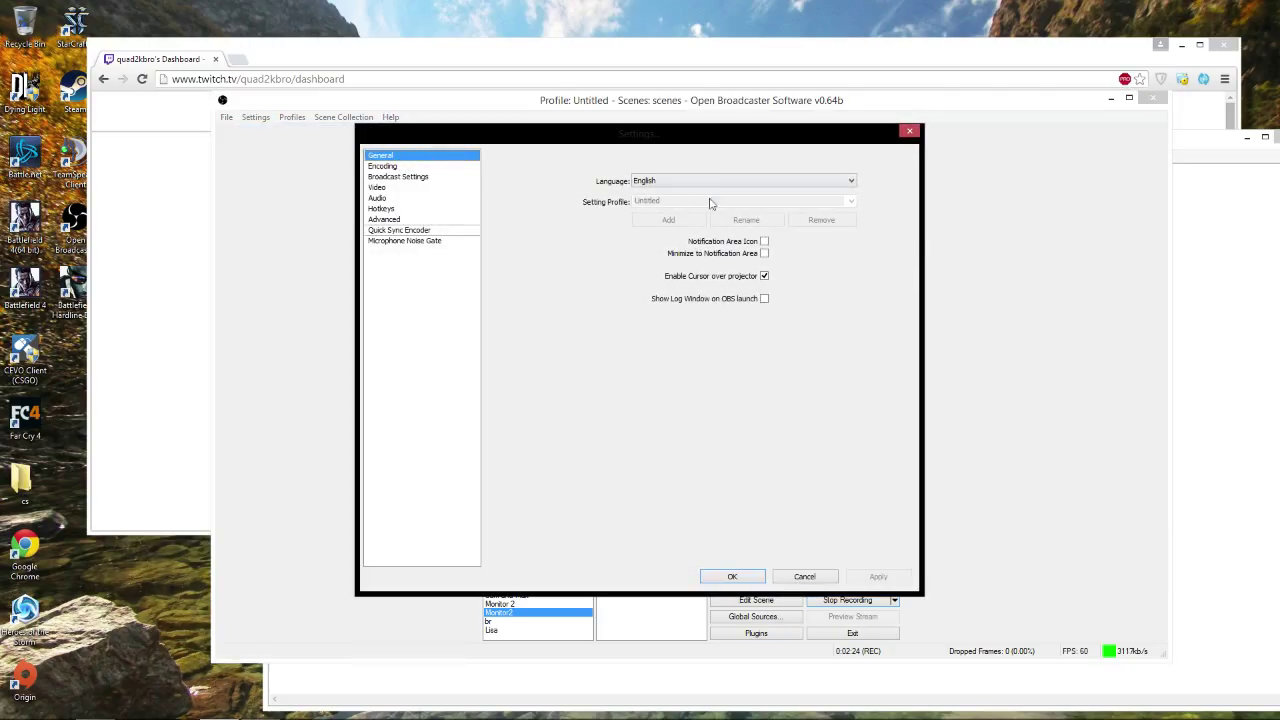
left_click(420, 167)
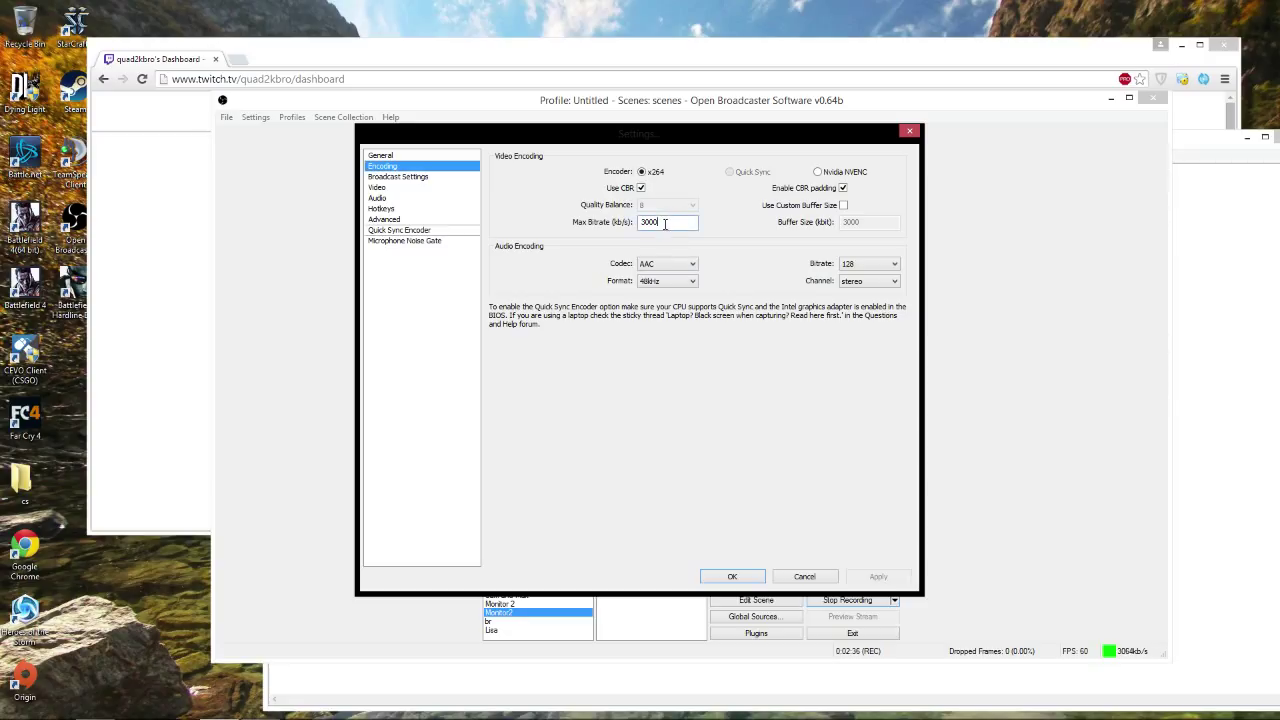
left_click_drag(663, 224, 638, 228)
type("2050")
key("BackSpace")
key("BackSpace")
type("300")
mouse_move(650, 225)
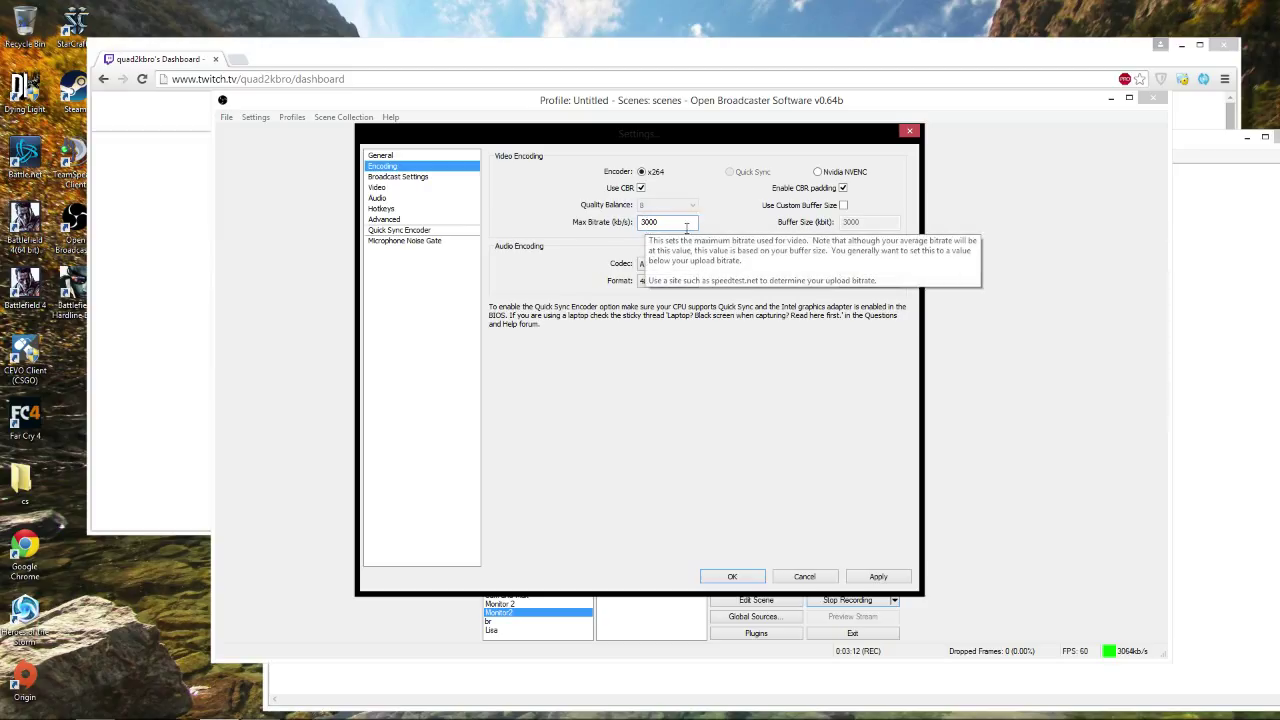
left_click_drag(686, 226, 556, 224)
type("20")
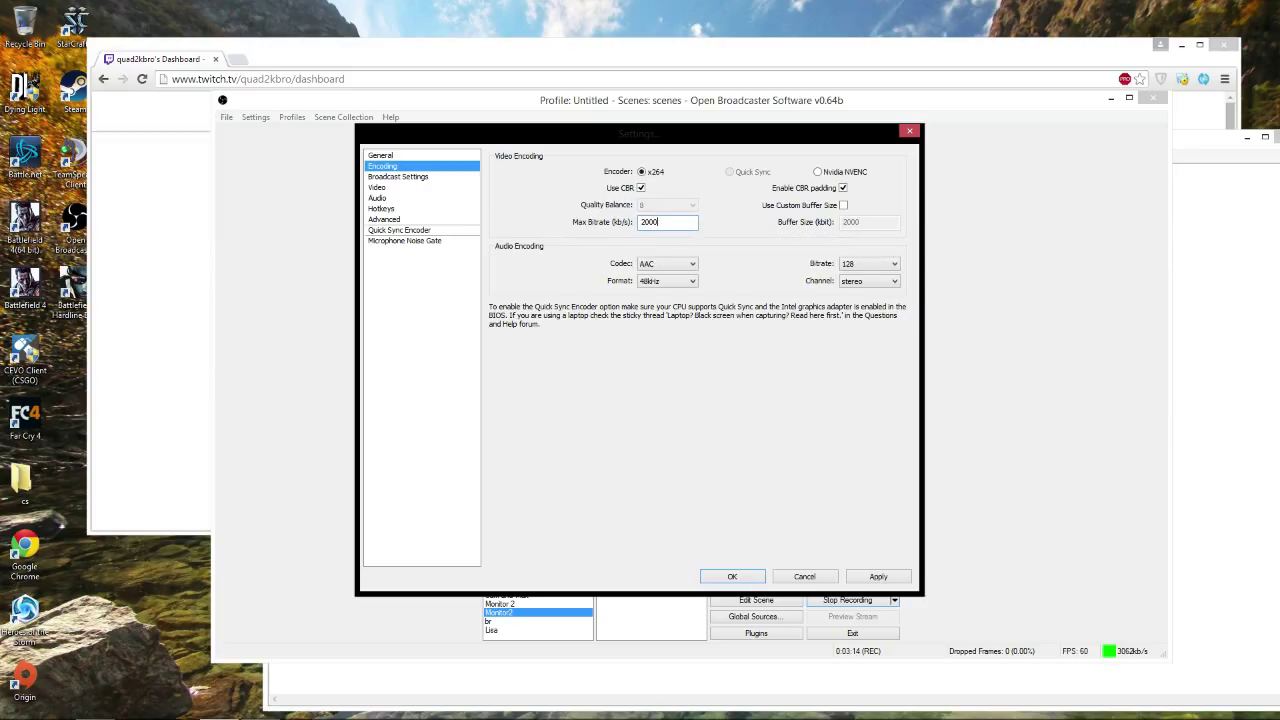
key("BackSpace")
key("BackSpace")
key("BackSpace")
type("50")
type("300")
Discard encoding changes and set Live Stream mode, Twitch service, US West: San Francisco, CA server.
left_click(426, 177)
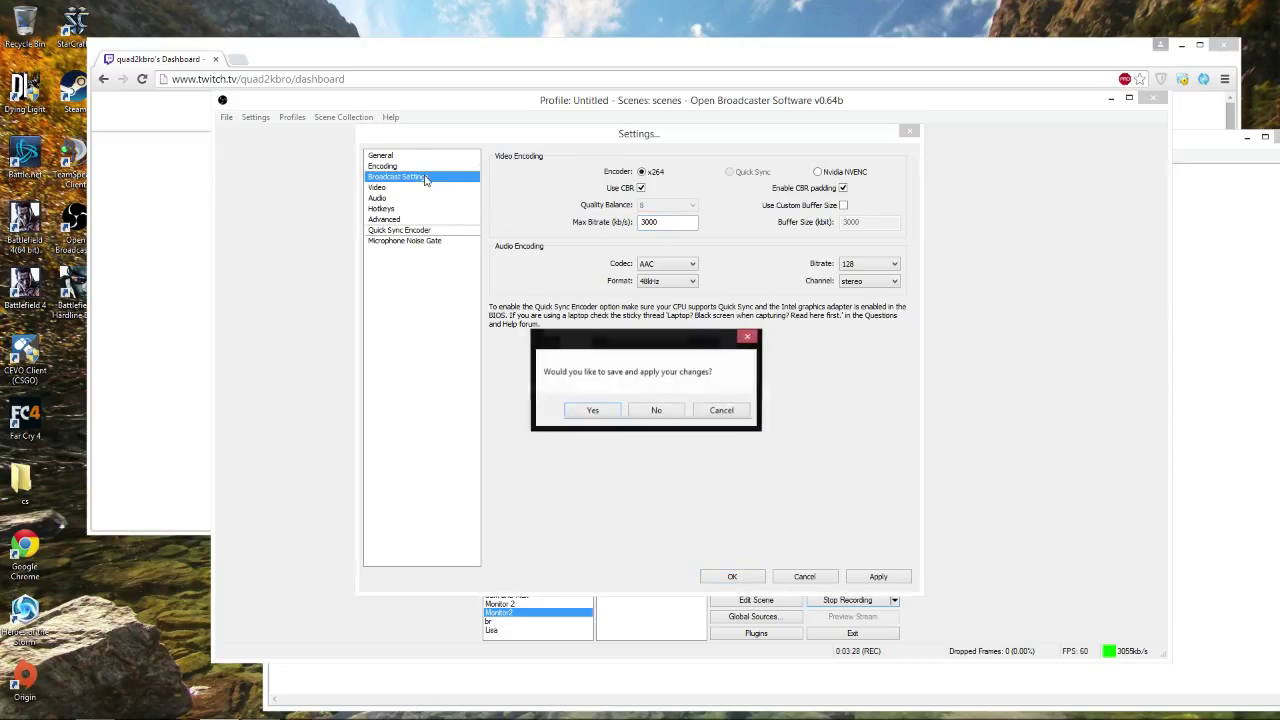
left_click(654, 416)
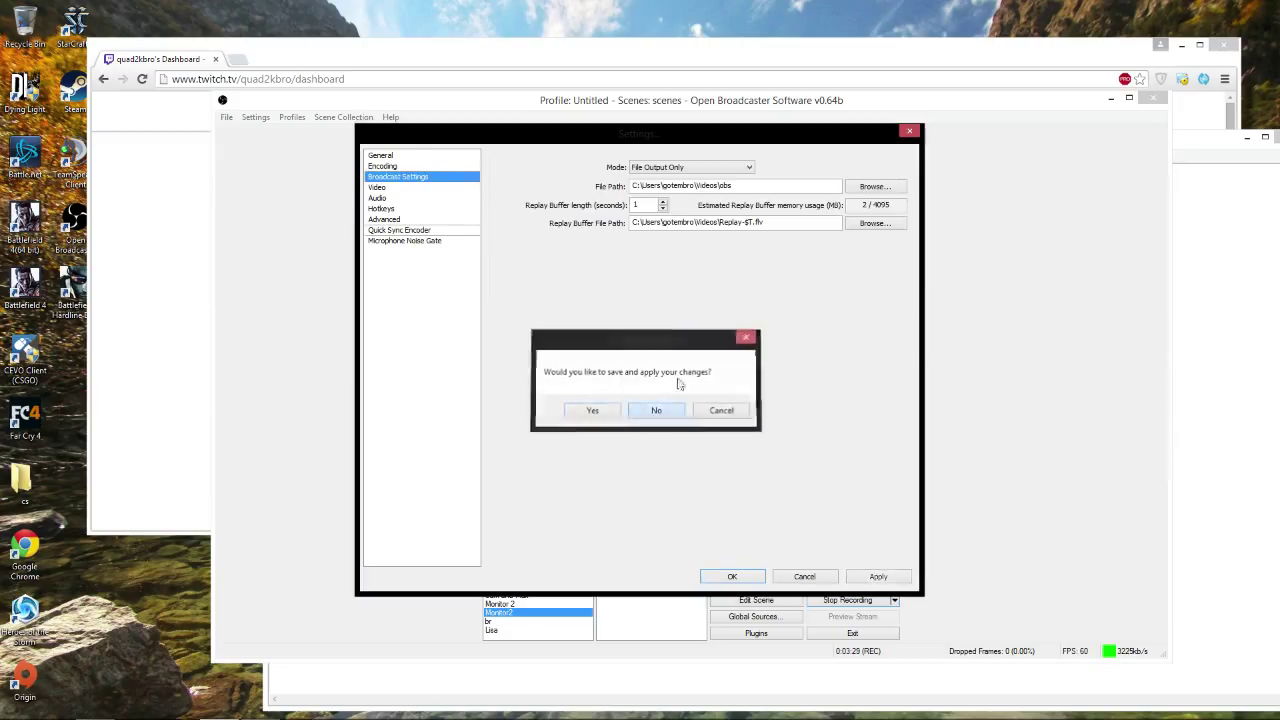
left_click(734, 171)
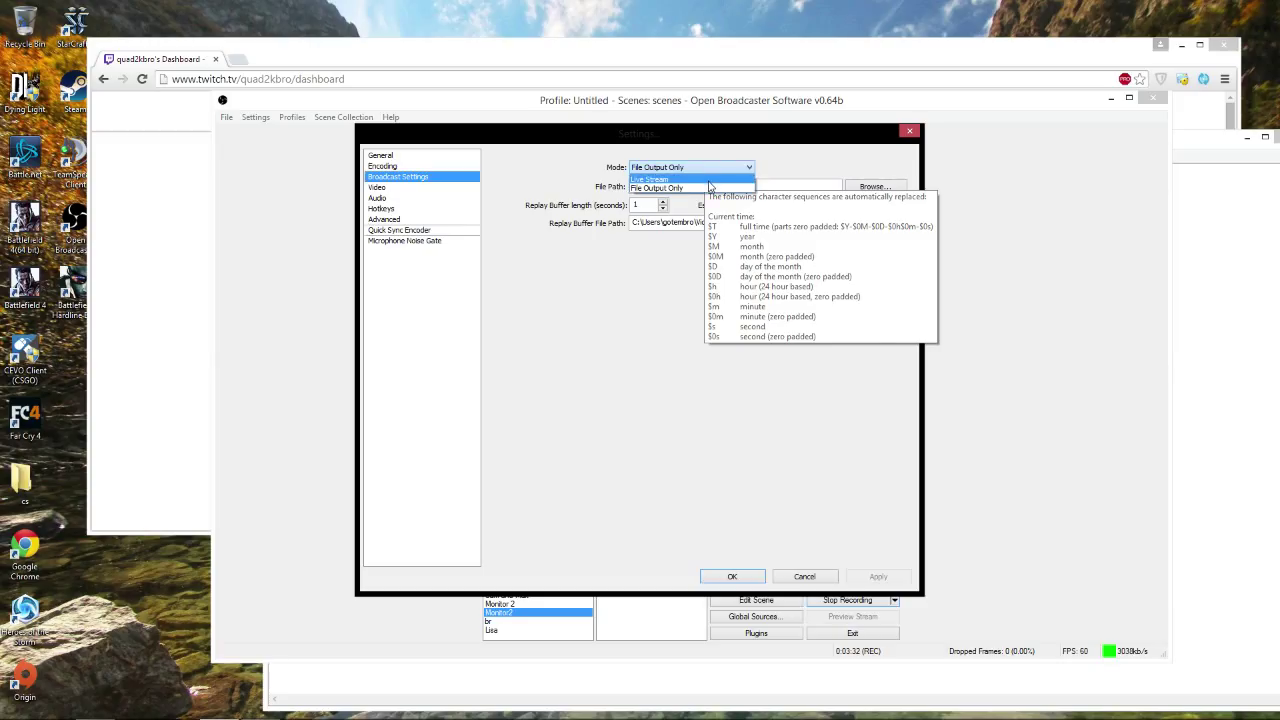
left_click(709, 180)
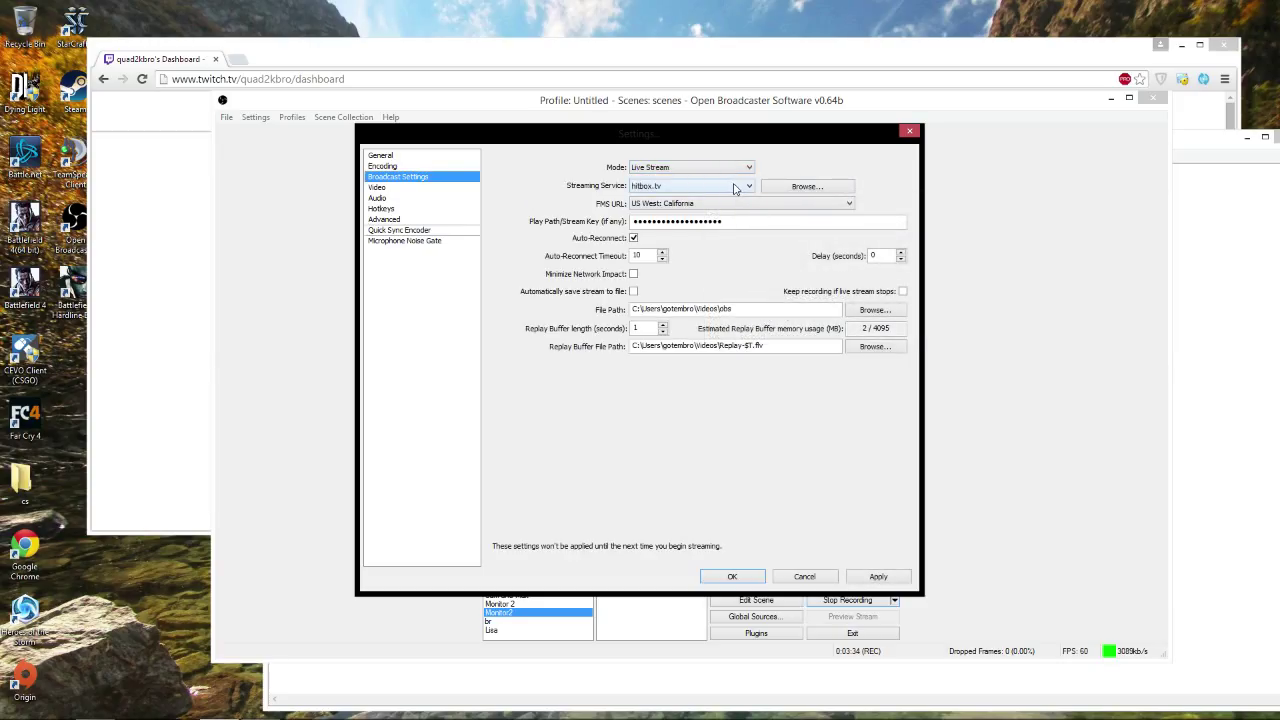
left_click(735, 188)
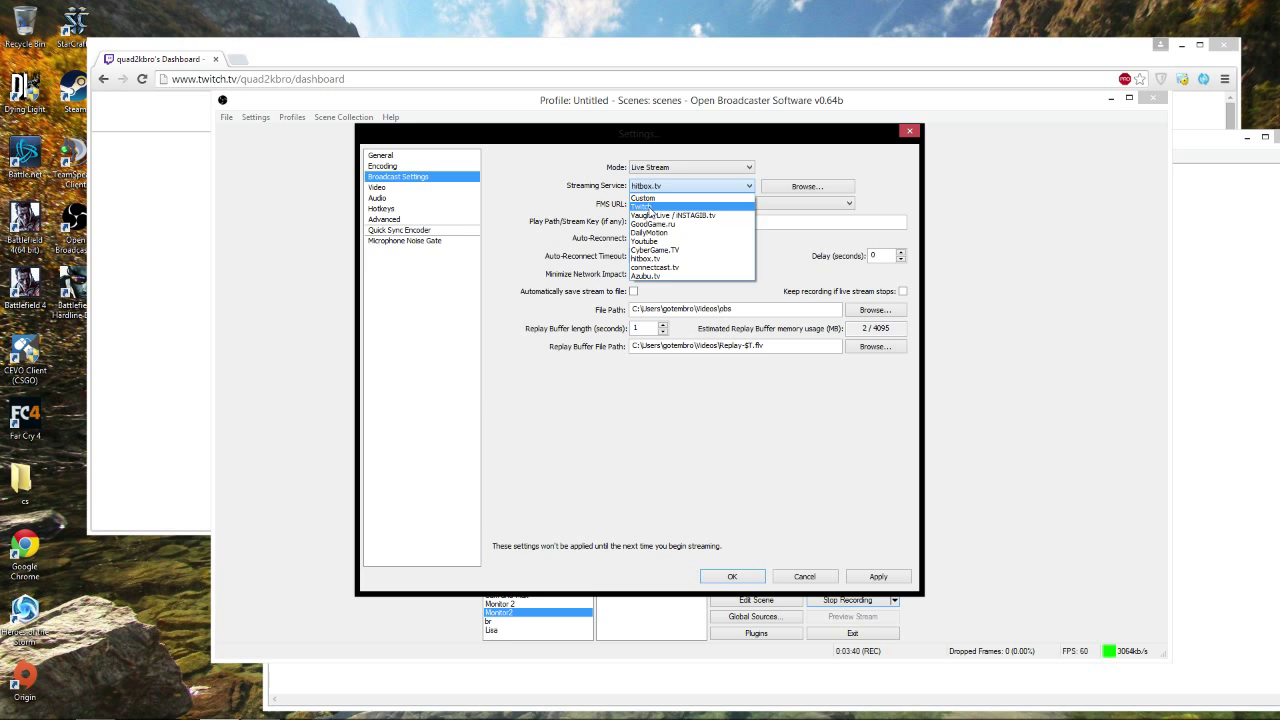
left_click(650, 207)
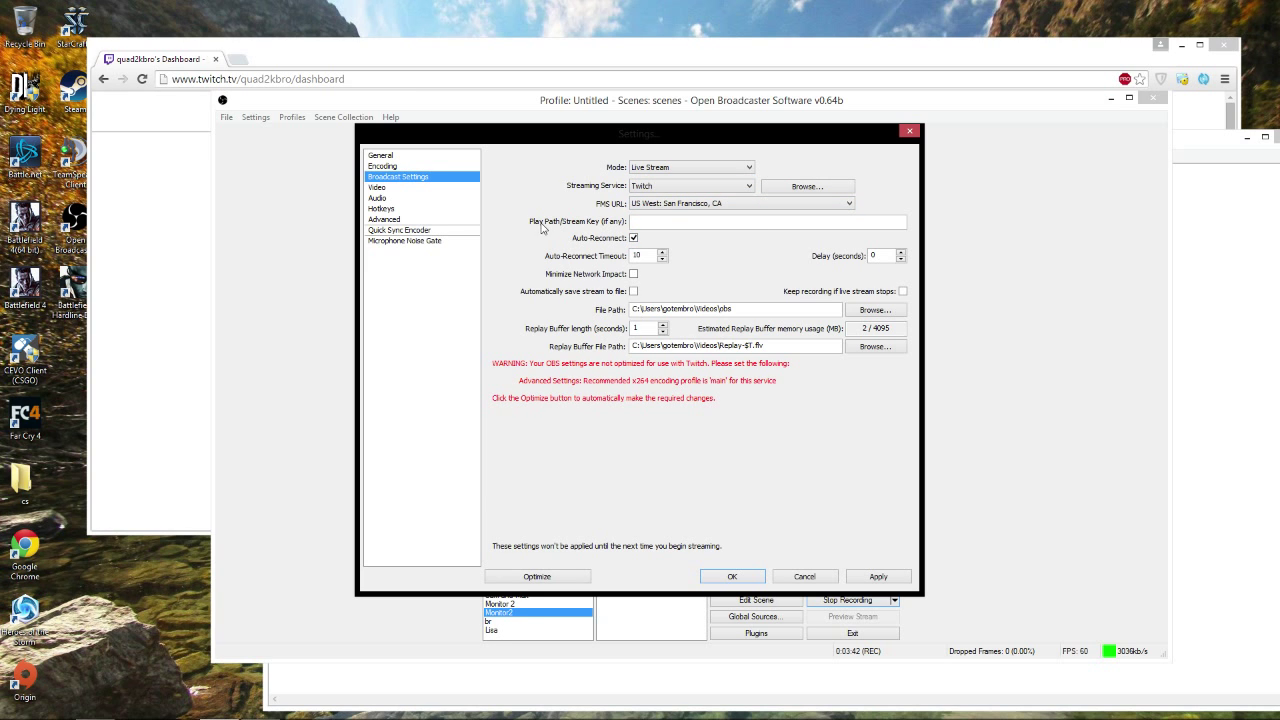
left_click(720, 204)
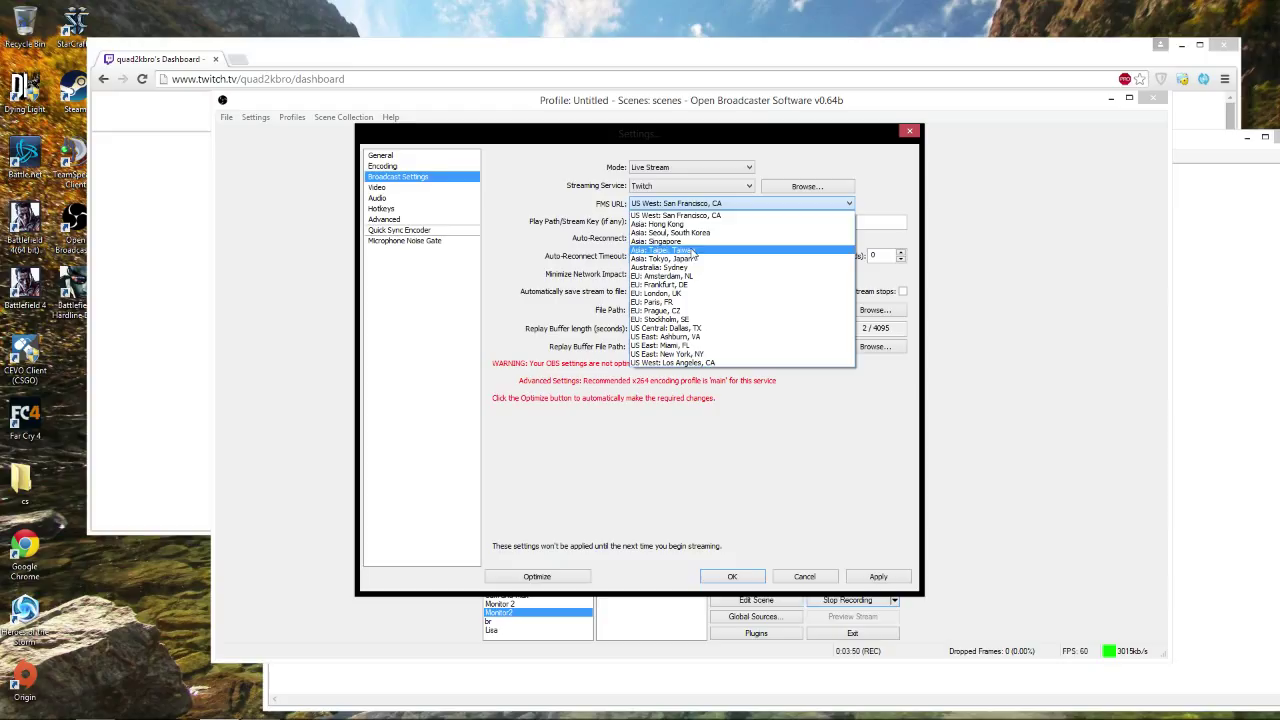
left_click(689, 215)
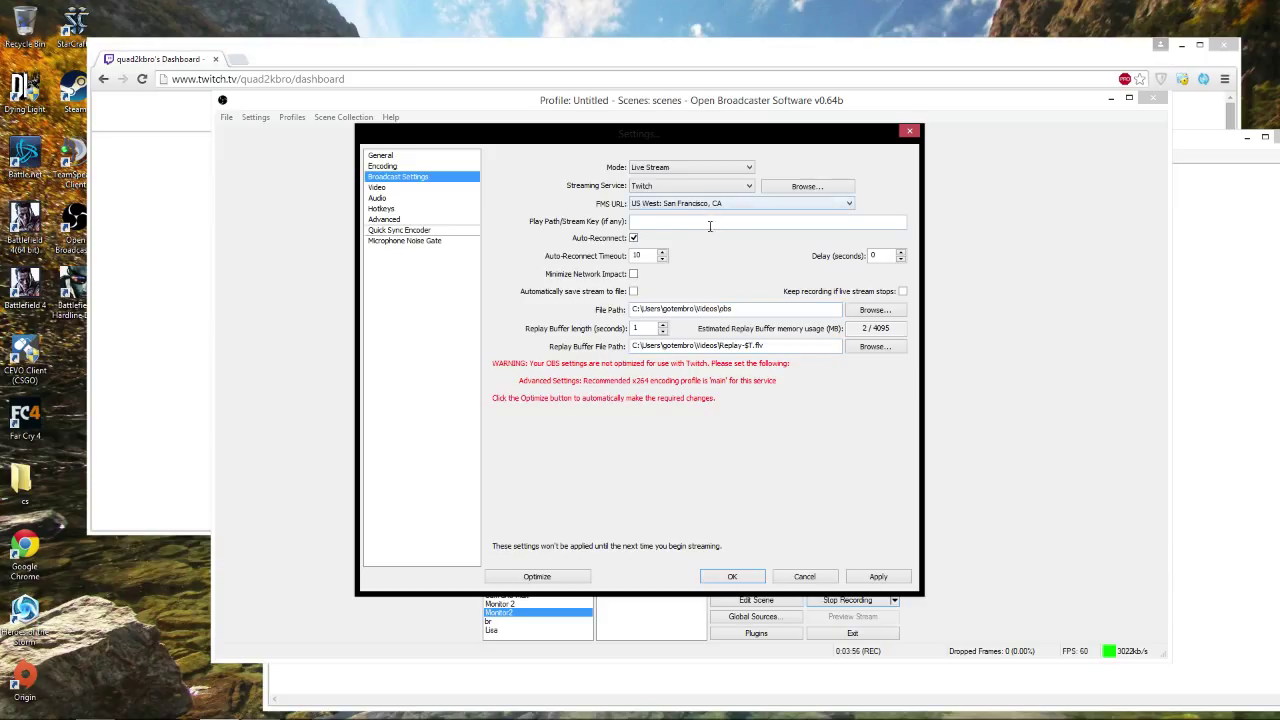
Open the Twitch dashboard's Stream Key page, reveal the channel's stream key and copy it.
left_click(463, 41)
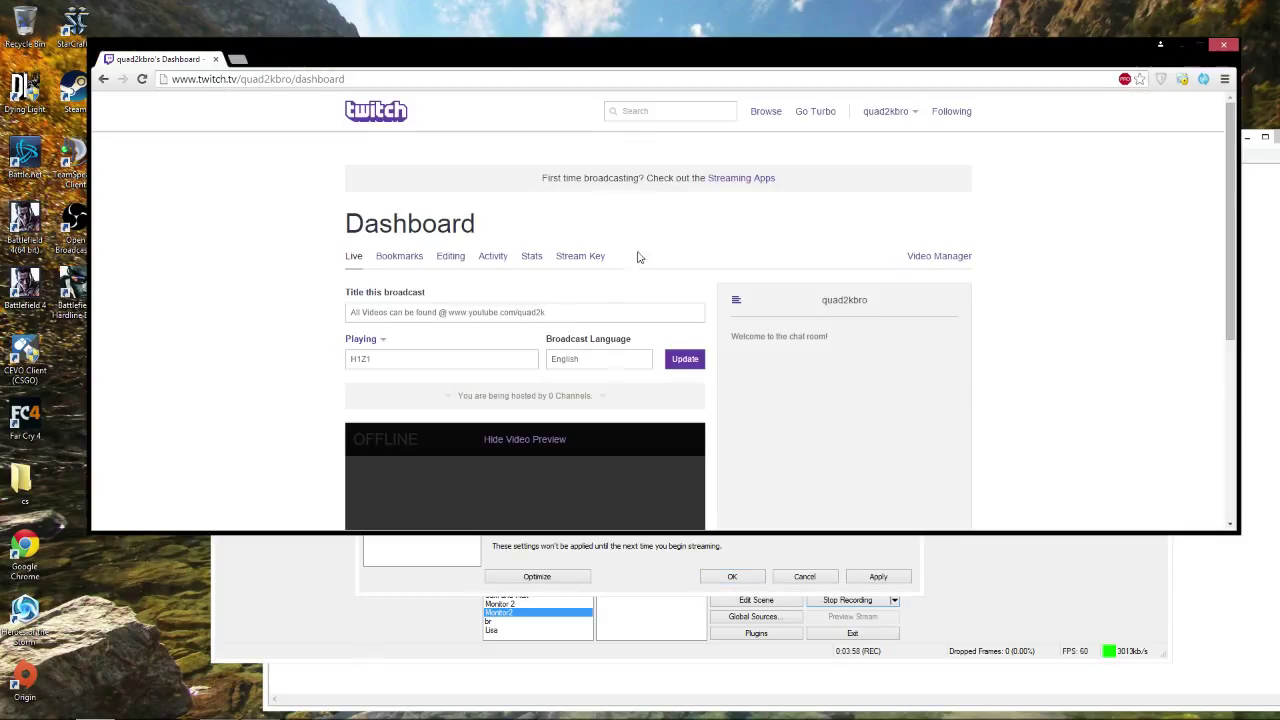
left_click(330, 79)
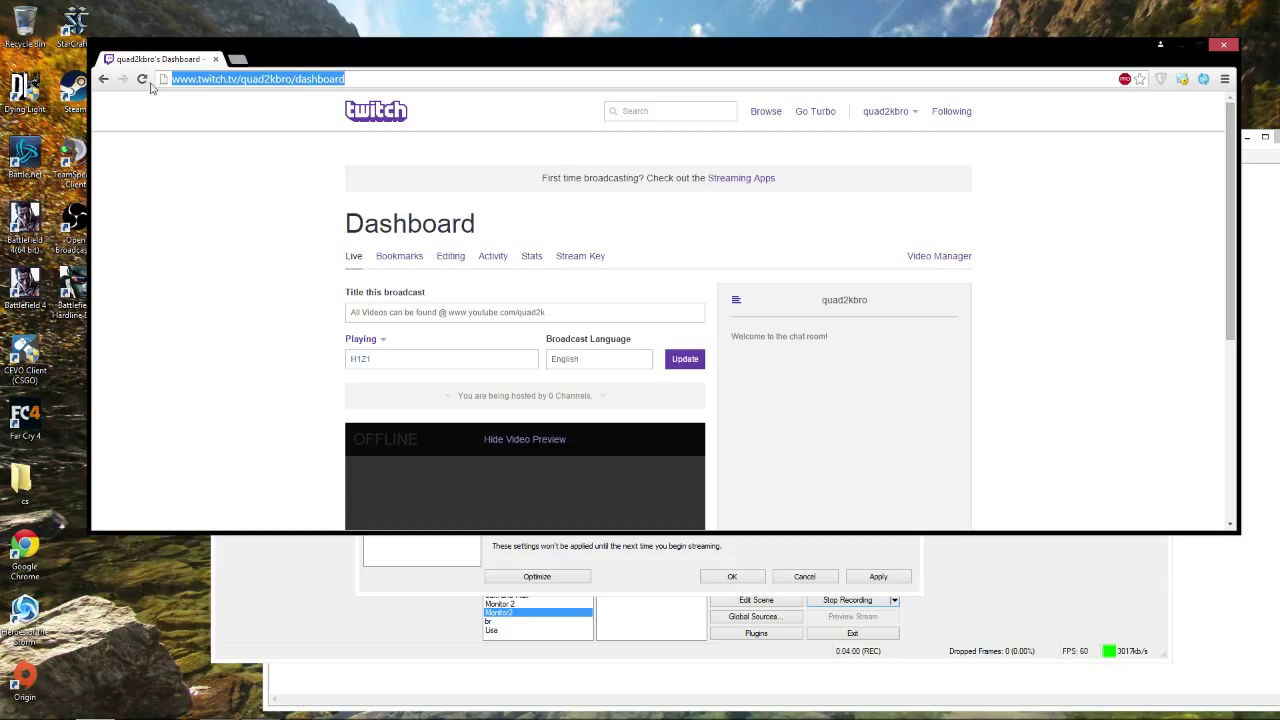
left_click(589, 267)
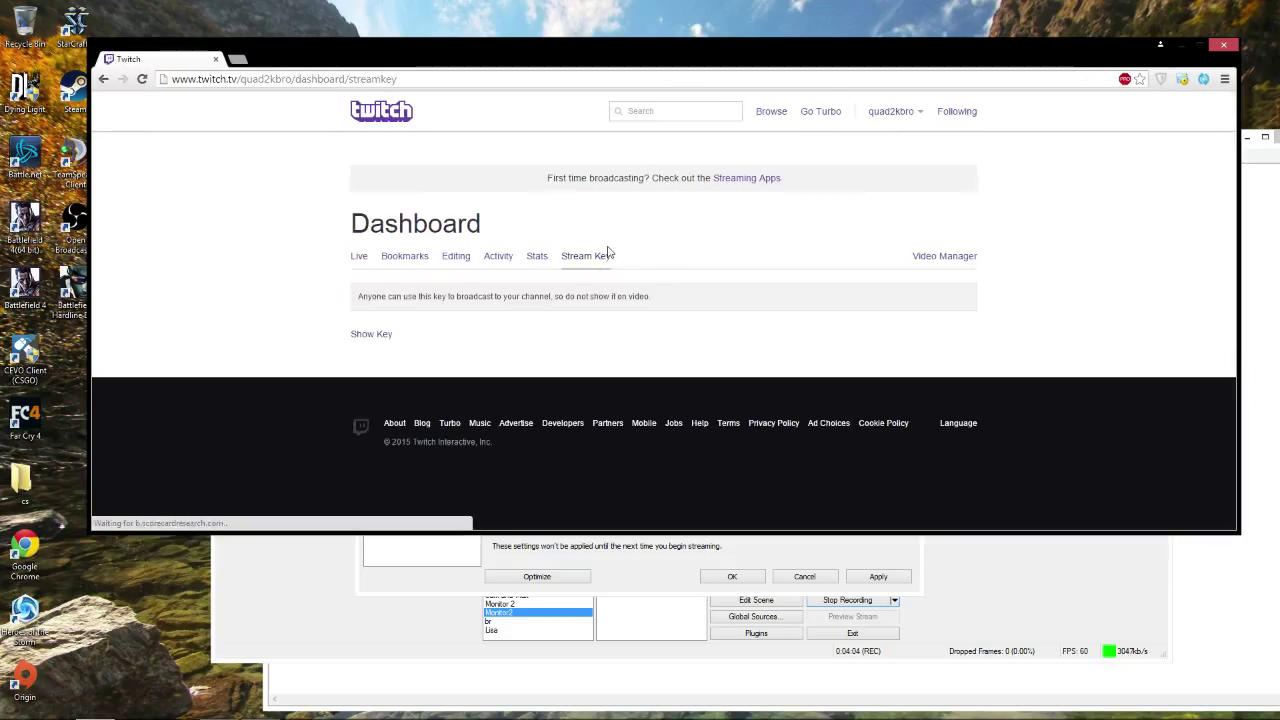
left_click(372, 334)
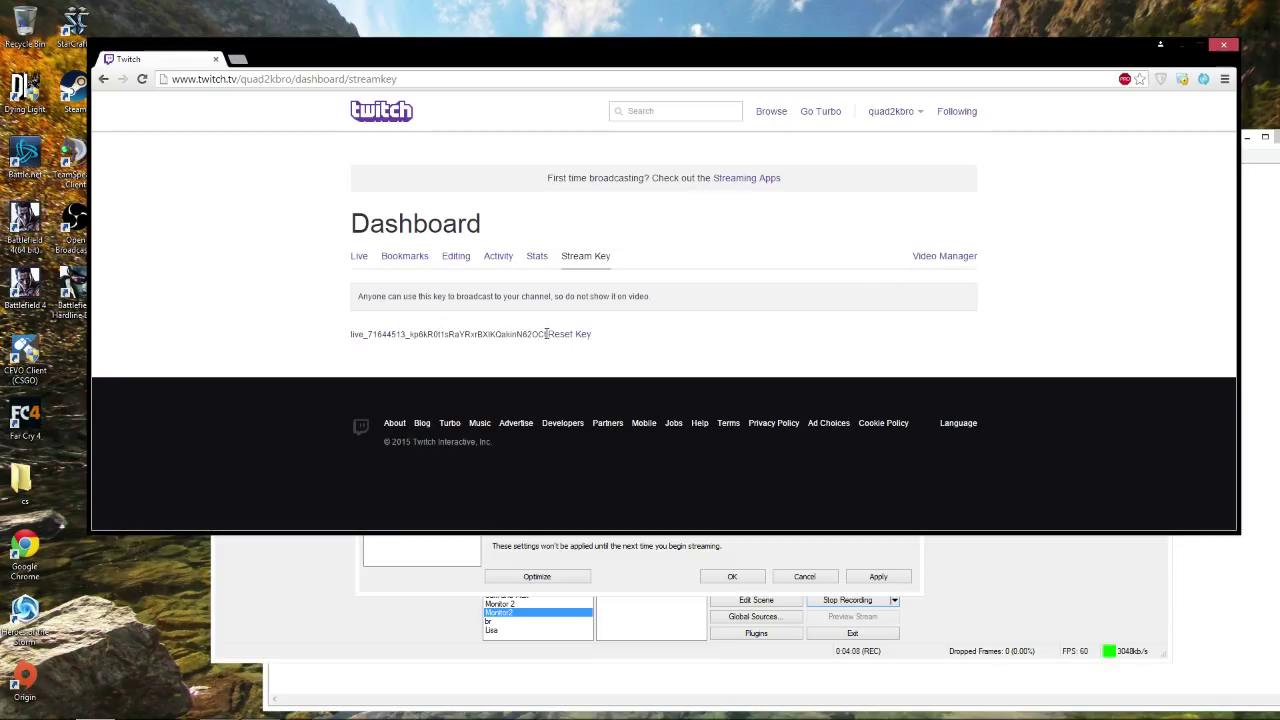
left_click_drag(546, 334, 351, 331)
right_click(352, 333)
left_click(528, 345)
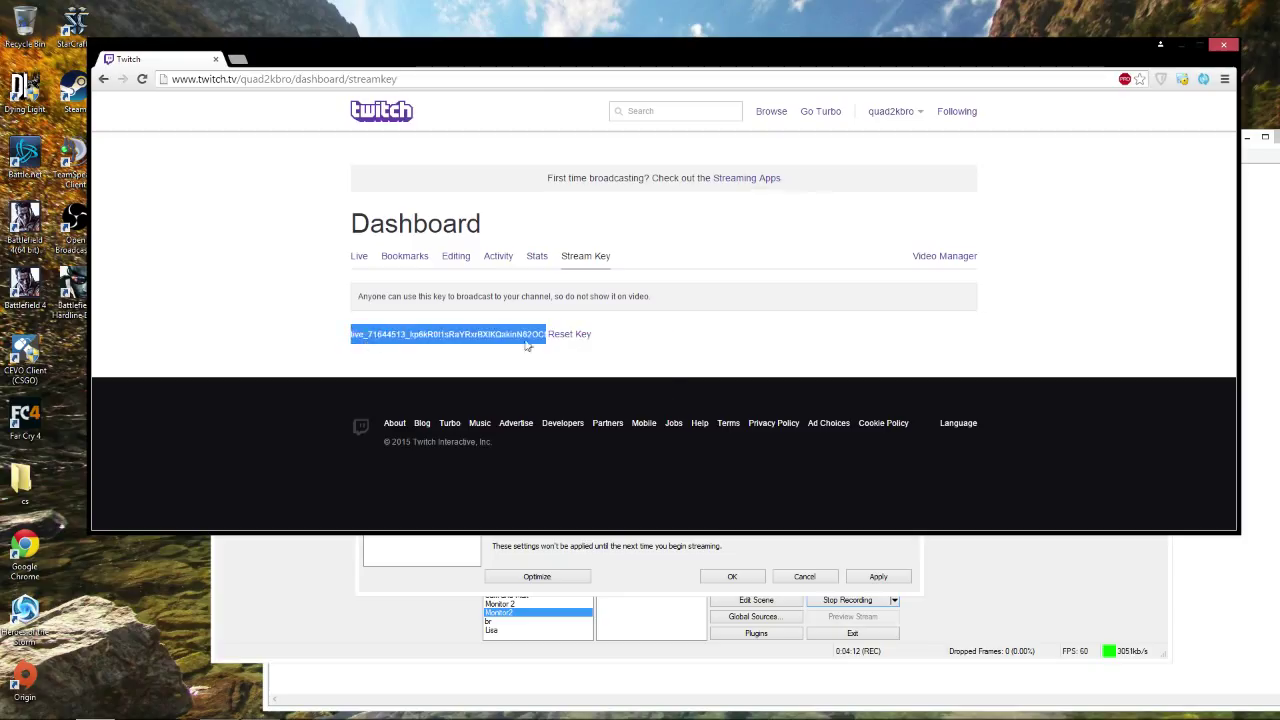
Generate a fresh stream key and copy the new key.
left_click(549, 350)
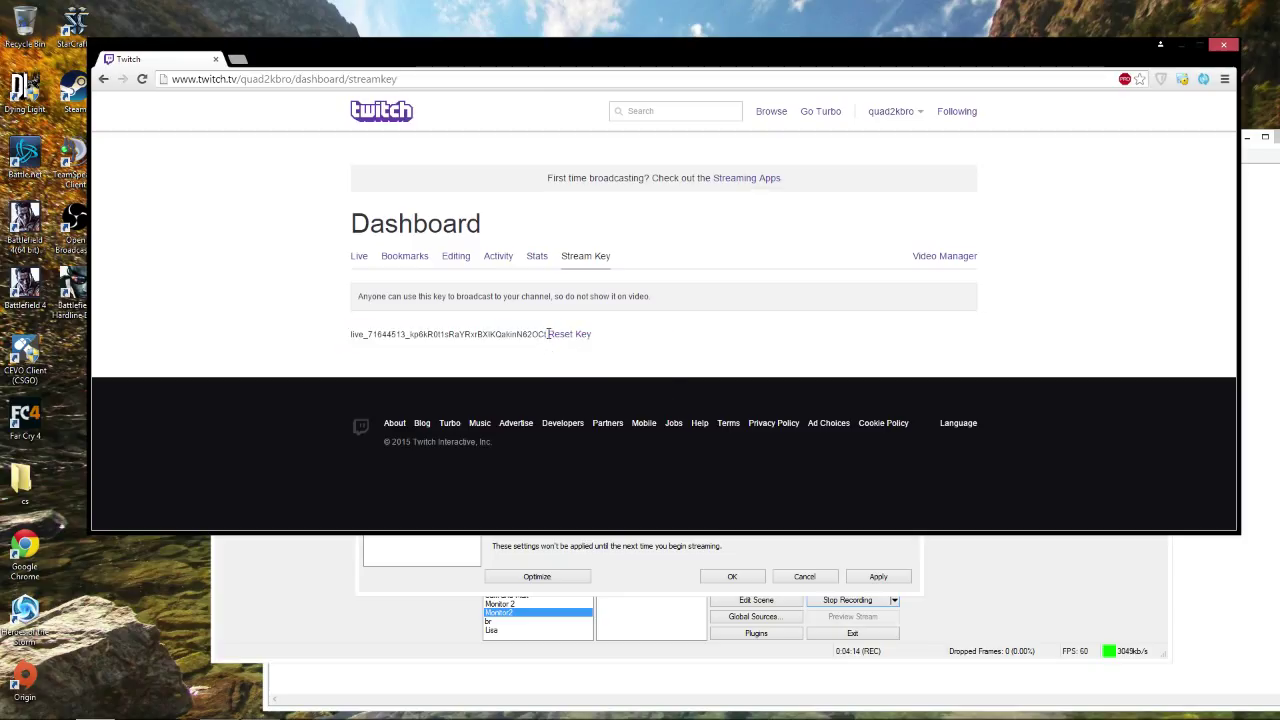
left_click_drag(548, 334, 321, 348)
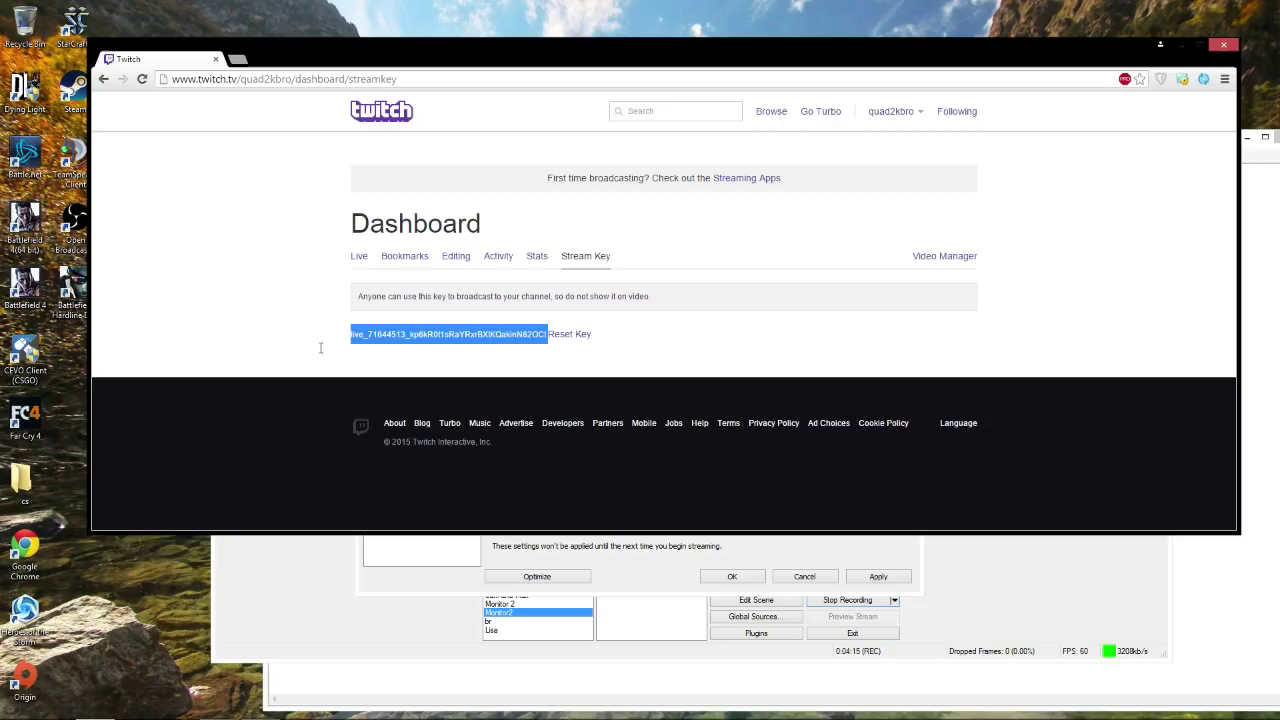
left_click(558, 334)
left_click(552, 335)
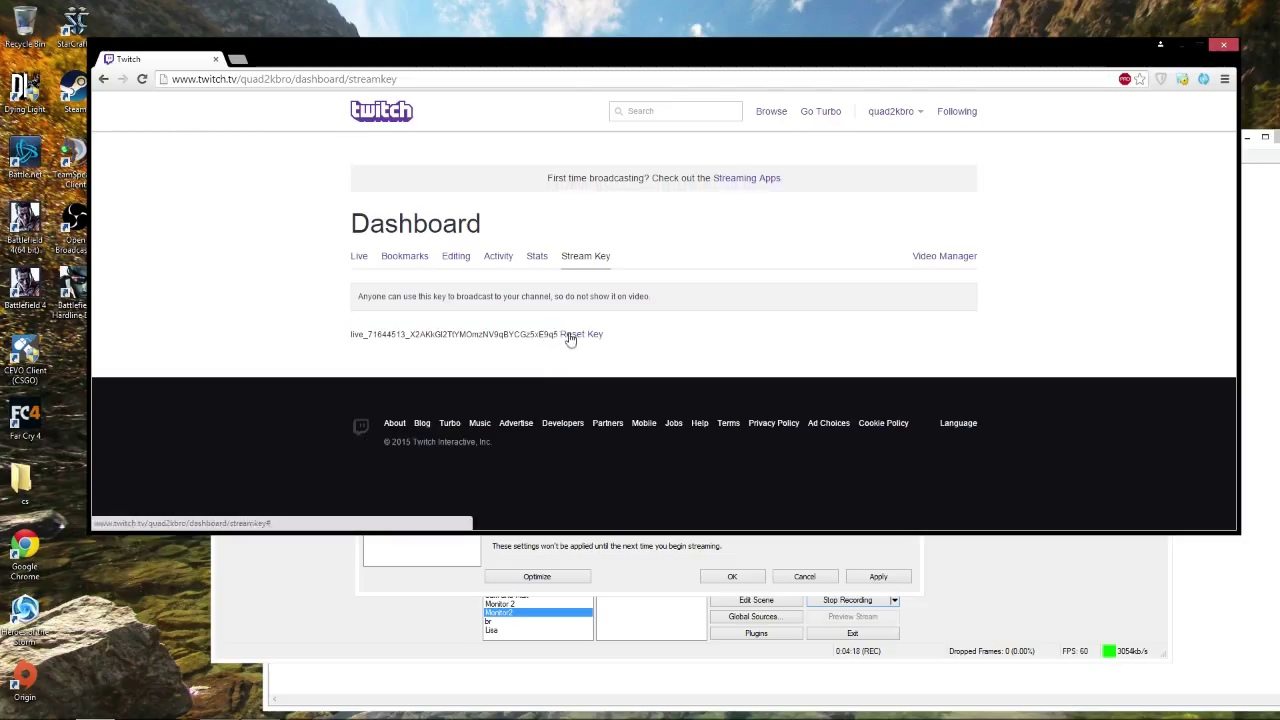
left_click(570, 336)
left_click_drag(546, 334, 540, 334)
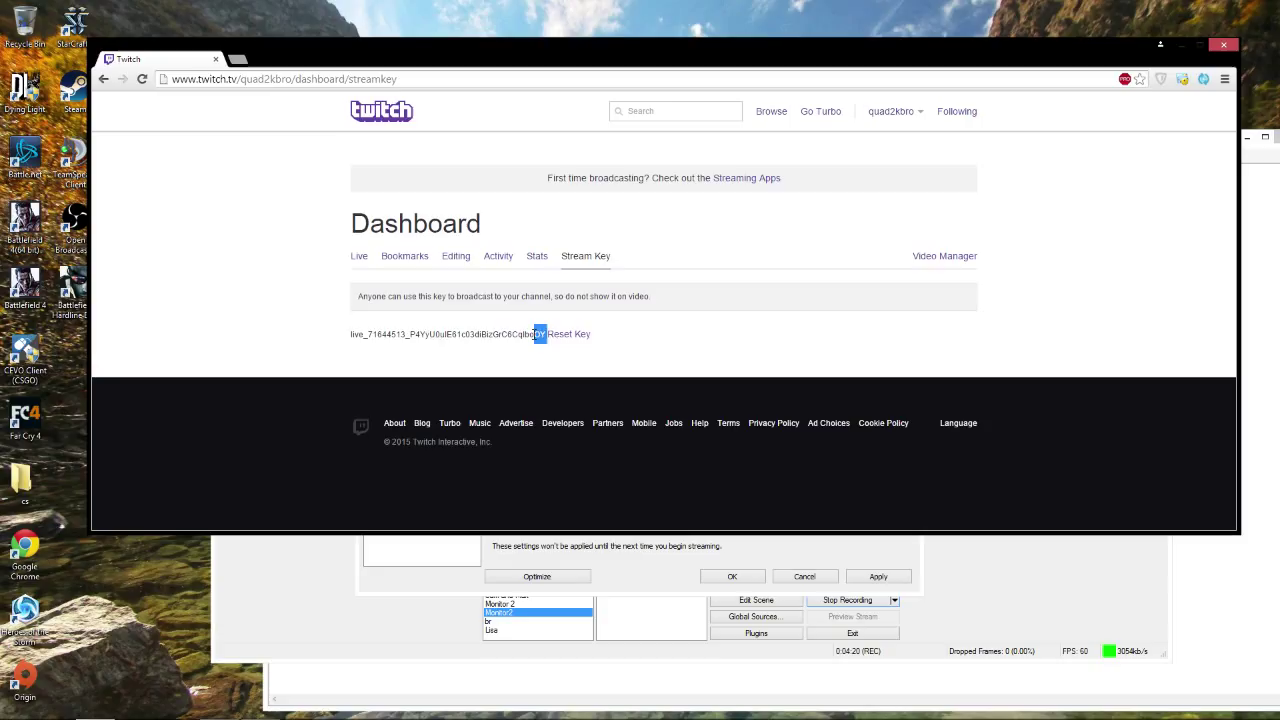
left_click(550, 334)
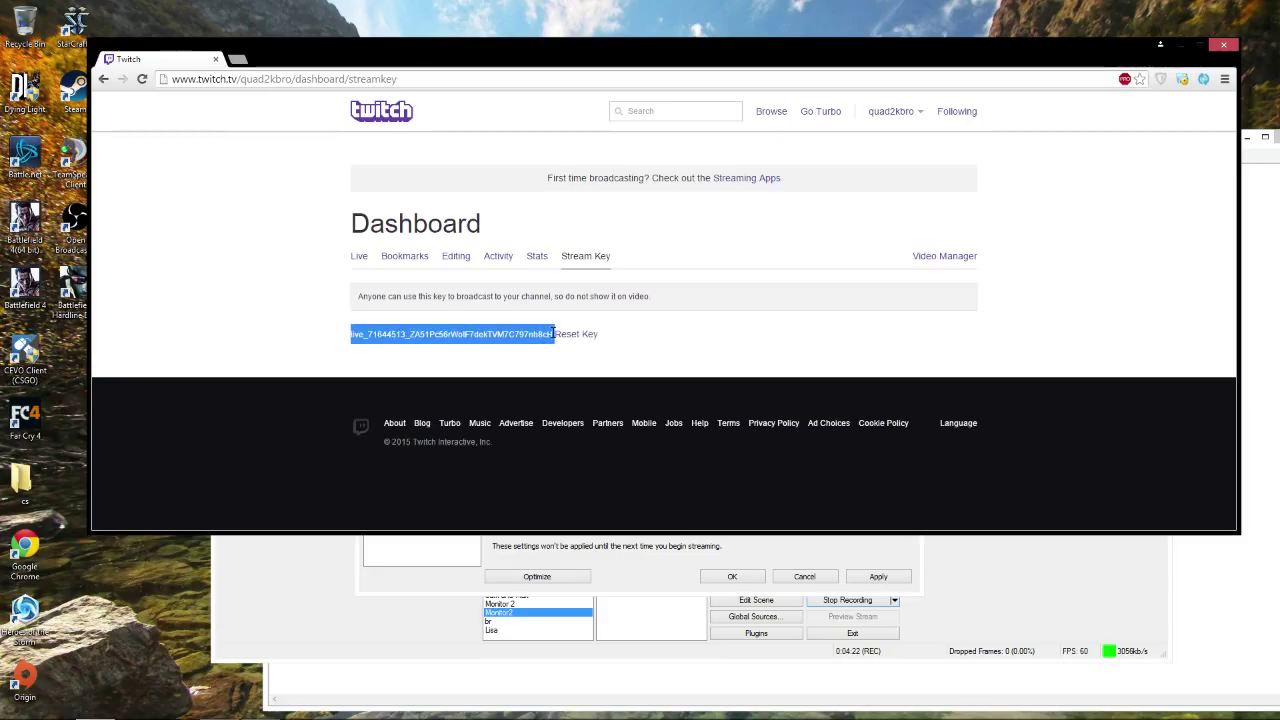
left_click(553, 335)
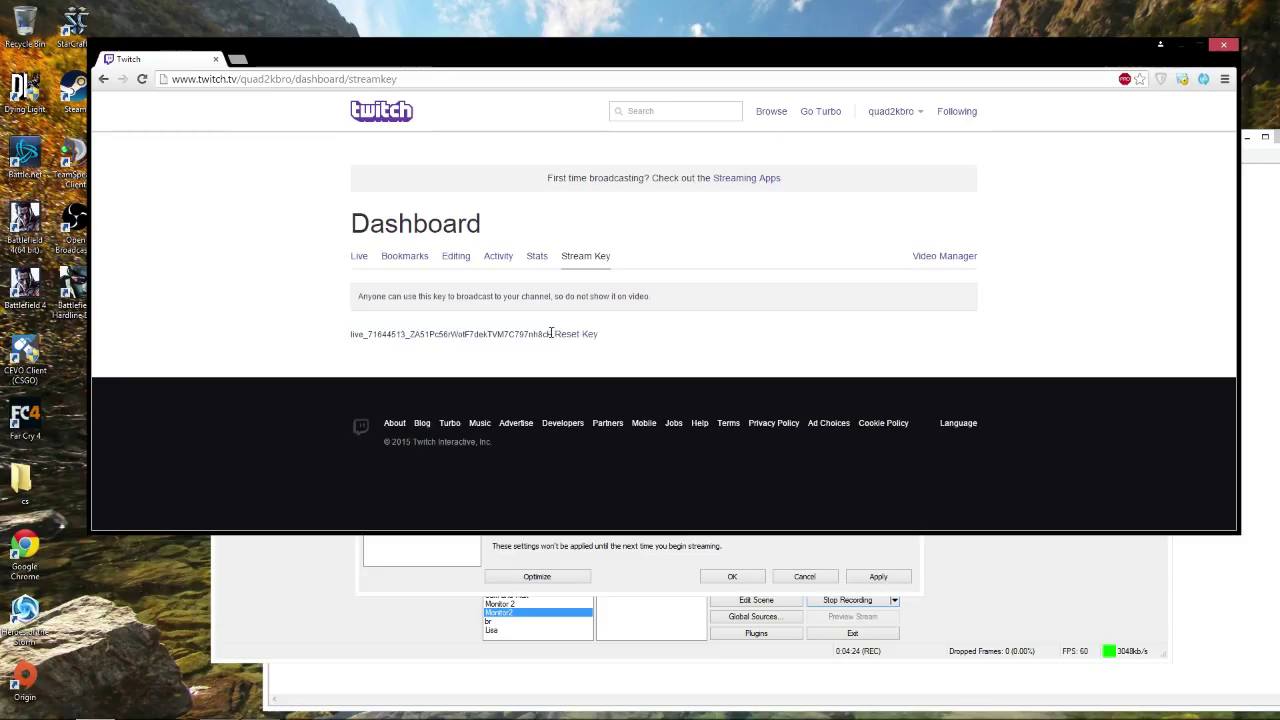
left_click_drag(552, 332, 354, 333)
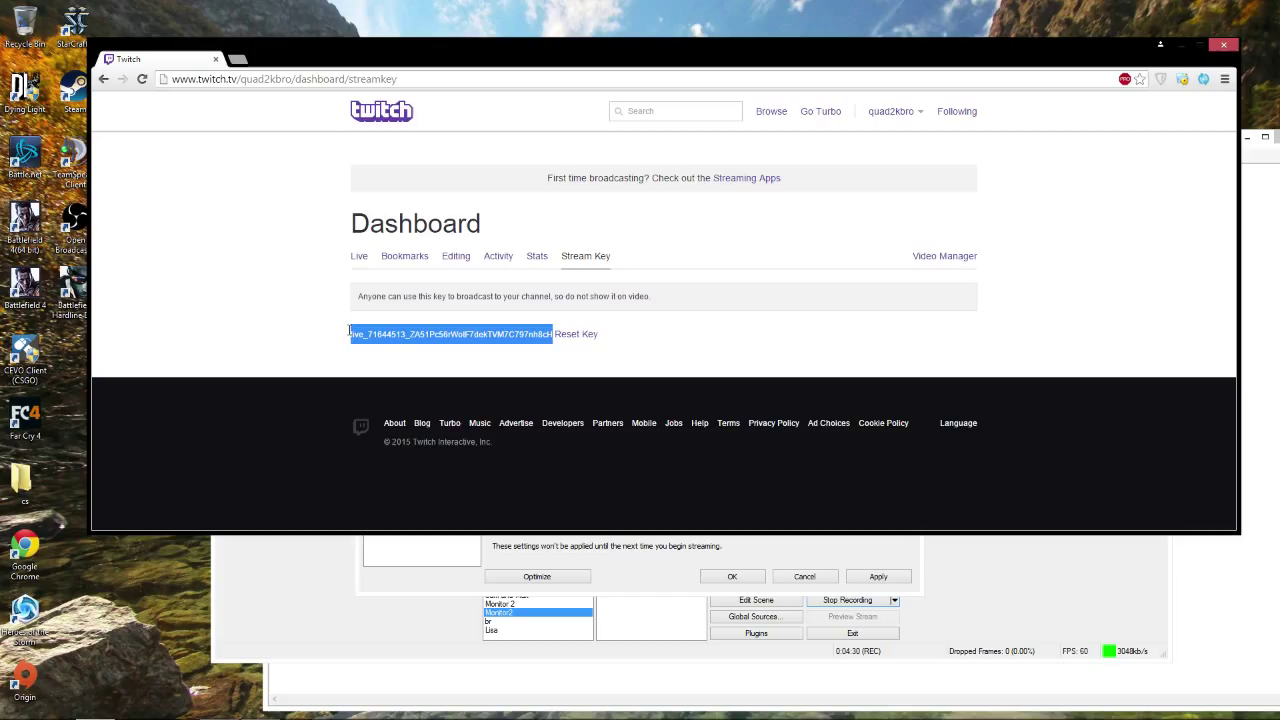
right_click(364, 334)
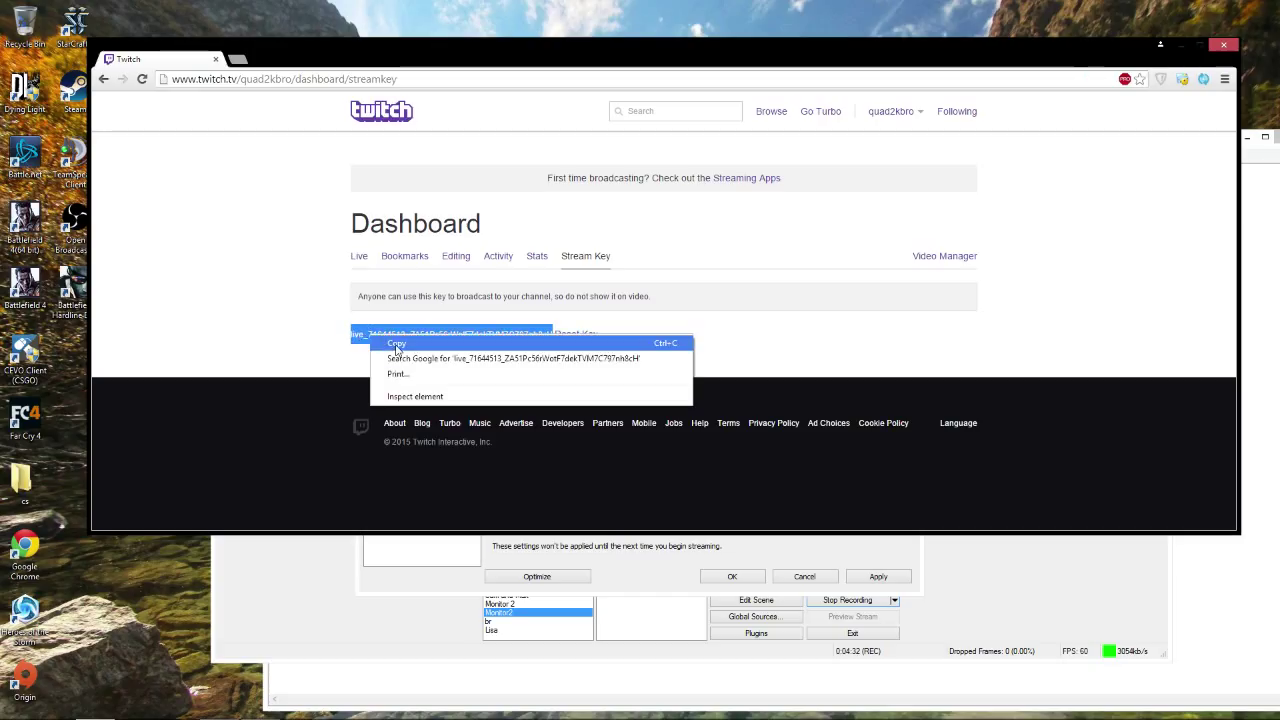
left_click(395, 342)
Paste the copied key into OBS's Play Path/Stream Key field, then reset the key on Twitch.
left_click(405, 584)
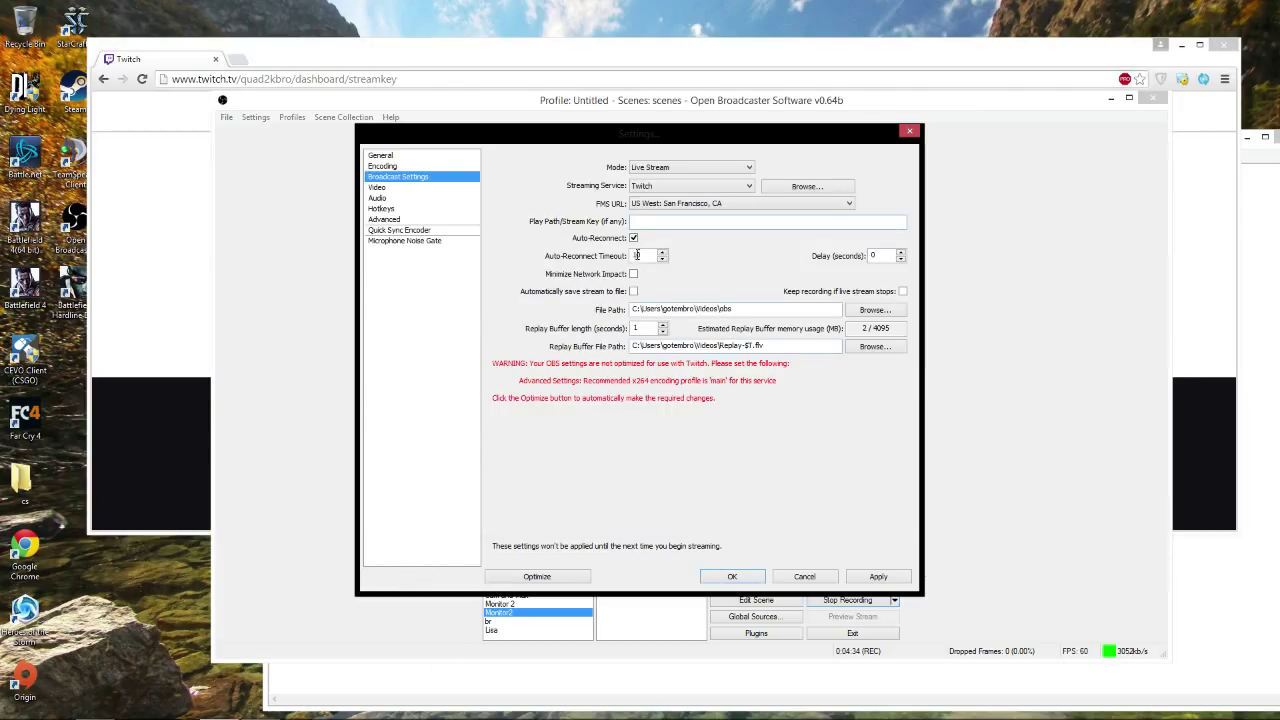
key("ctrl+v")
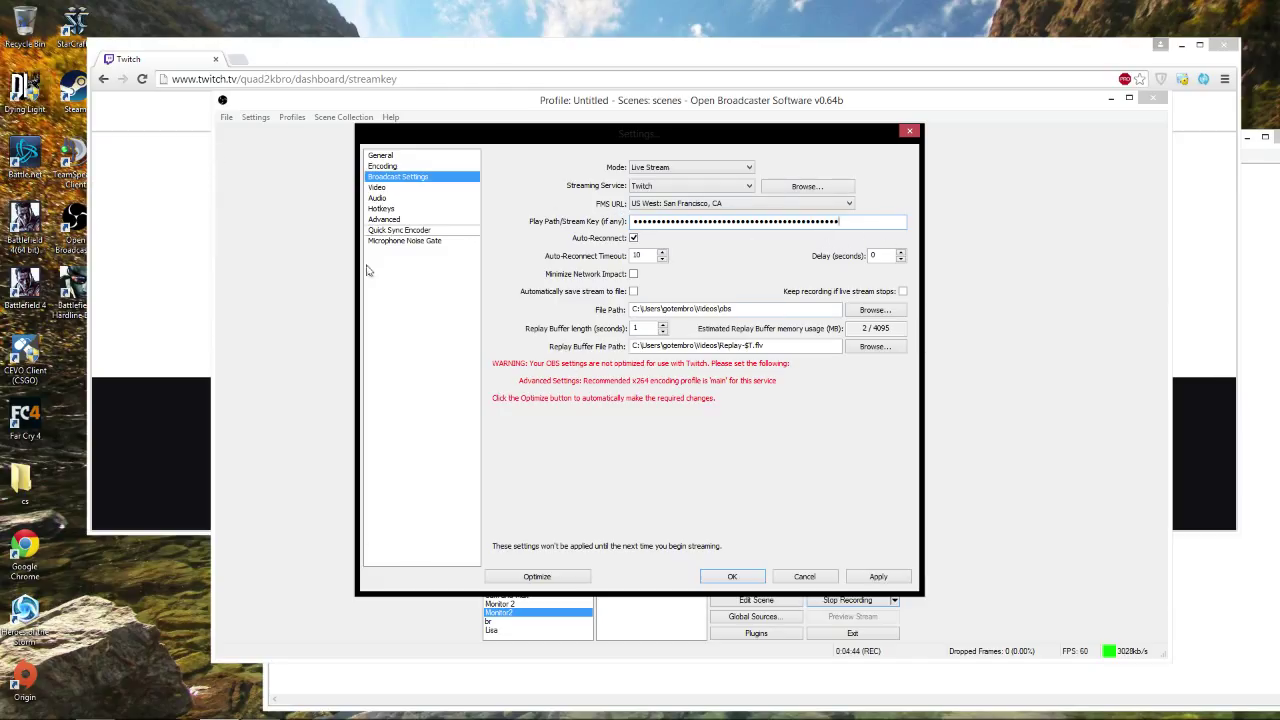
left_click(138, 205)
left_click(567, 337)
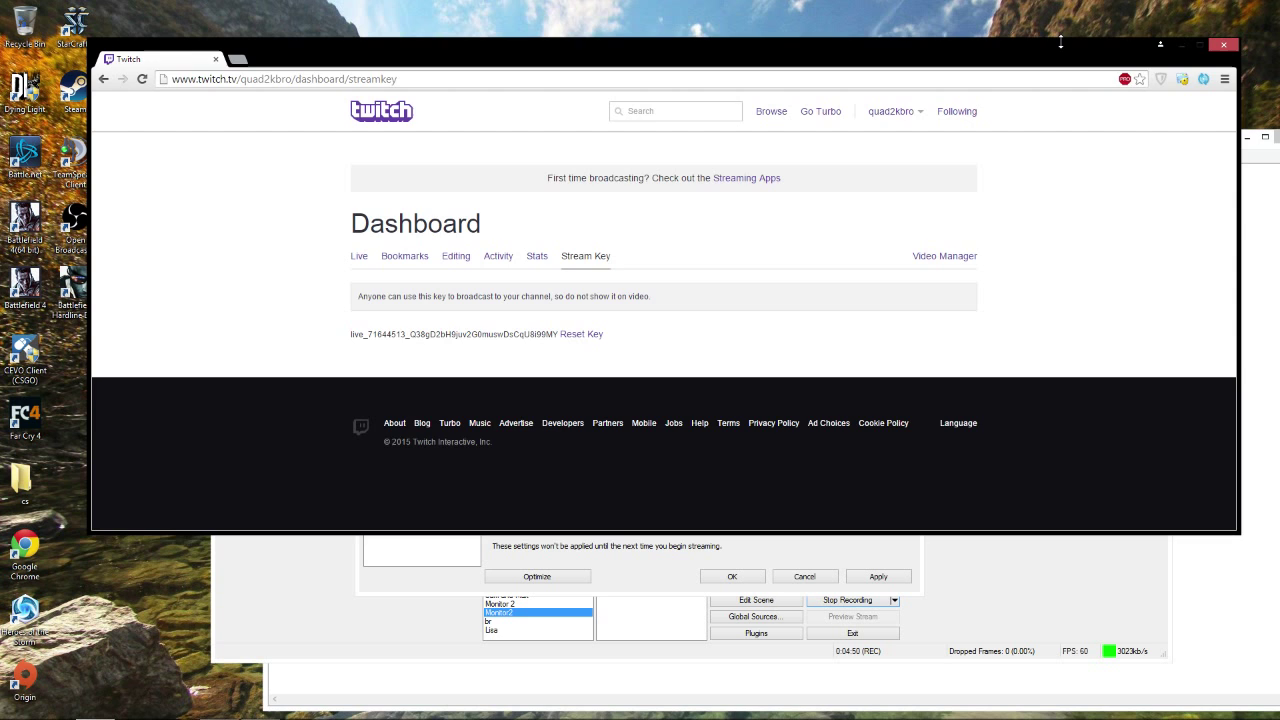
left_click_drag(1185, 38, 1185, 83)
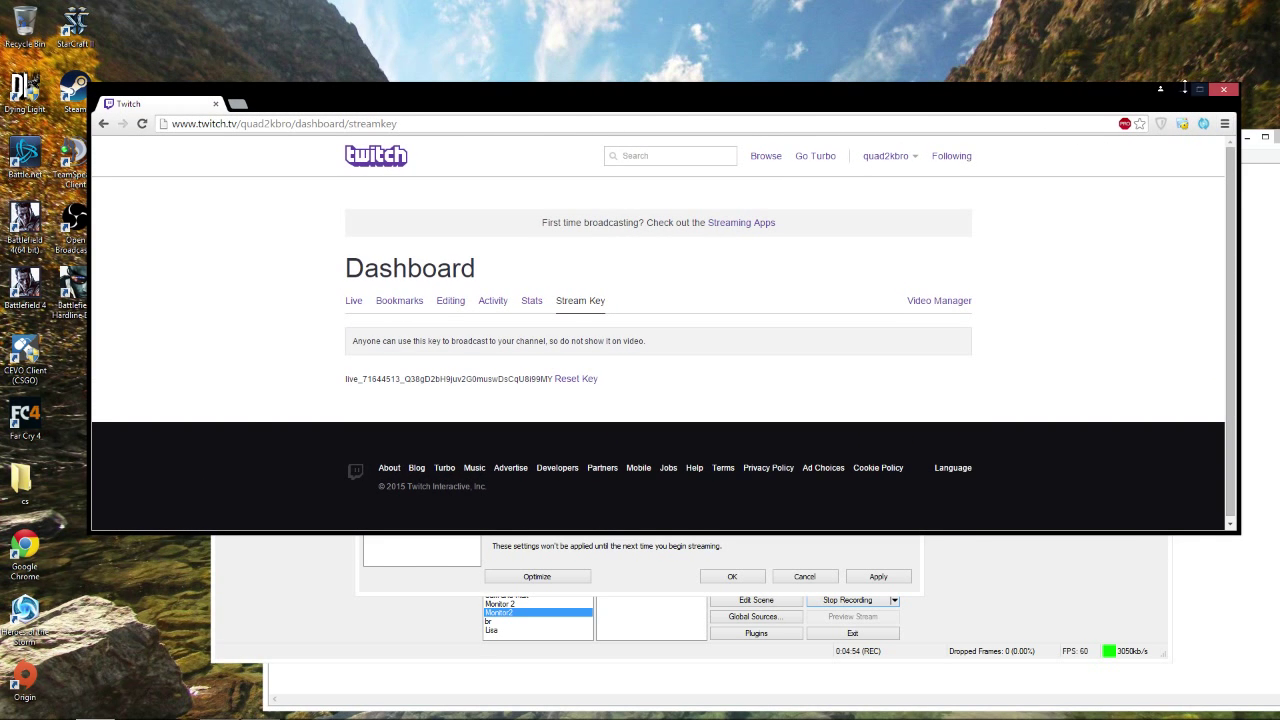
left_click(1180, 89)
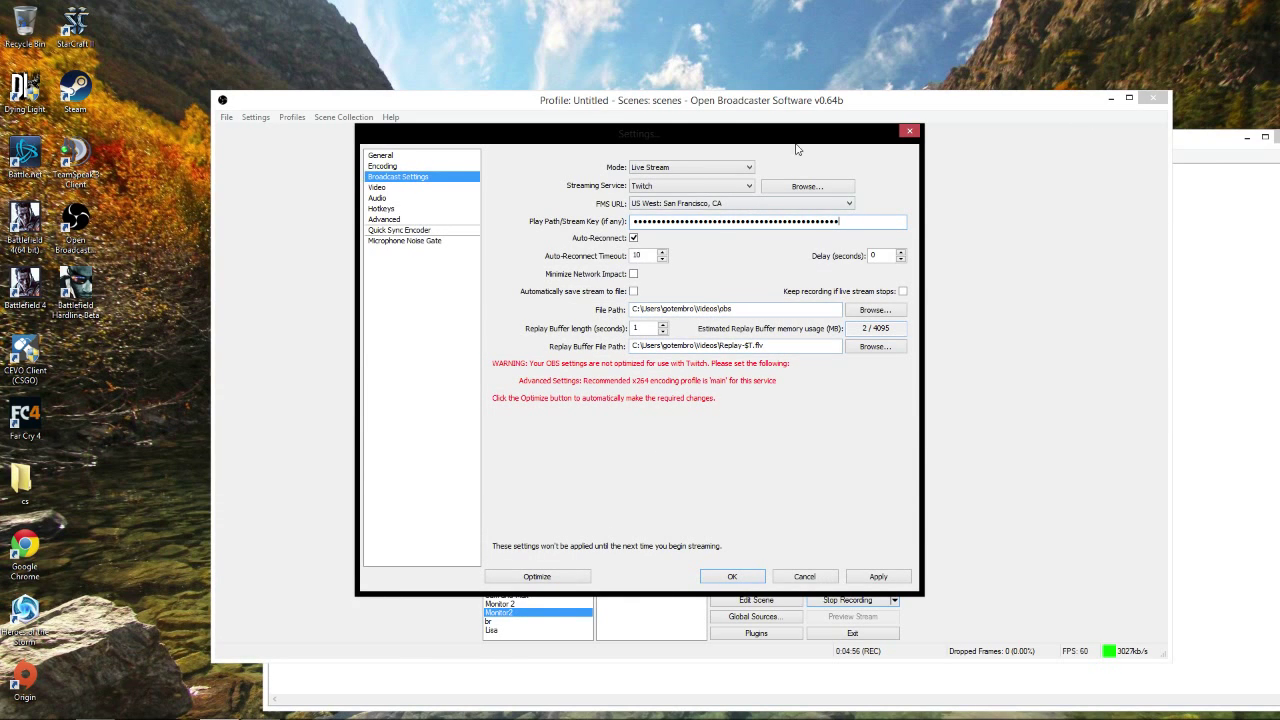
Try hitbox.tv and Azubu.tv as the streaming service, keeping Live Stream mode.
left_click(703, 190)
left_click(683, 252)
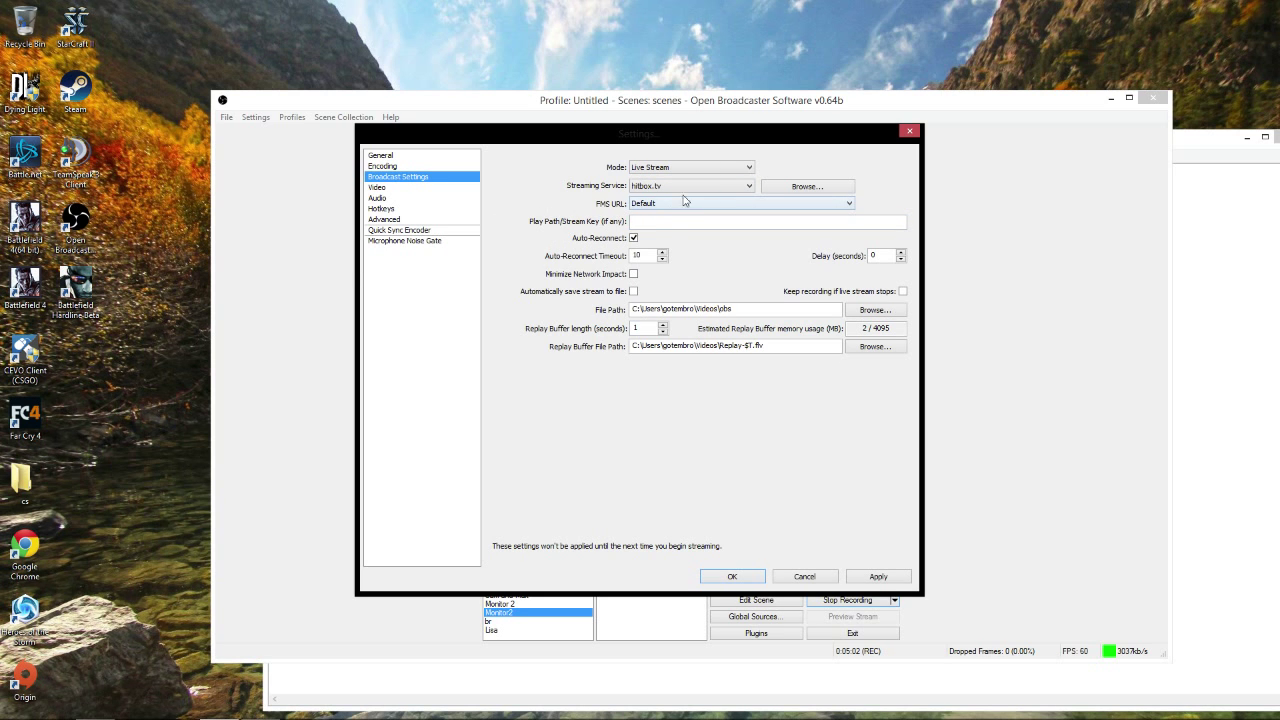
left_click(709, 187)
left_click(703, 276)
left_click(658, 190)
left_click(577, 203)
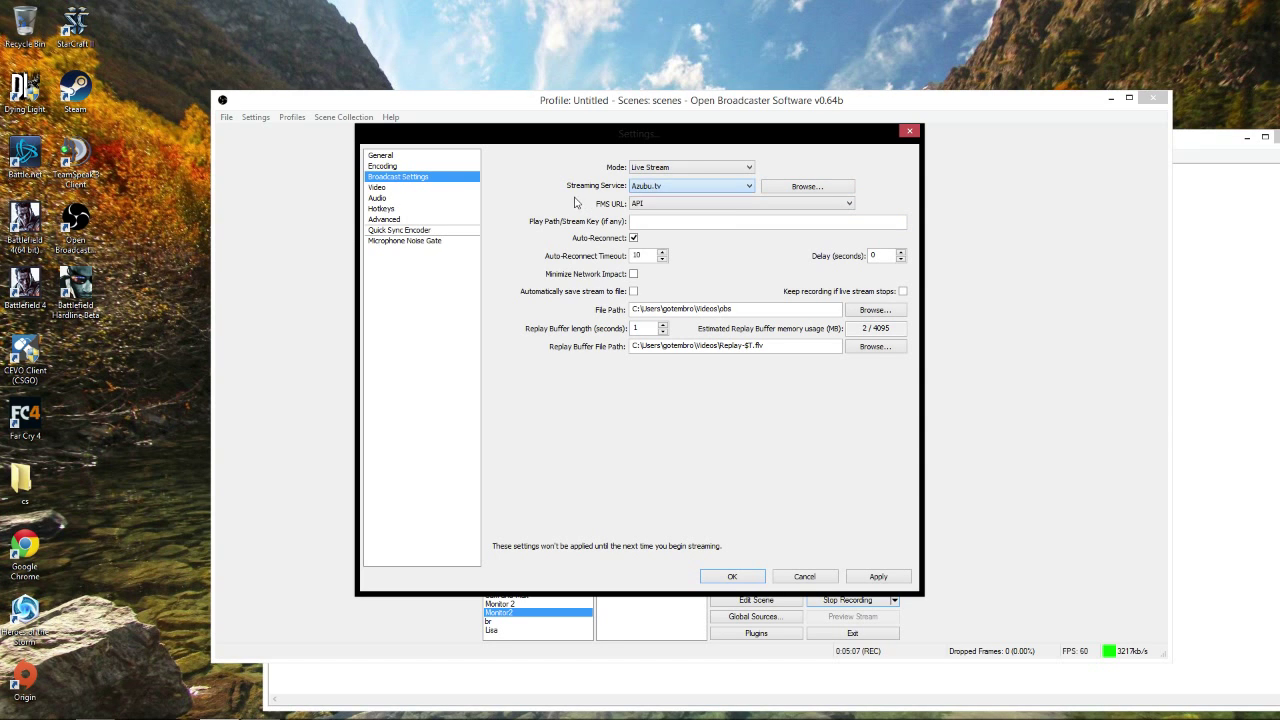
left_click(675, 167)
left_click(680, 197)
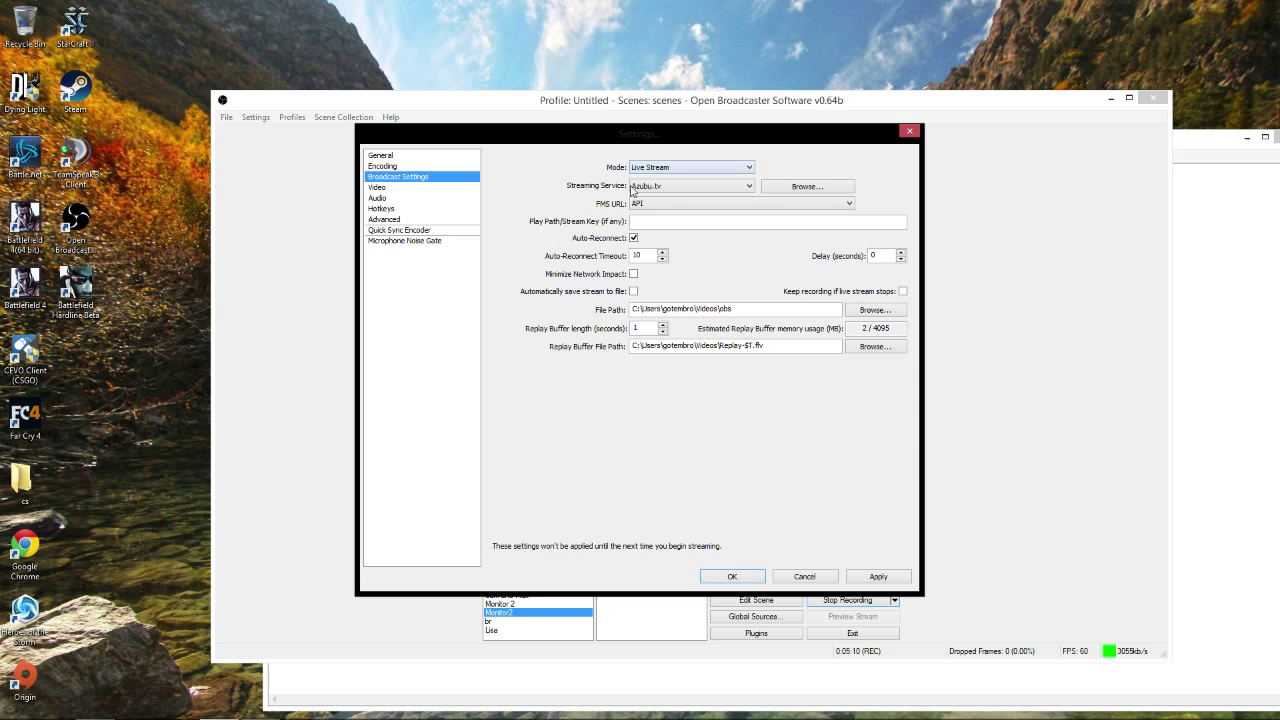
left_click(680, 172)
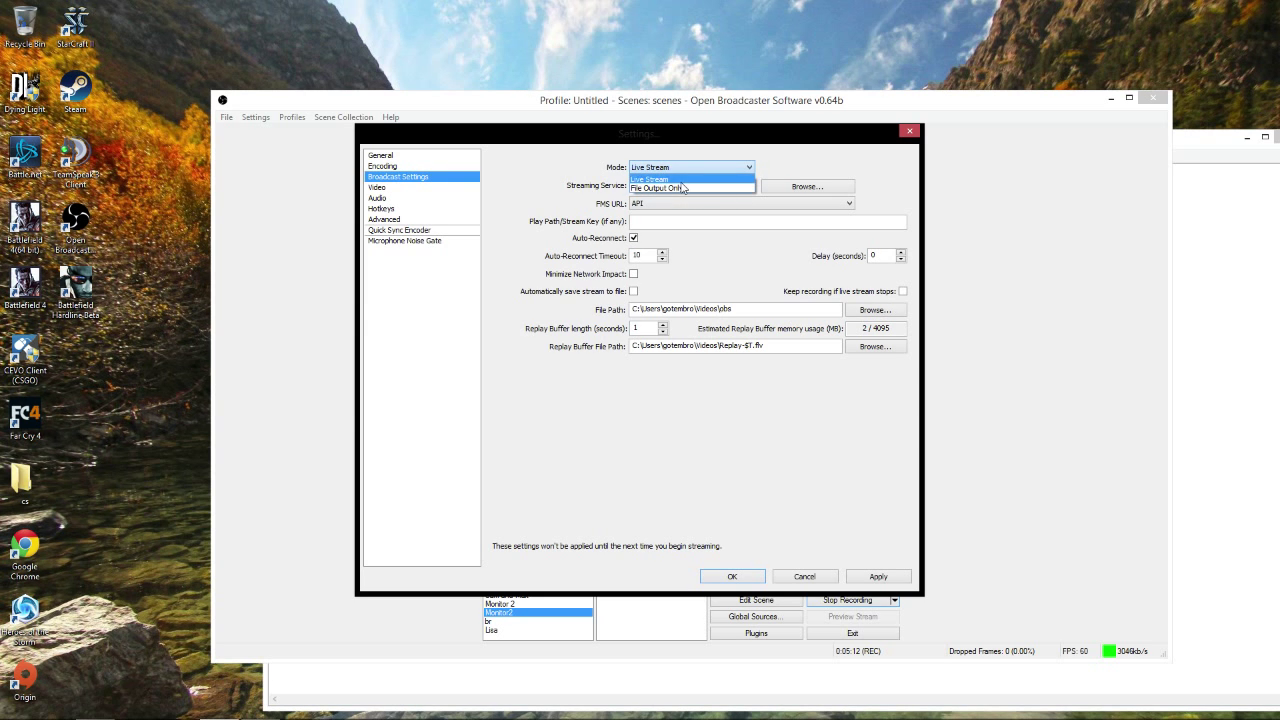
left_click(680, 179)
Switch the streaming service back to Twitch and paste the stream key in.
left_click(684, 188)
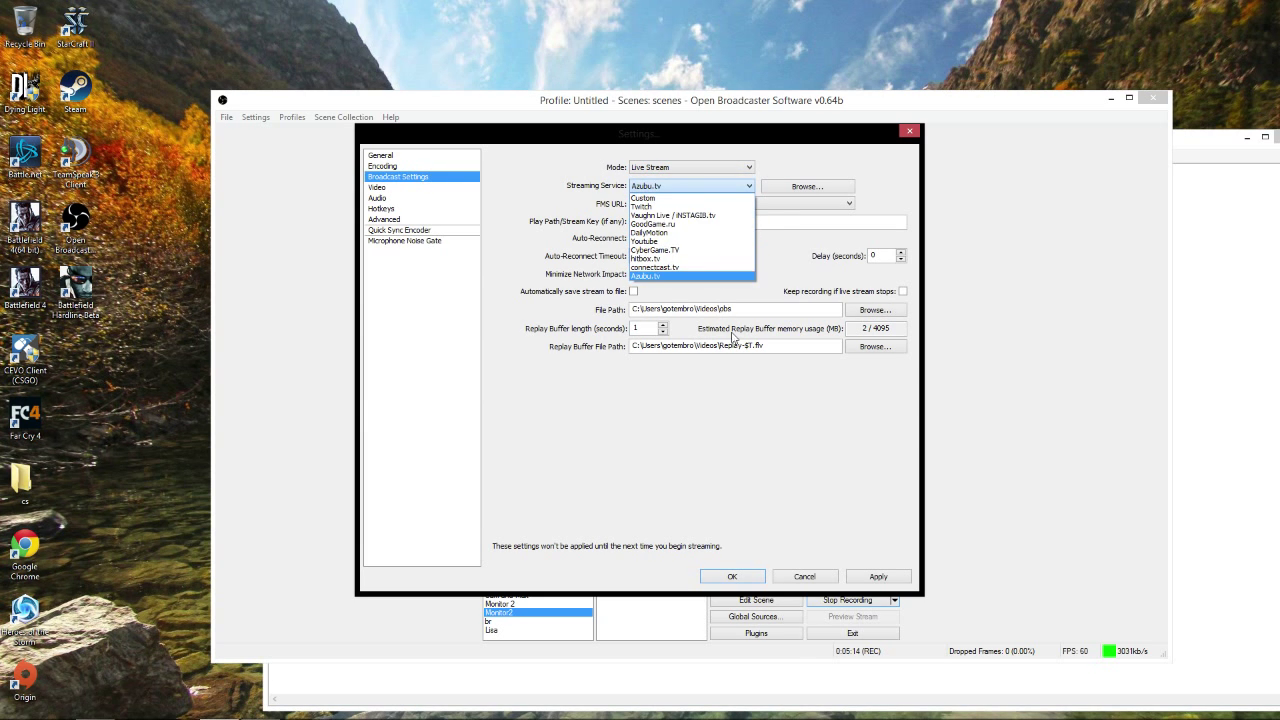
left_click(573, 300)
left_click(726, 187)
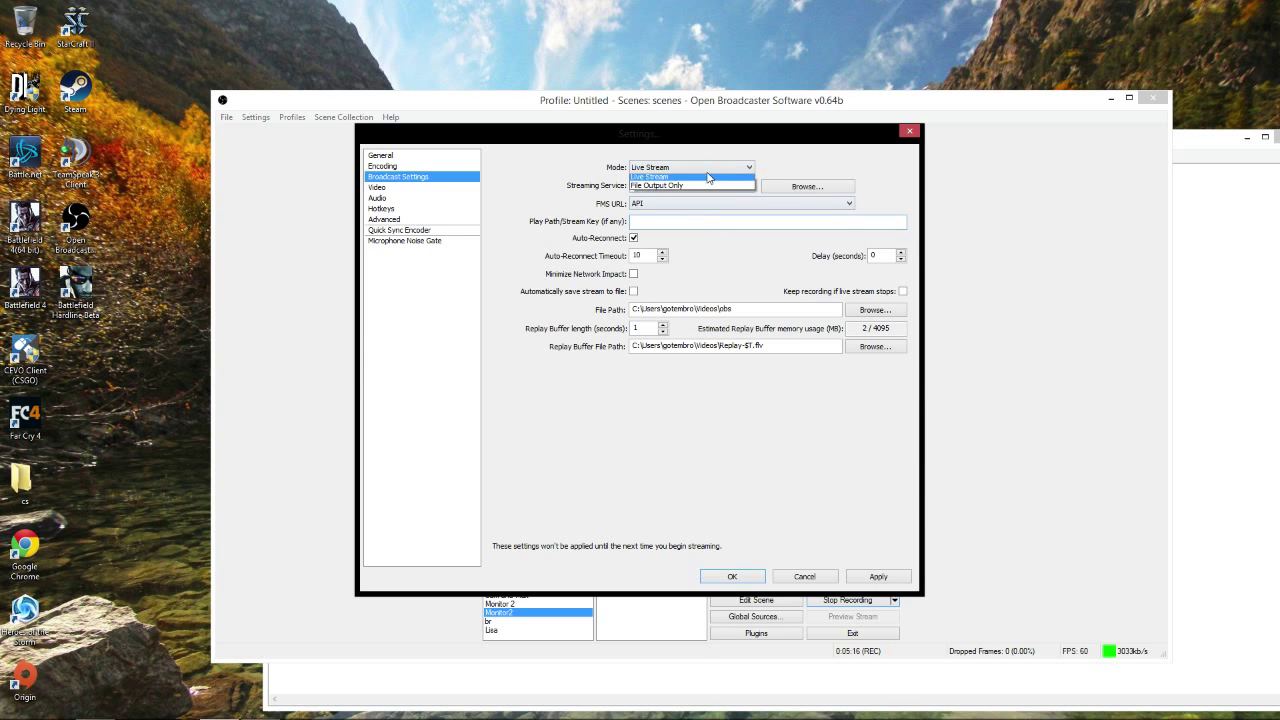
left_click(758, 184)
left_click(746, 187)
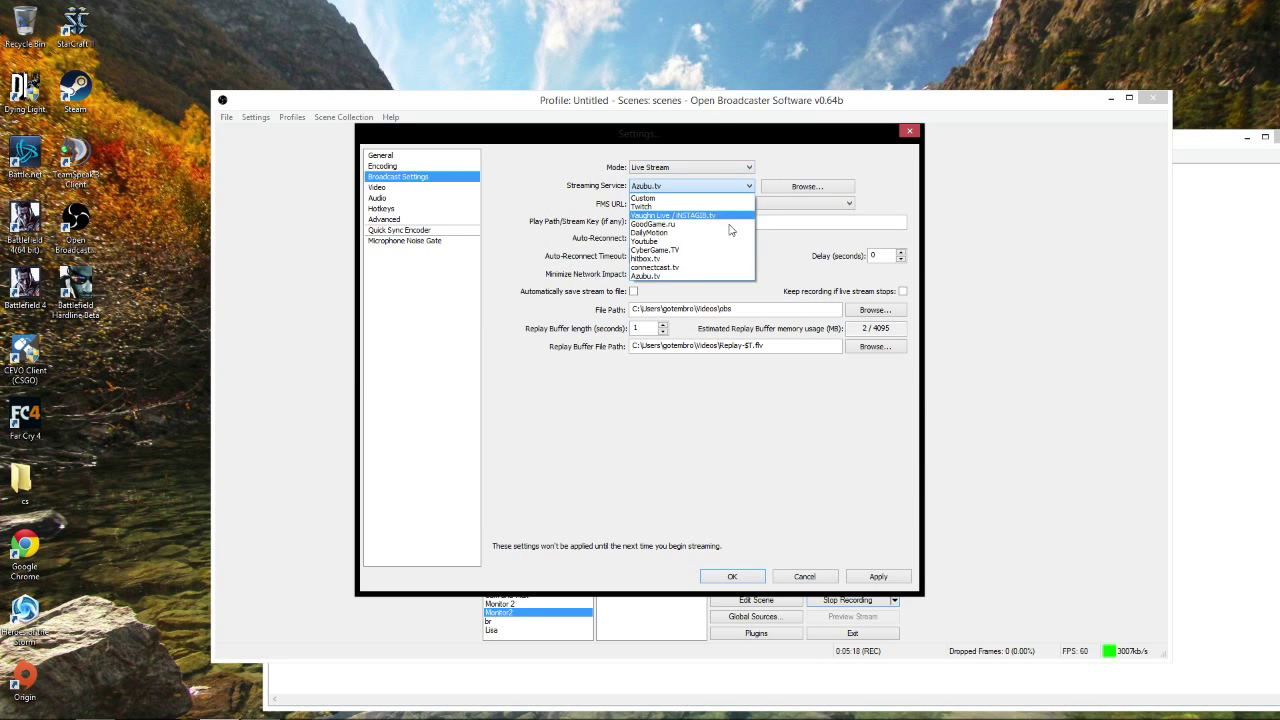
left_click(686, 208)
left_click(684, 222)
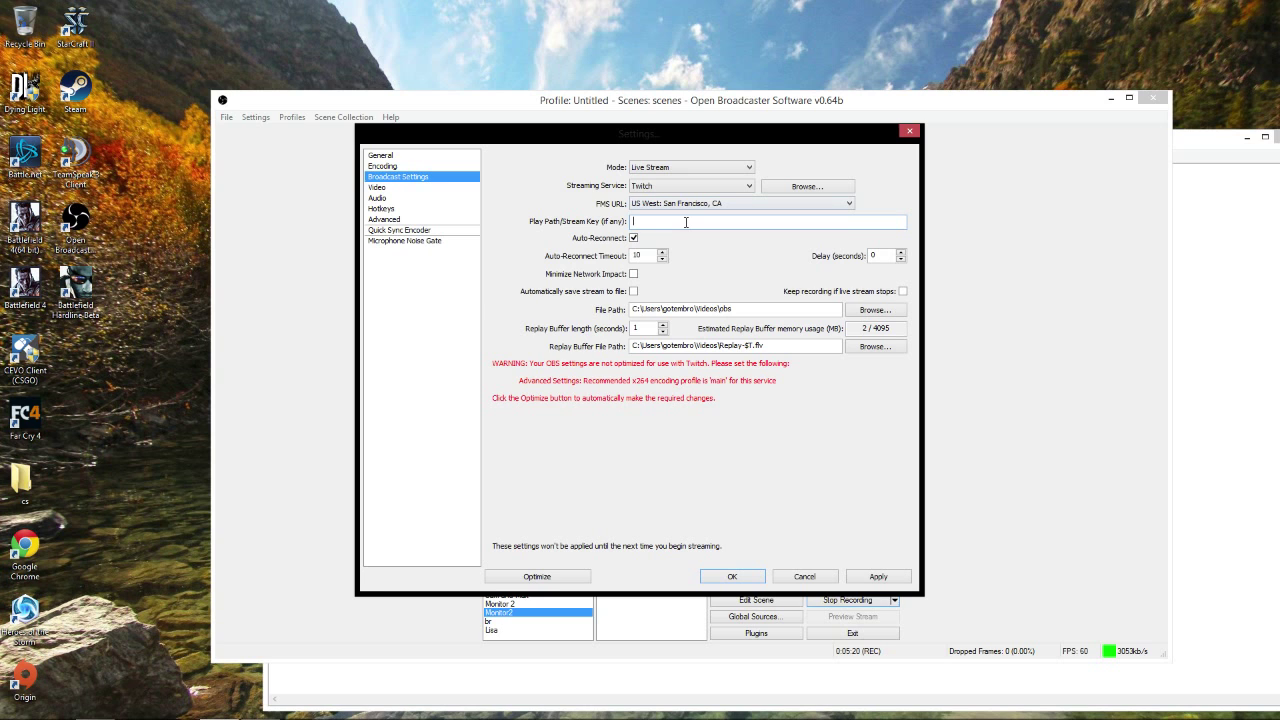
key("ctrl+v")
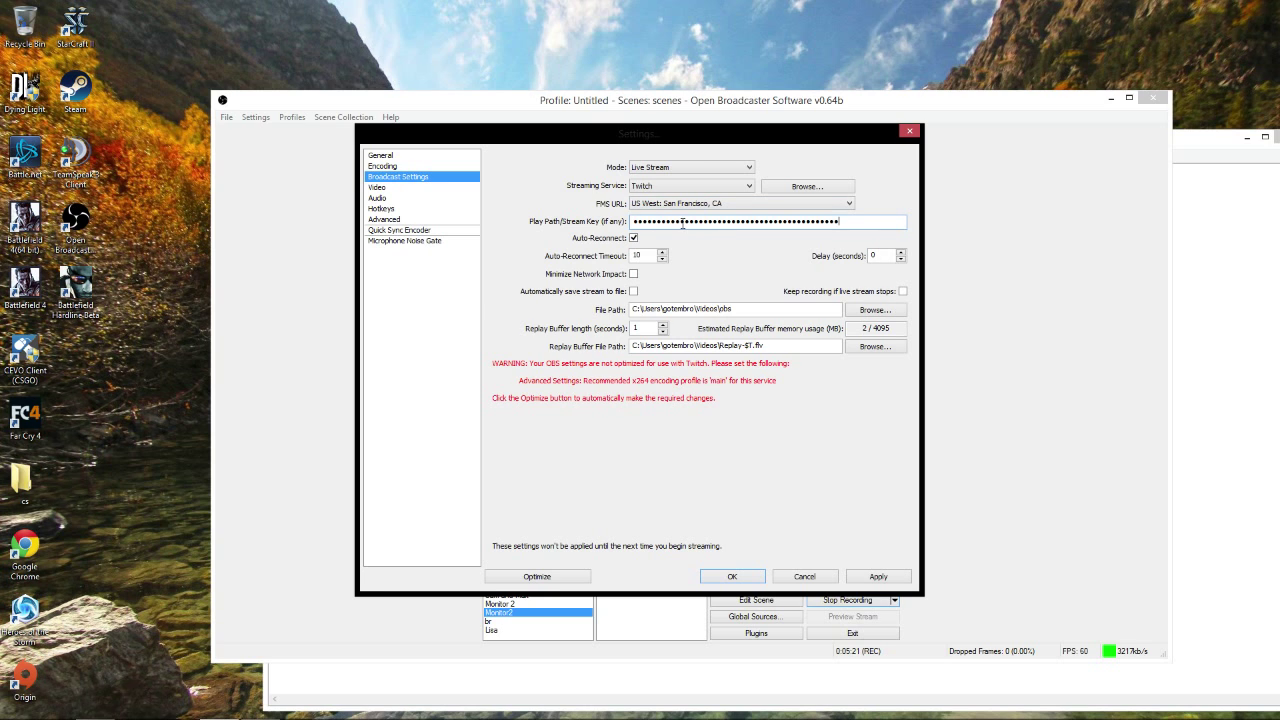
Keep the GeForce GTX 770 adapter and 1.50 (1280x720) downscale, and edit the FPS field.
left_click(388, 188)
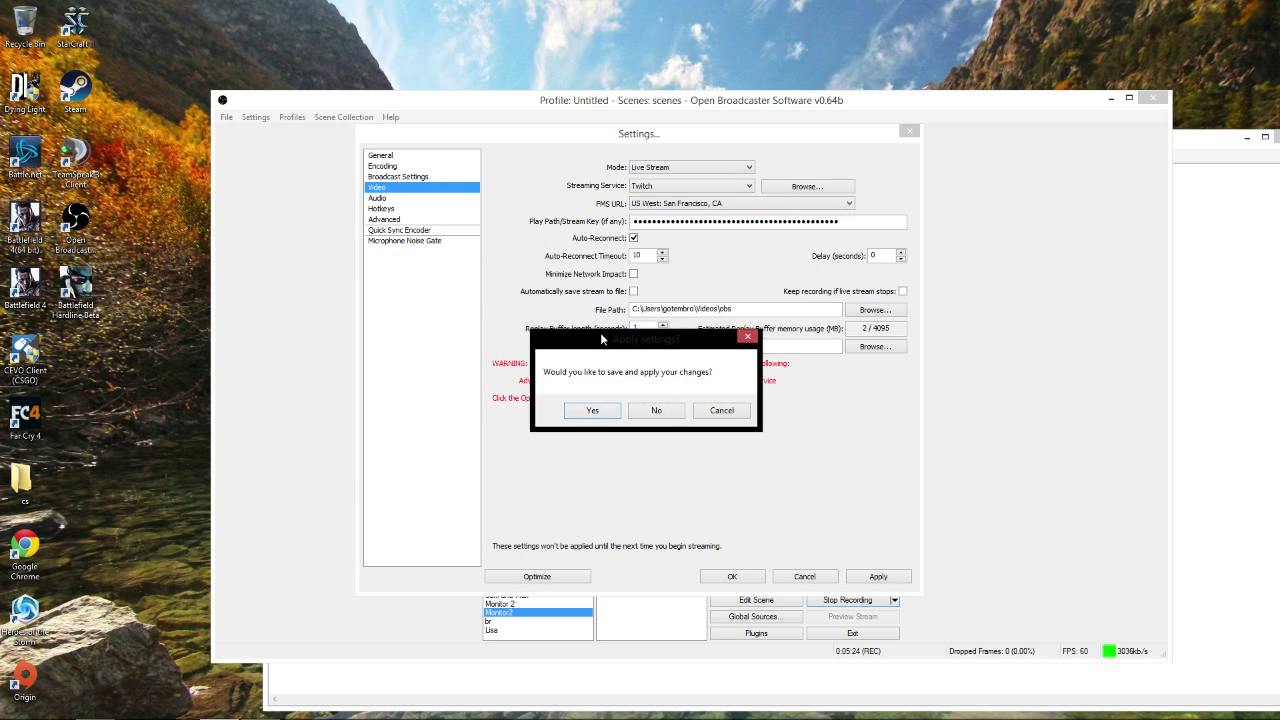
left_click(657, 411)
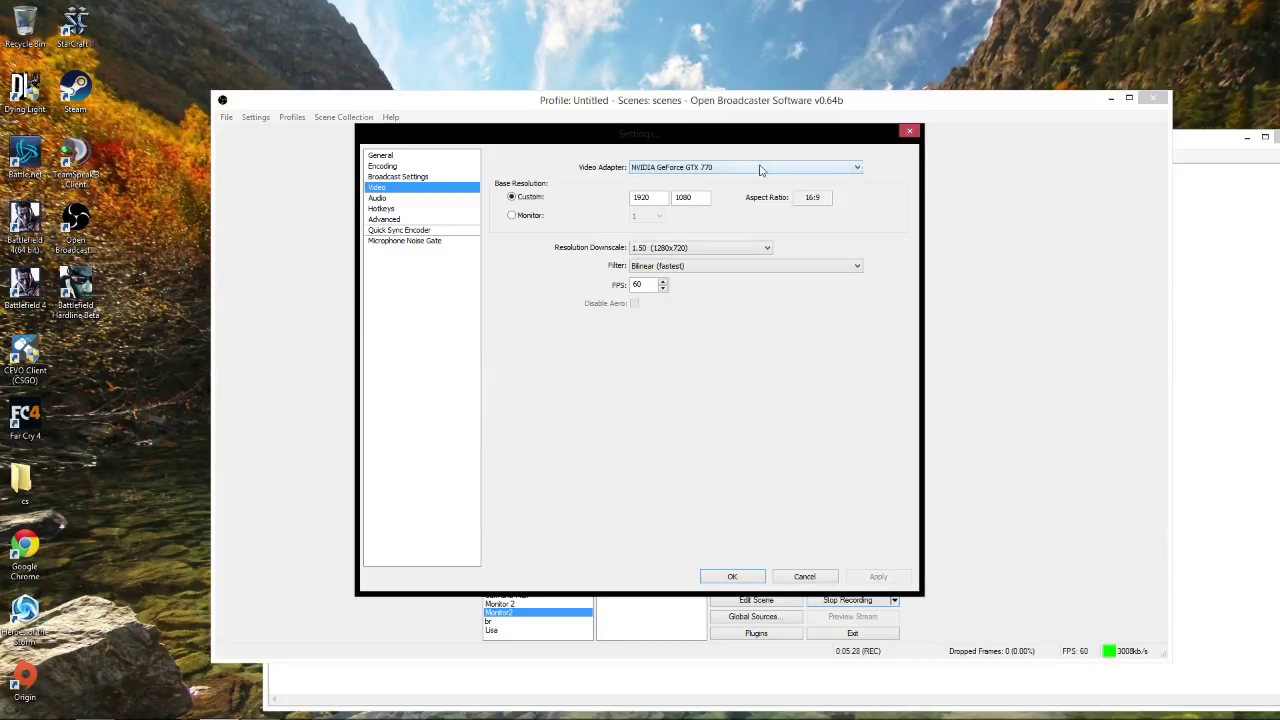
left_click(760, 170)
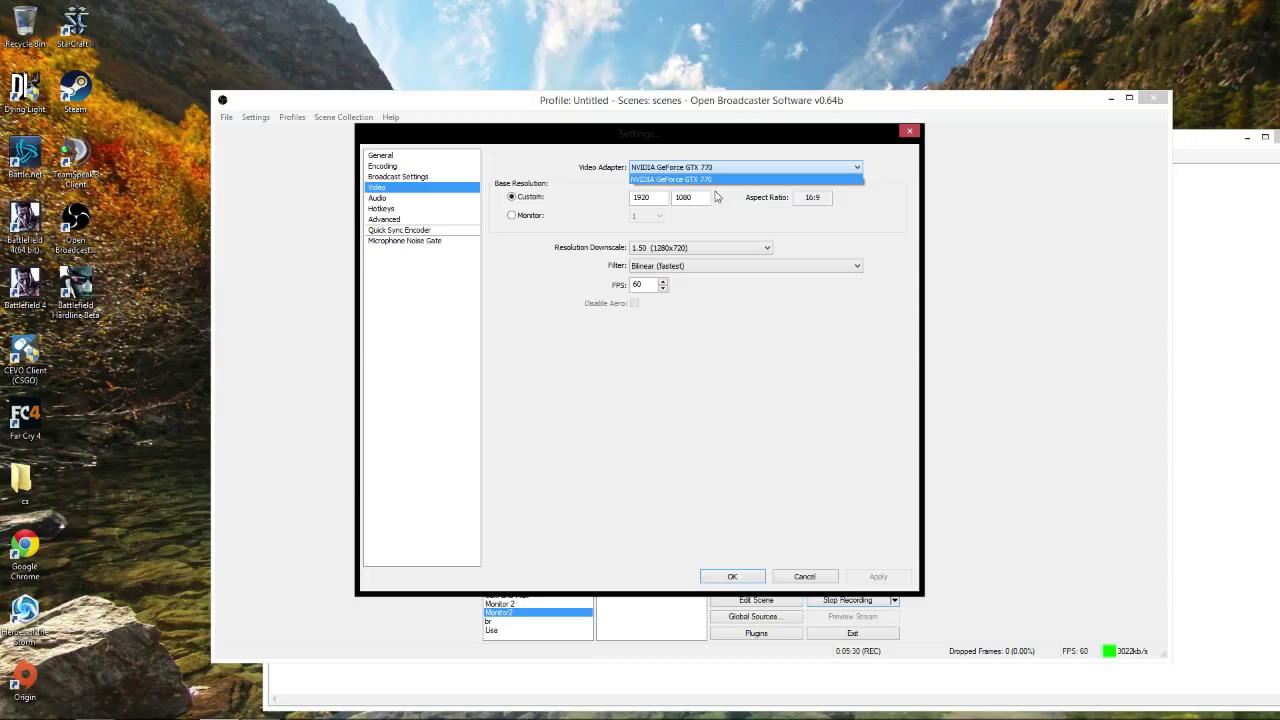
left_click(566, 205)
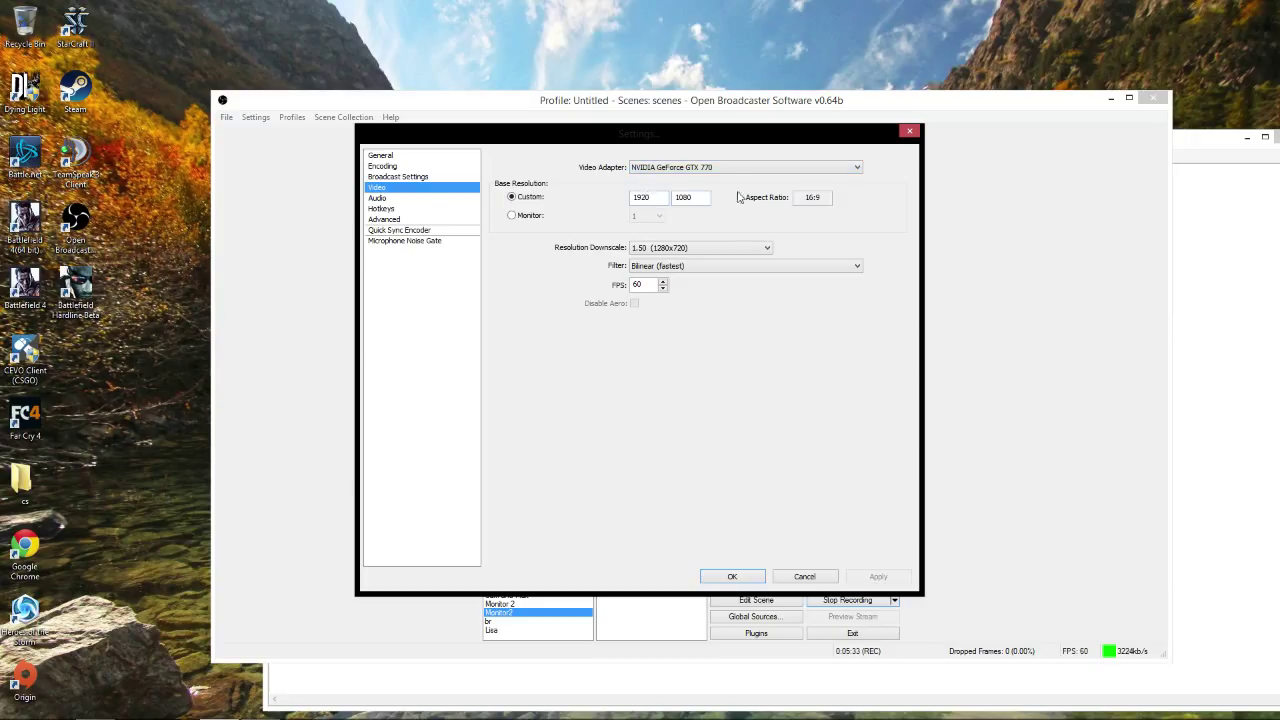
left_click(680, 248)
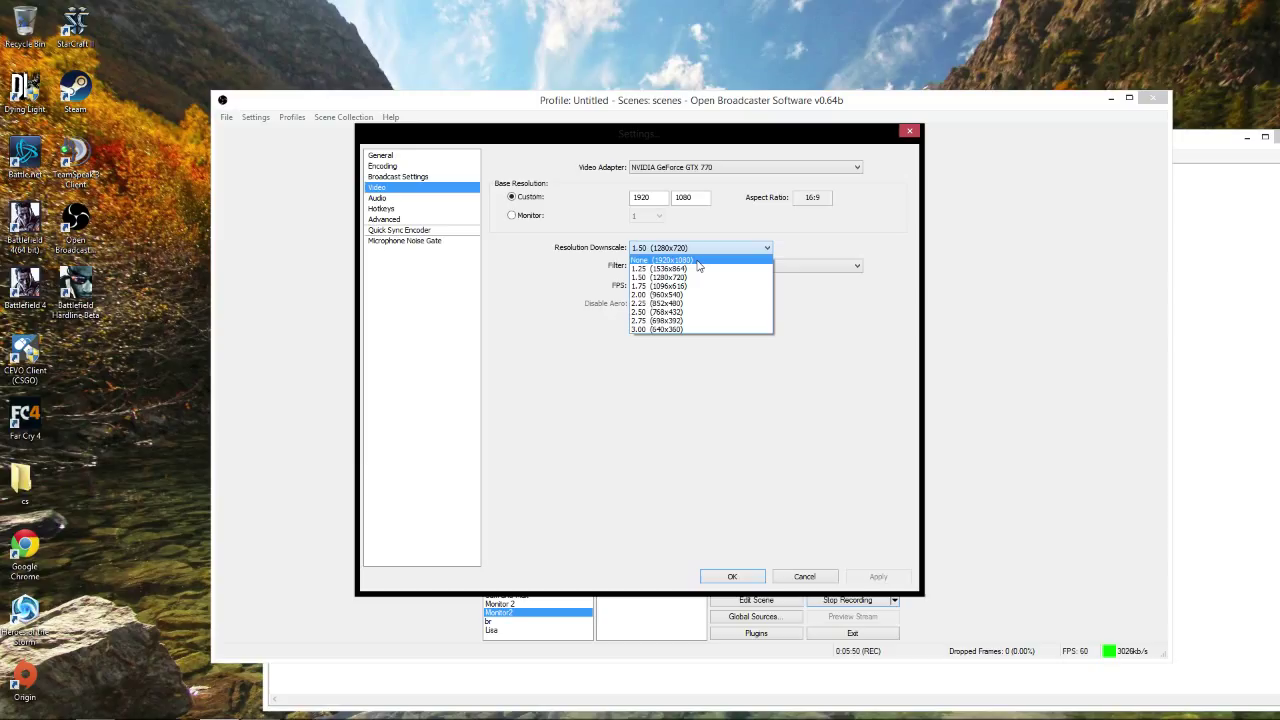
key("Up")
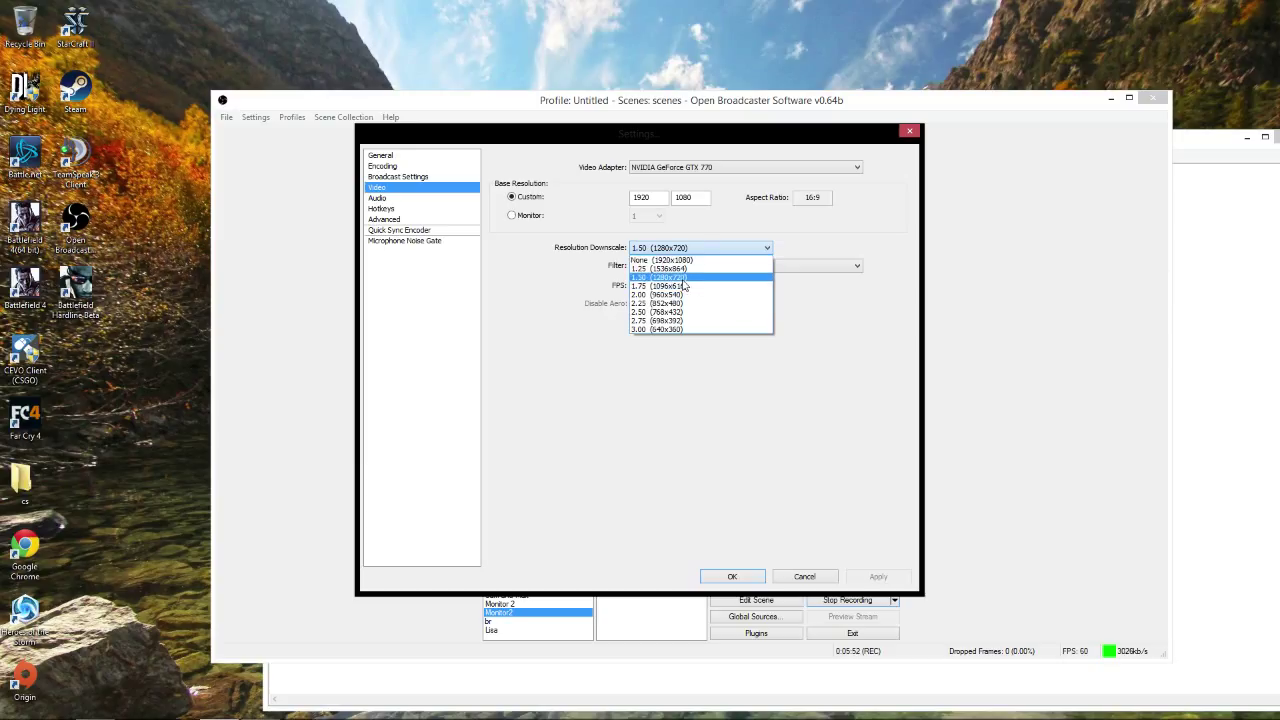
left_click(668, 277)
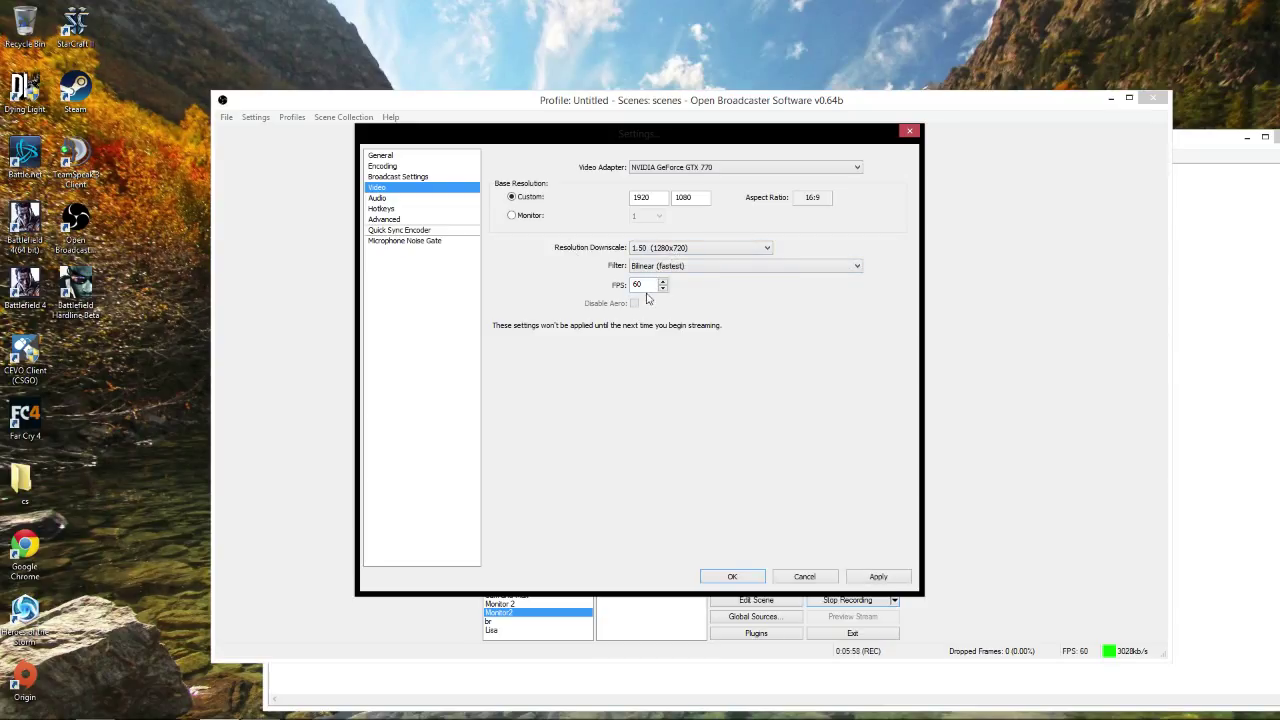
type("30")
Leave both desktop audio and microphone devices on Default.
left_click(389, 199)
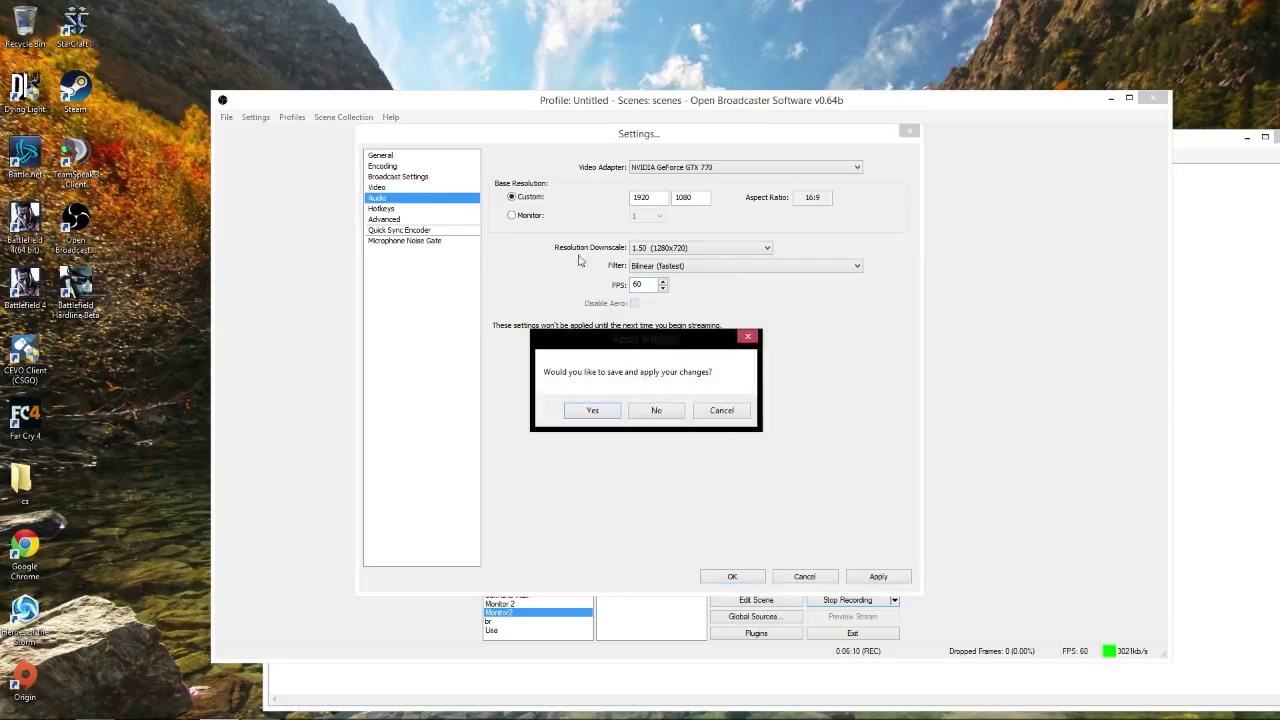
left_click(657, 409)
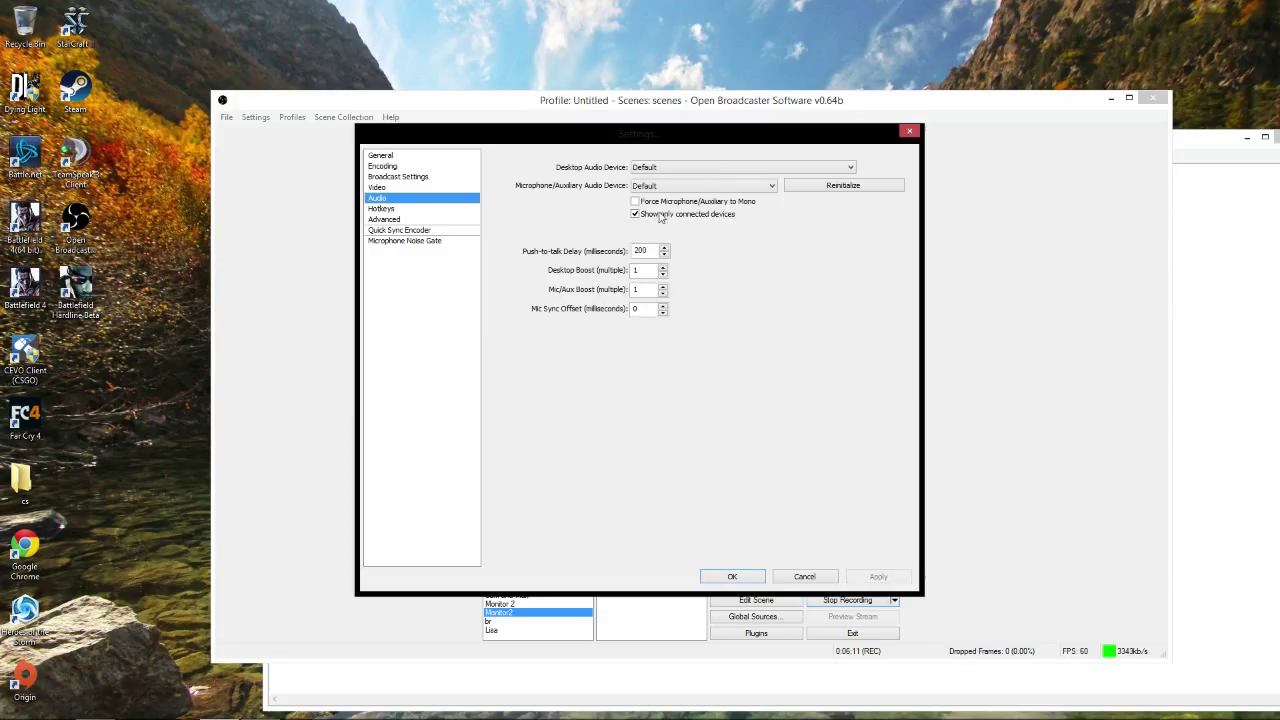
left_click(727, 168)
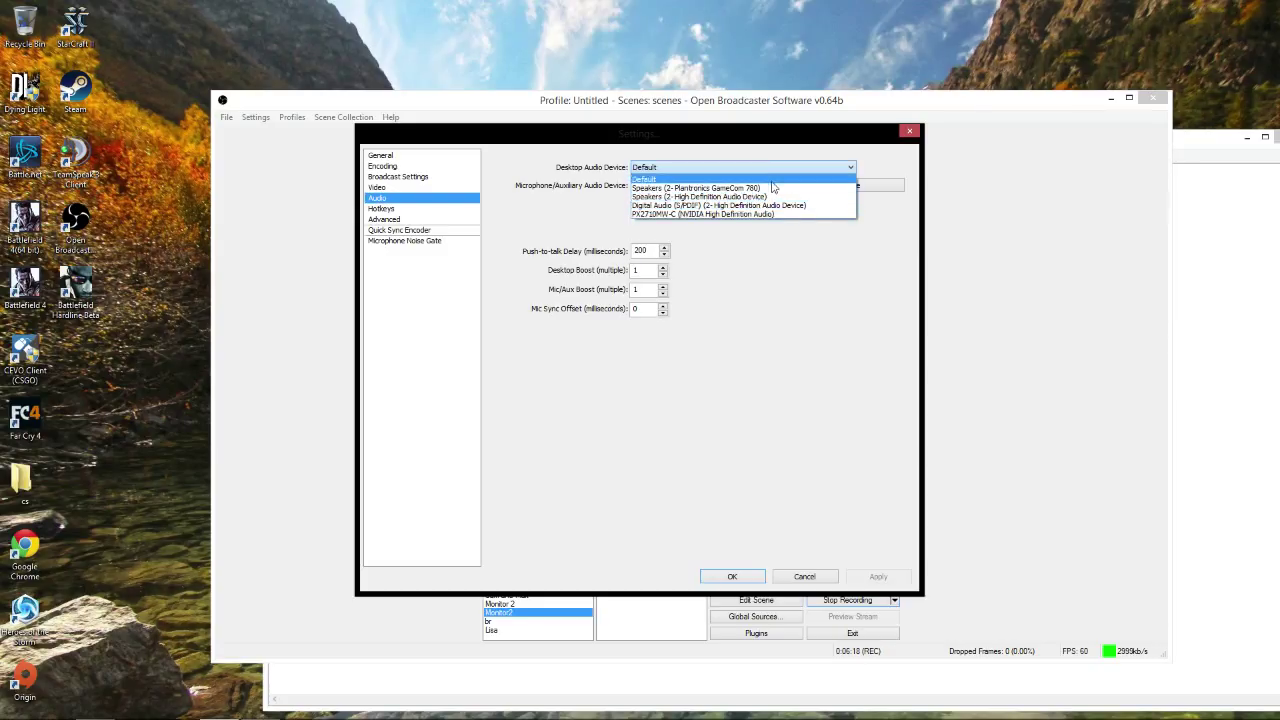
left_click(579, 196)
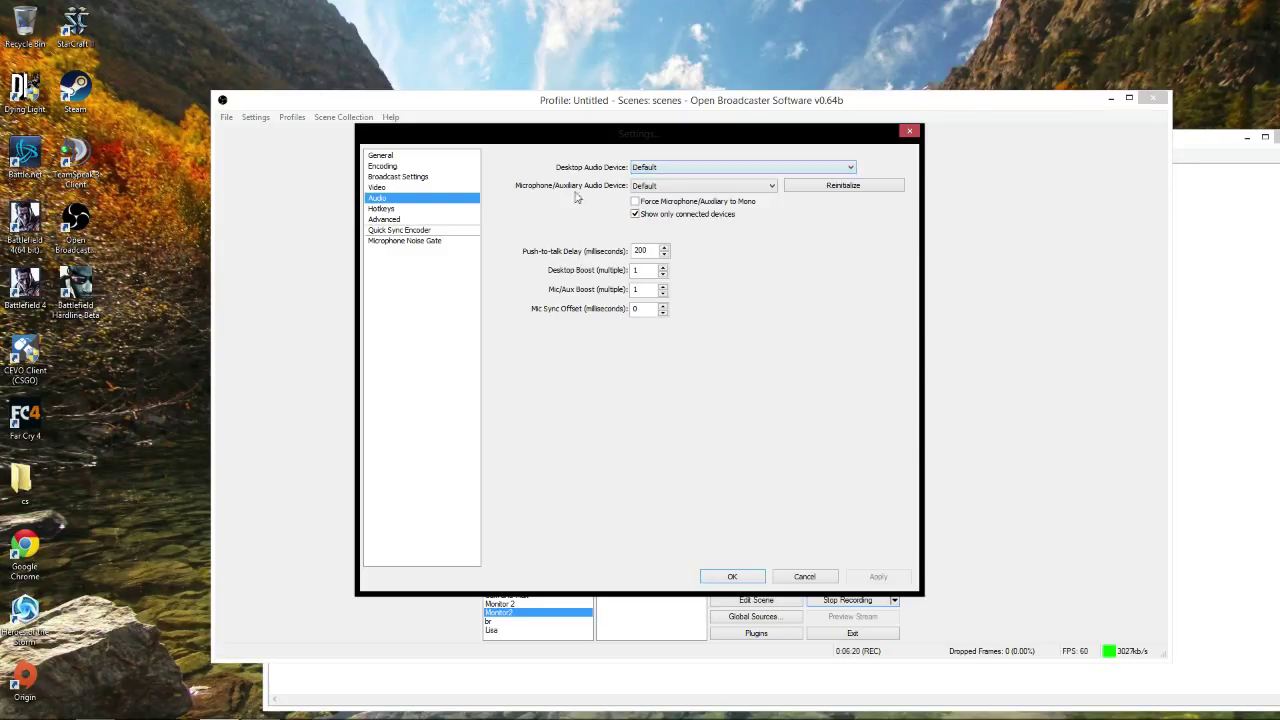
left_click(716, 190)
left_click(553, 221)
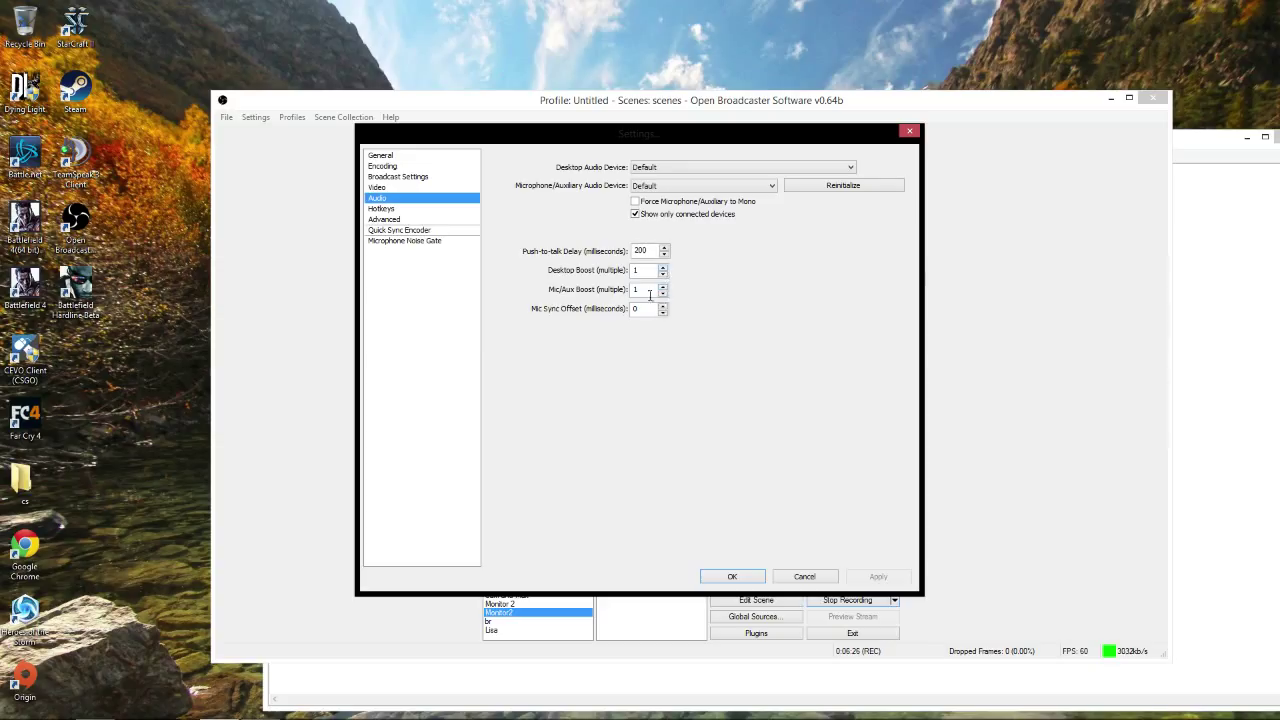
Clear the Push-to-Talk 2 hotkey.
left_click(420, 210)
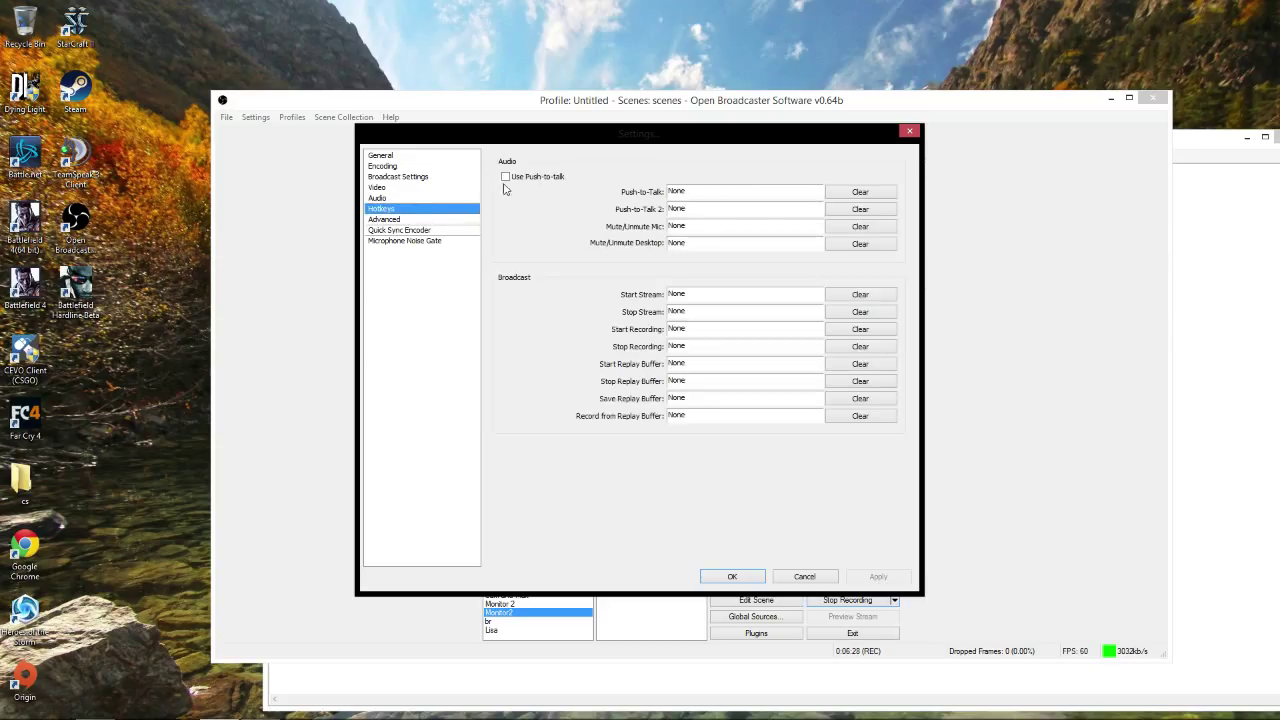
left_click(862, 216)
left_click(416, 220)
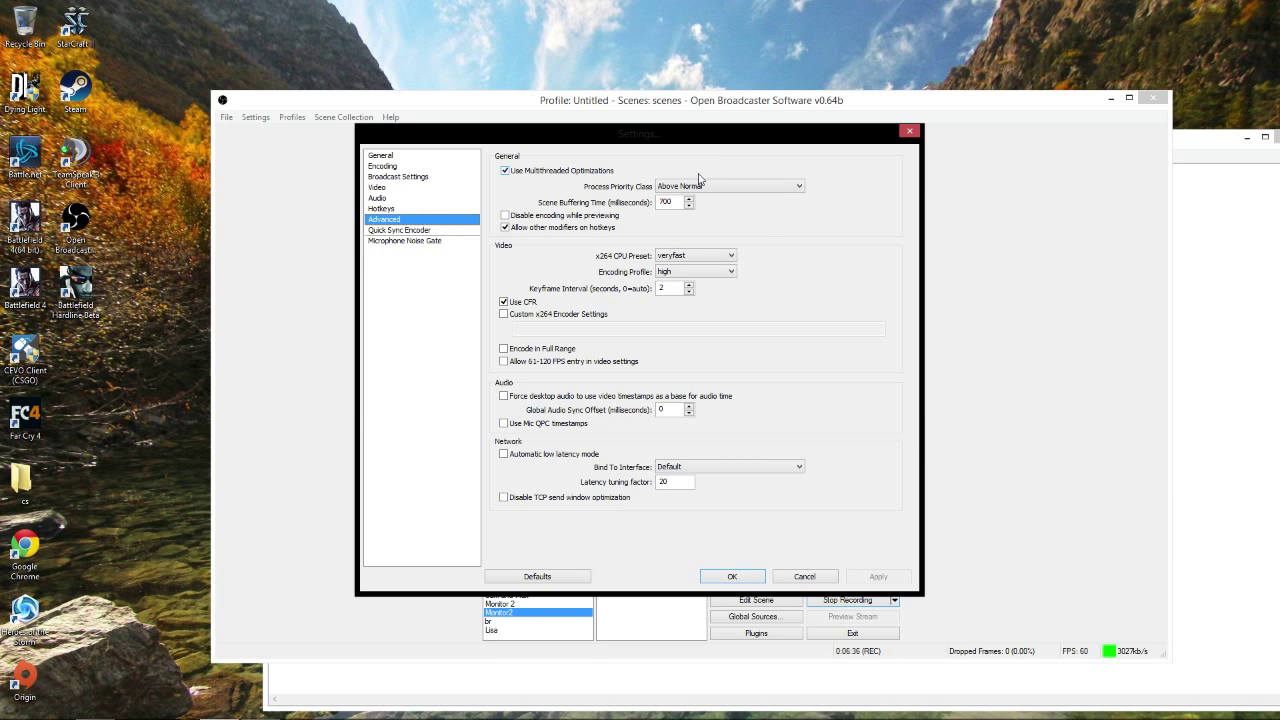
Set process priority to Above Normal, then discard the change when leaving for General.
left_click(738, 188)
left_click(738, 188)
left_click(738, 188)
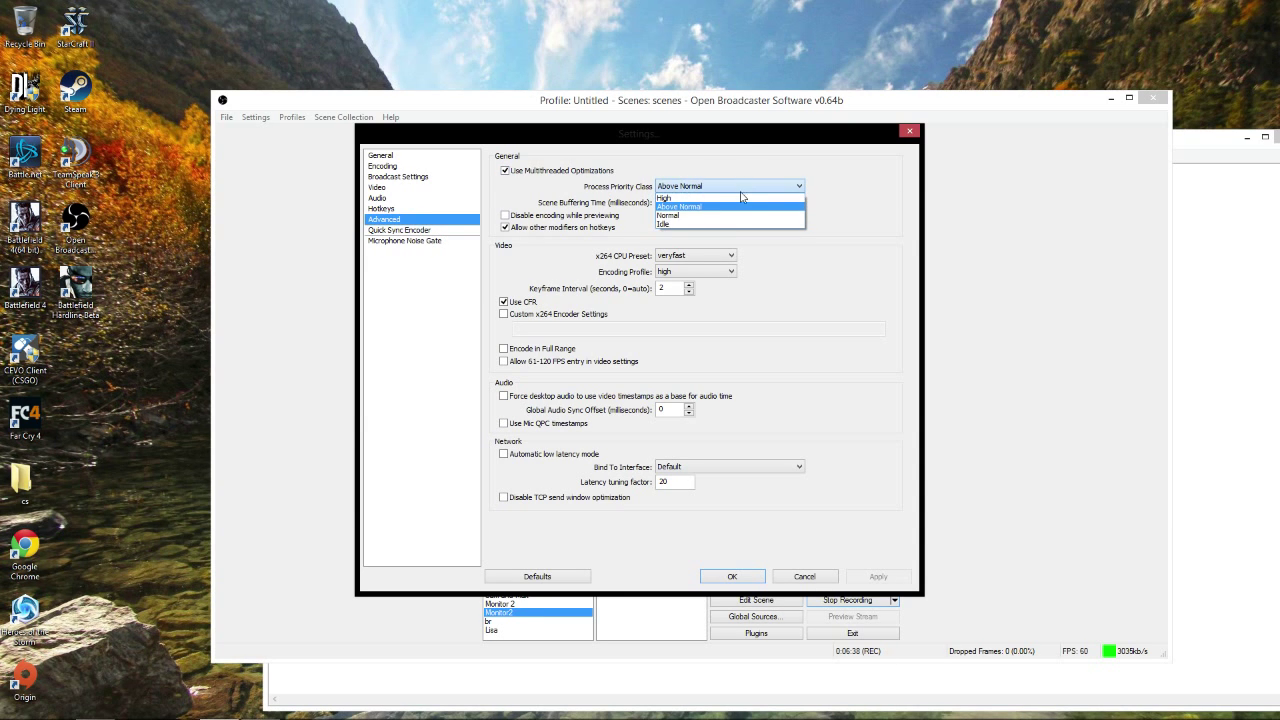
left_click(735, 206)
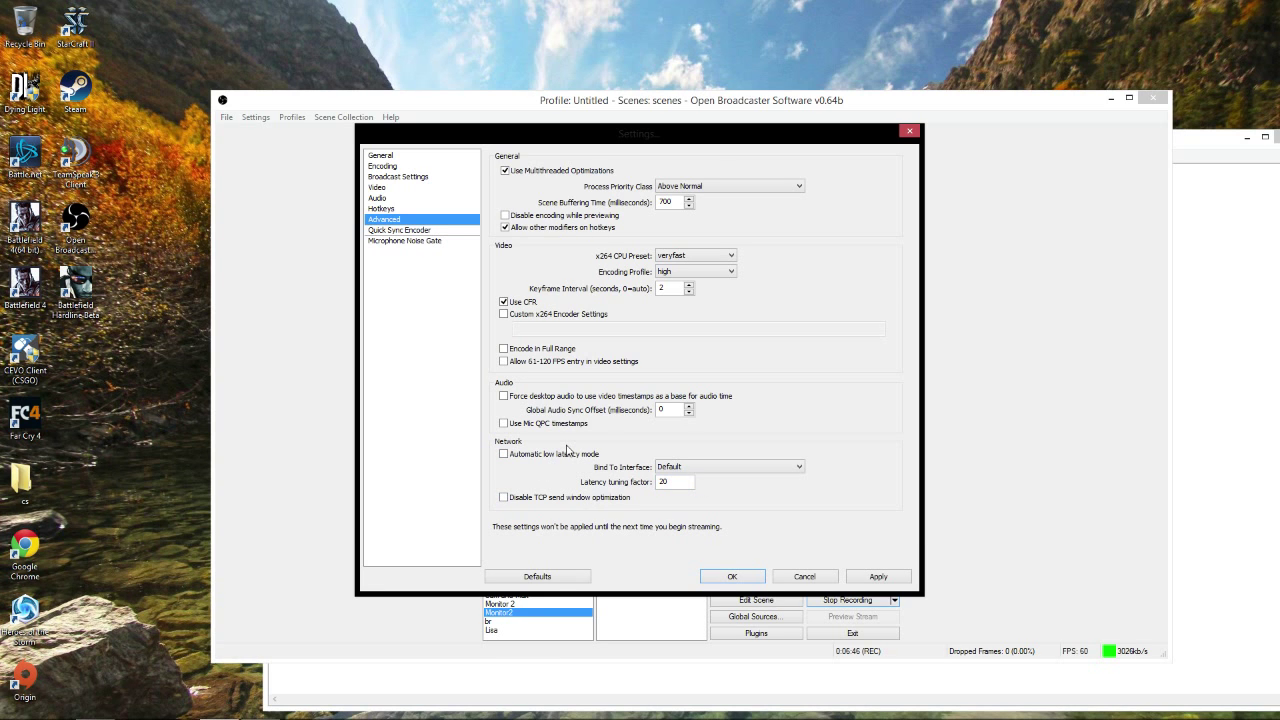
left_click(405, 155)
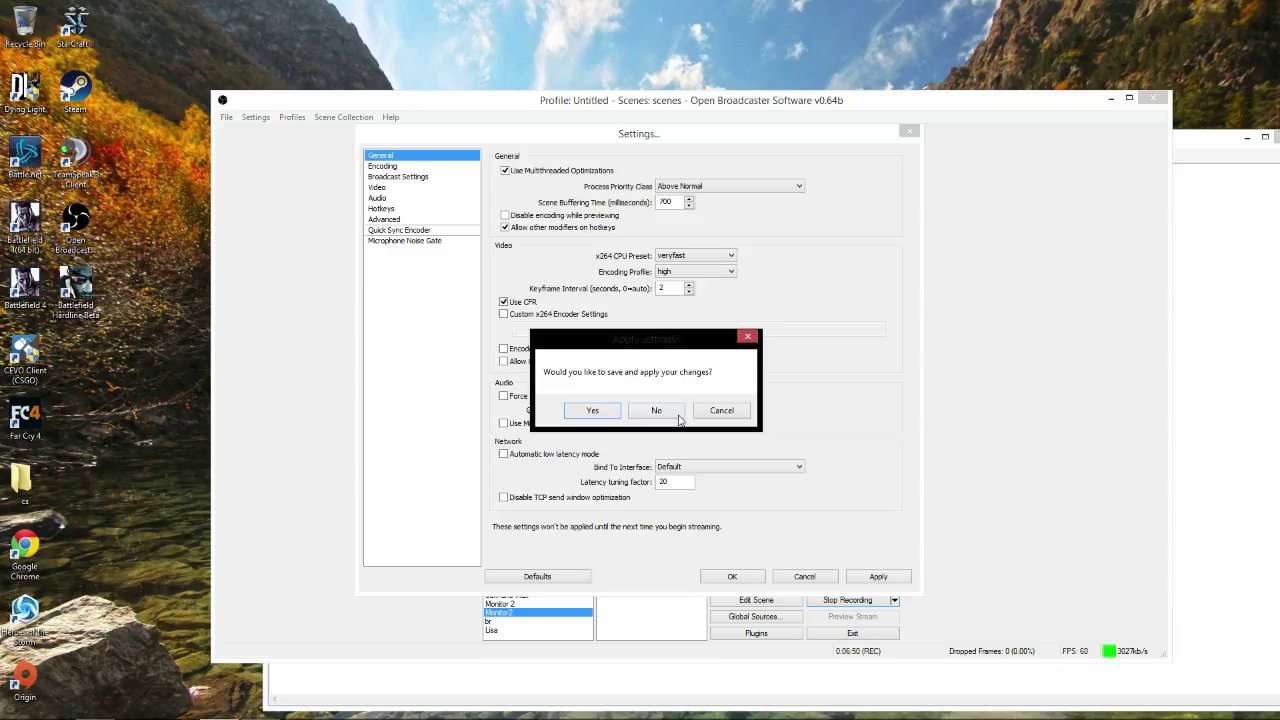
left_click(668, 412)
Go through Encoding and Broadcast Settings to the Microphone Noise Gate page.
left_click(378, 167)
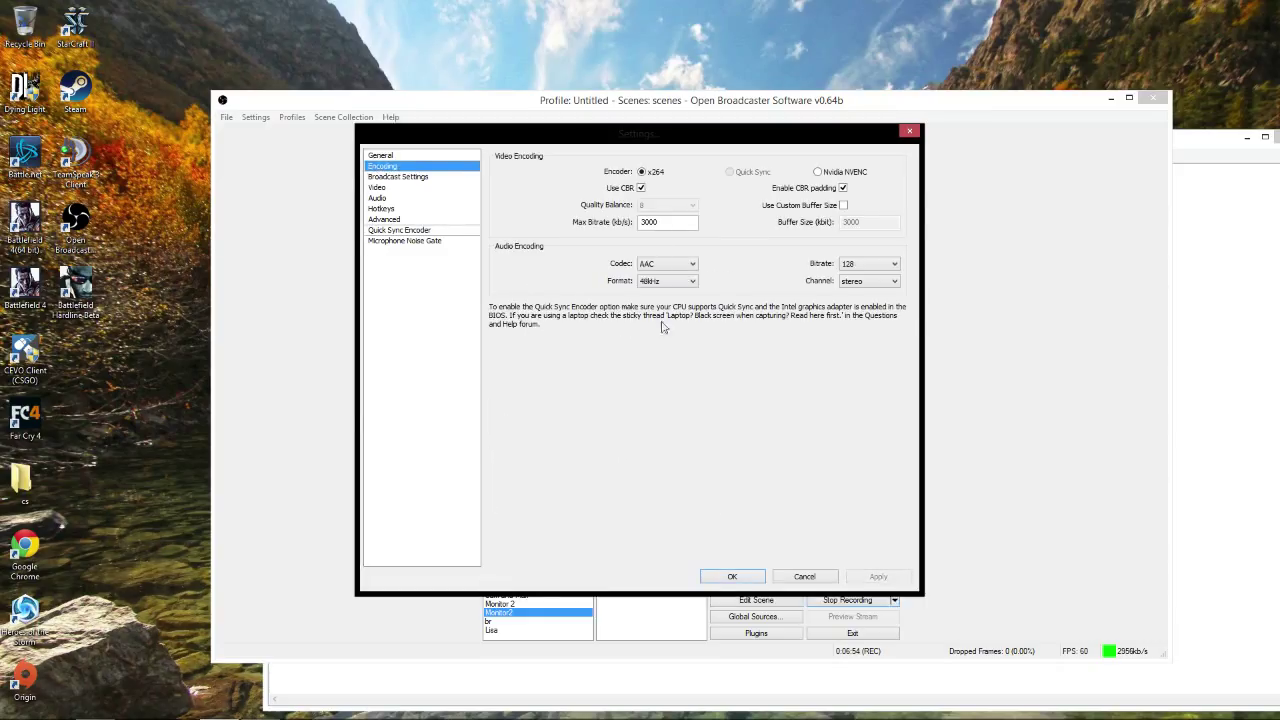
left_click(398, 178)
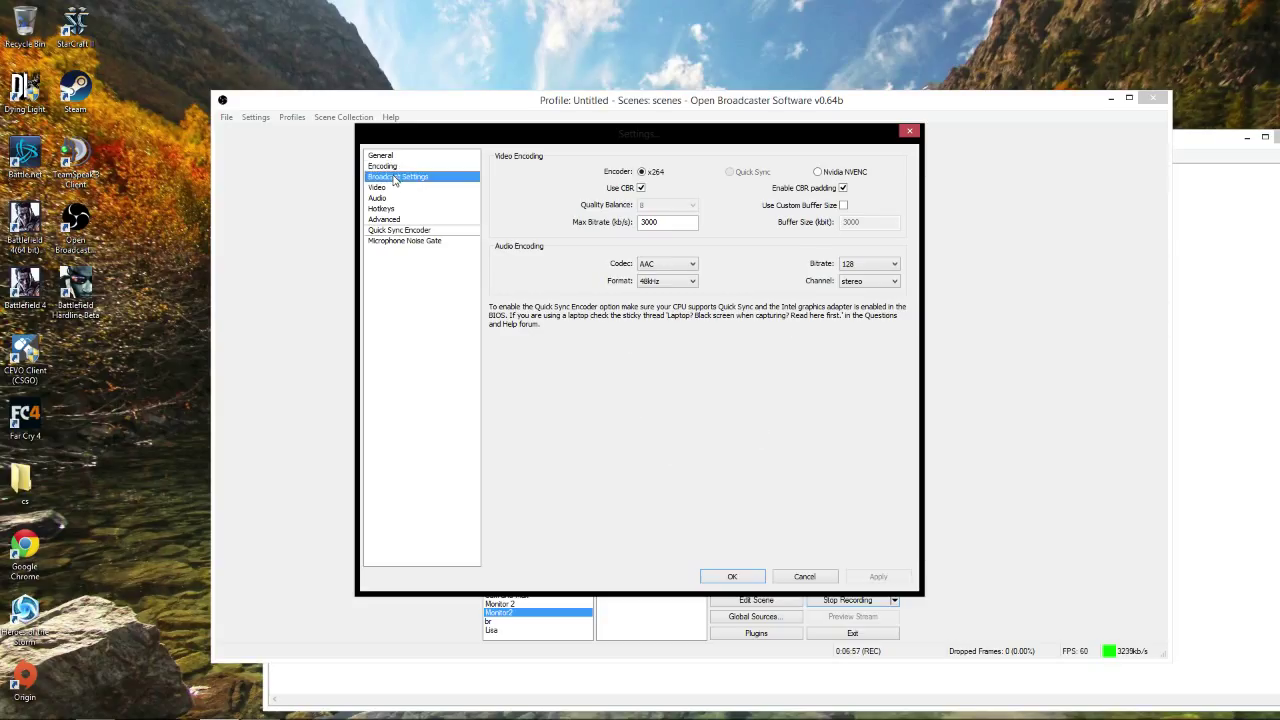
left_click(428, 242)
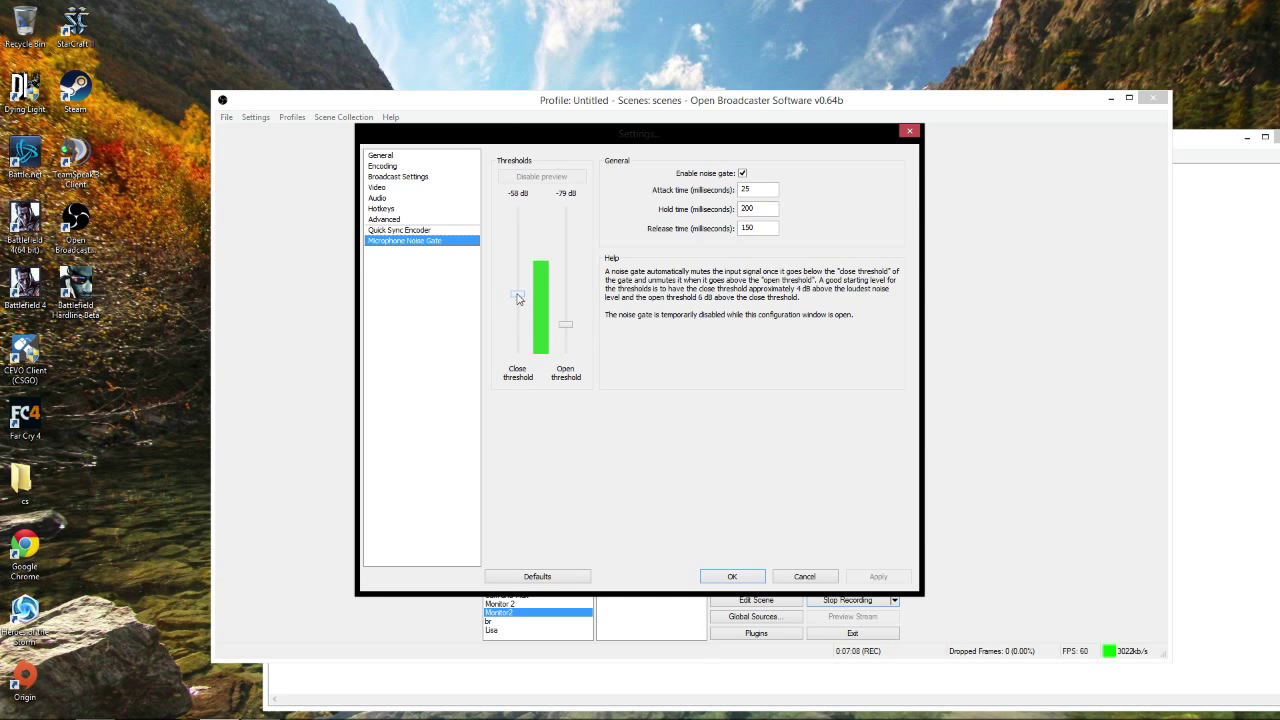
Raise the close threshold to -49 dB and open threshold to -55 dB, then cancel Settings.
mouse_move(517, 297)
left_mouse_down()
mouse_move(518, 275)
mouse_move(521, 347)
mouse_move(524, 283)
left_mouse_up()
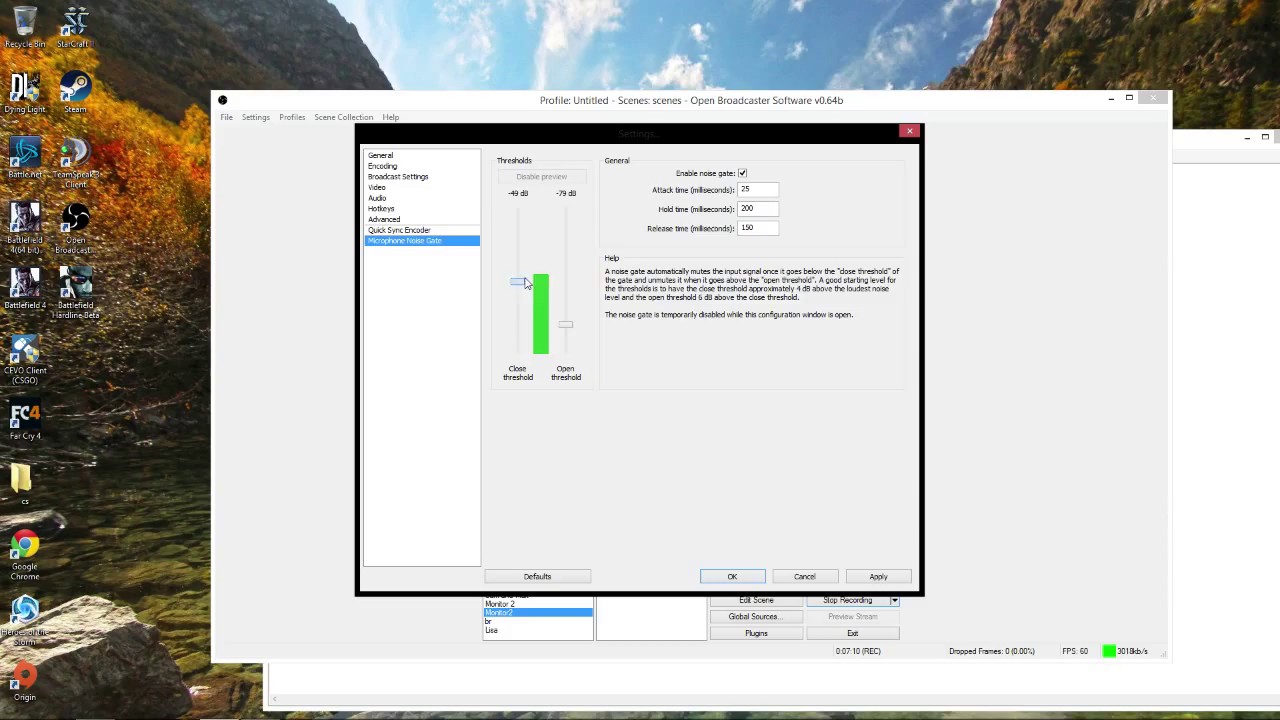
left_click_drag(568, 333, 567, 290)
left_click(822, 577)
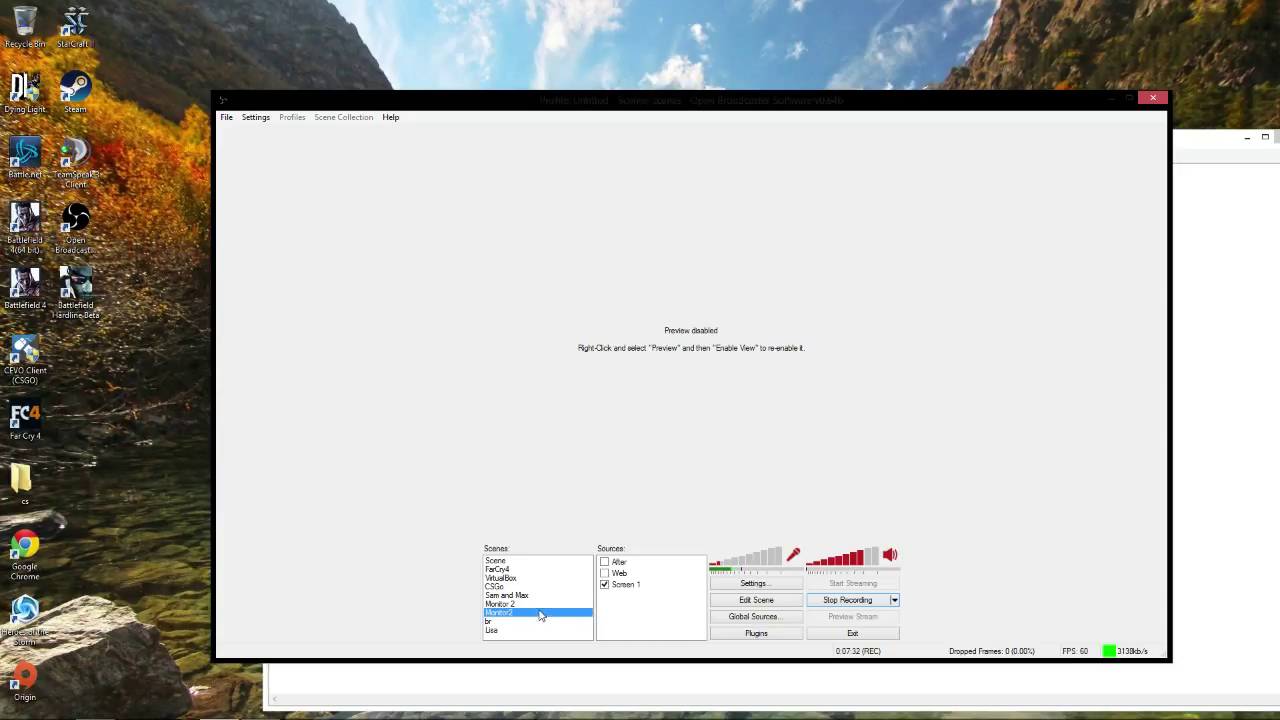
left_click(634, 586)
right_click(637, 608)
mouse_move(705, 616)
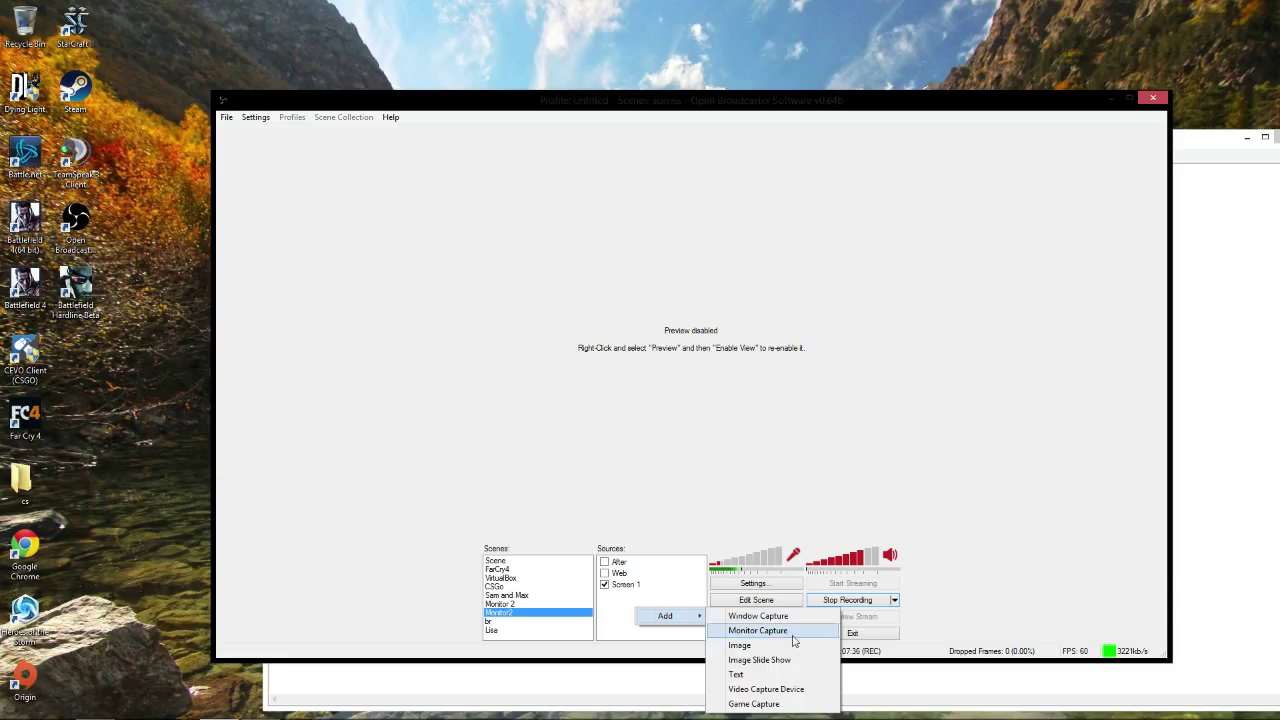
left_click(757, 630)
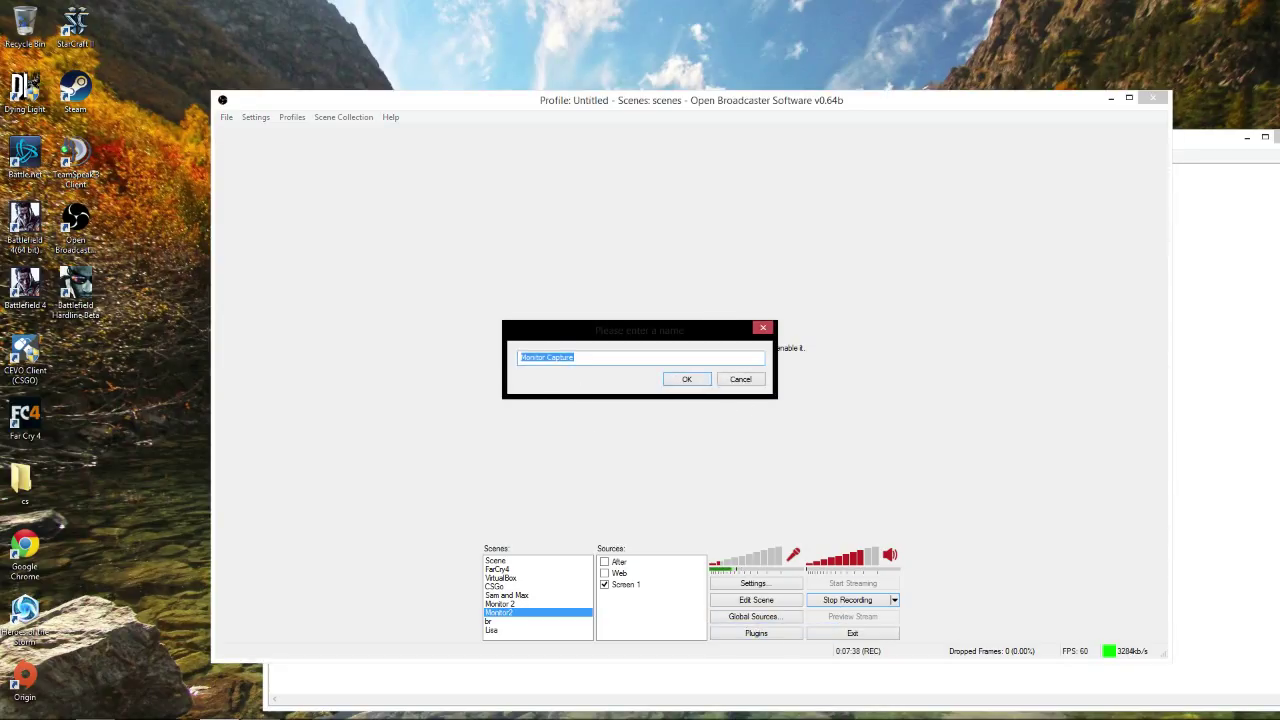
type("Screen1")
key("Return")
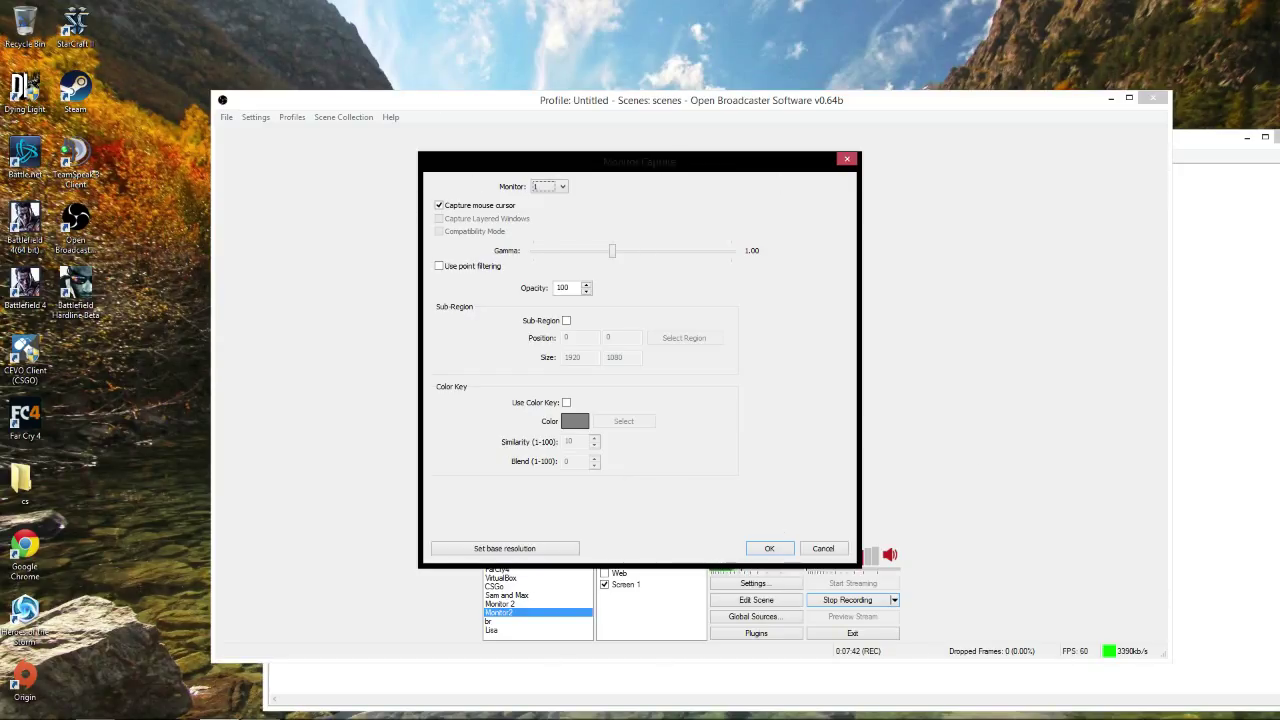
left_click(821, 549)
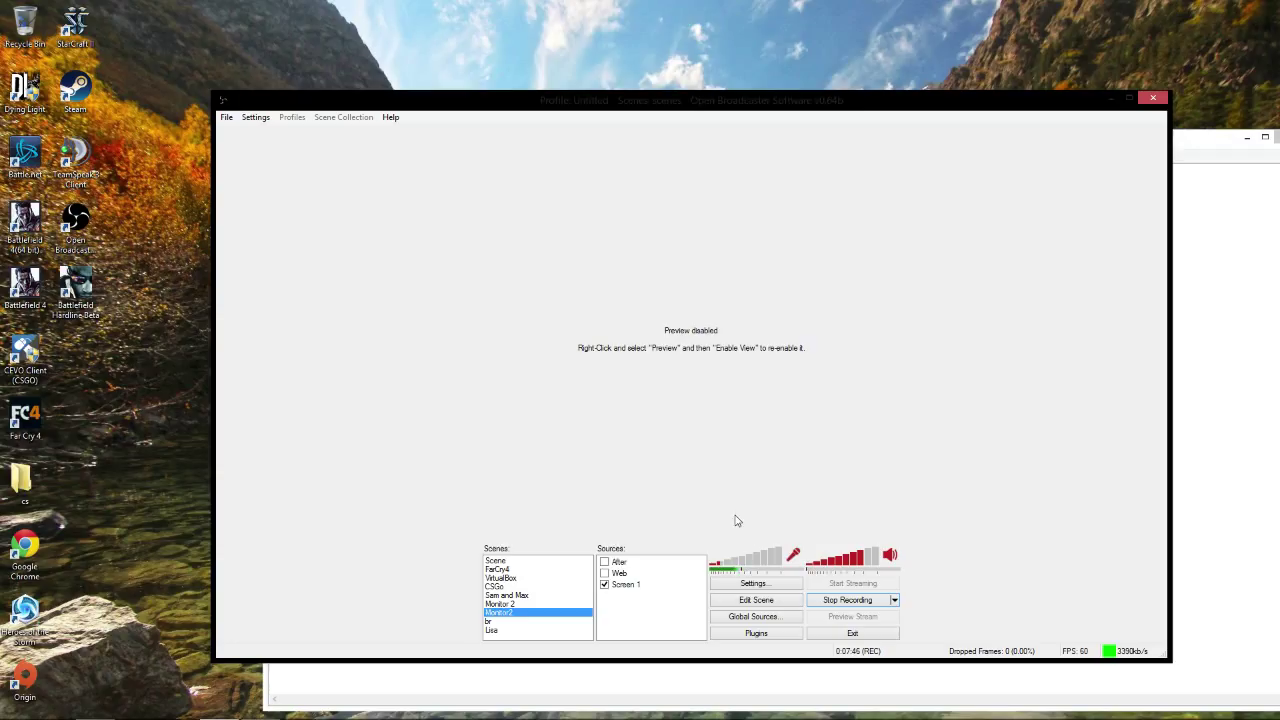
Dismiss the add-source menu and launch Heroes of the Storm from its desktop shortcut.
right_click(640, 621)
mouse_move(700, 623)
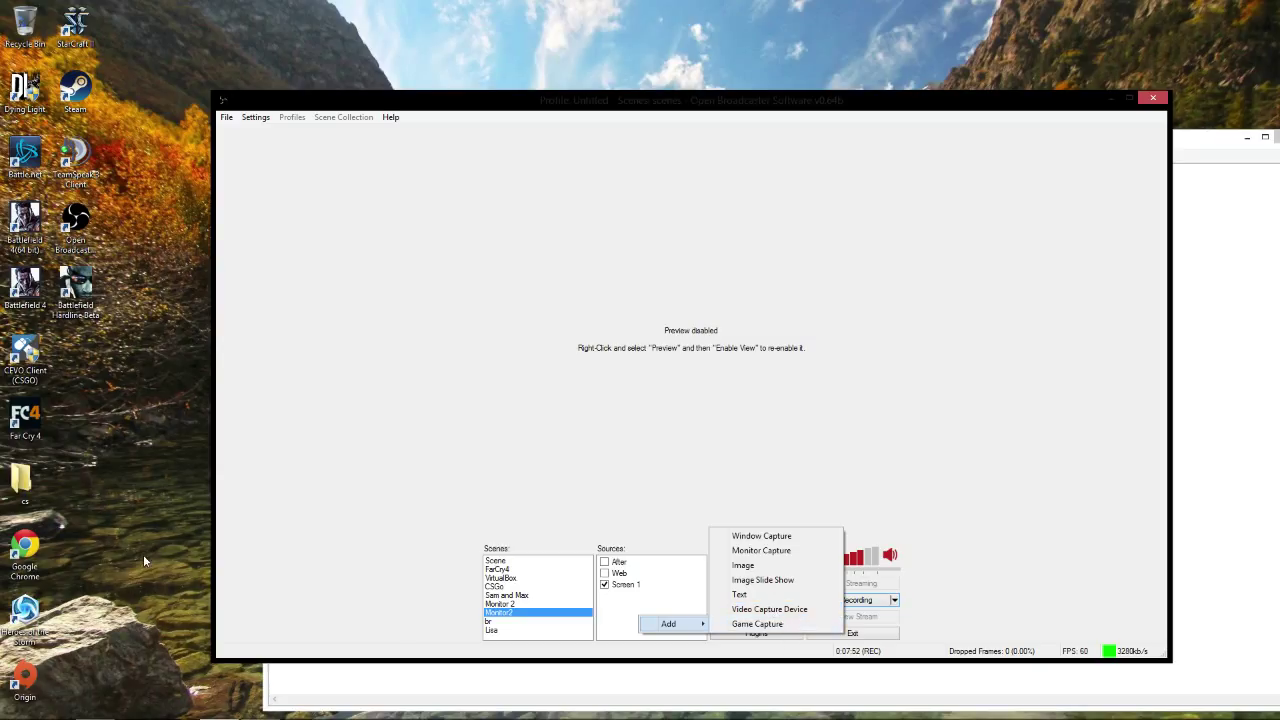
key("Escape")
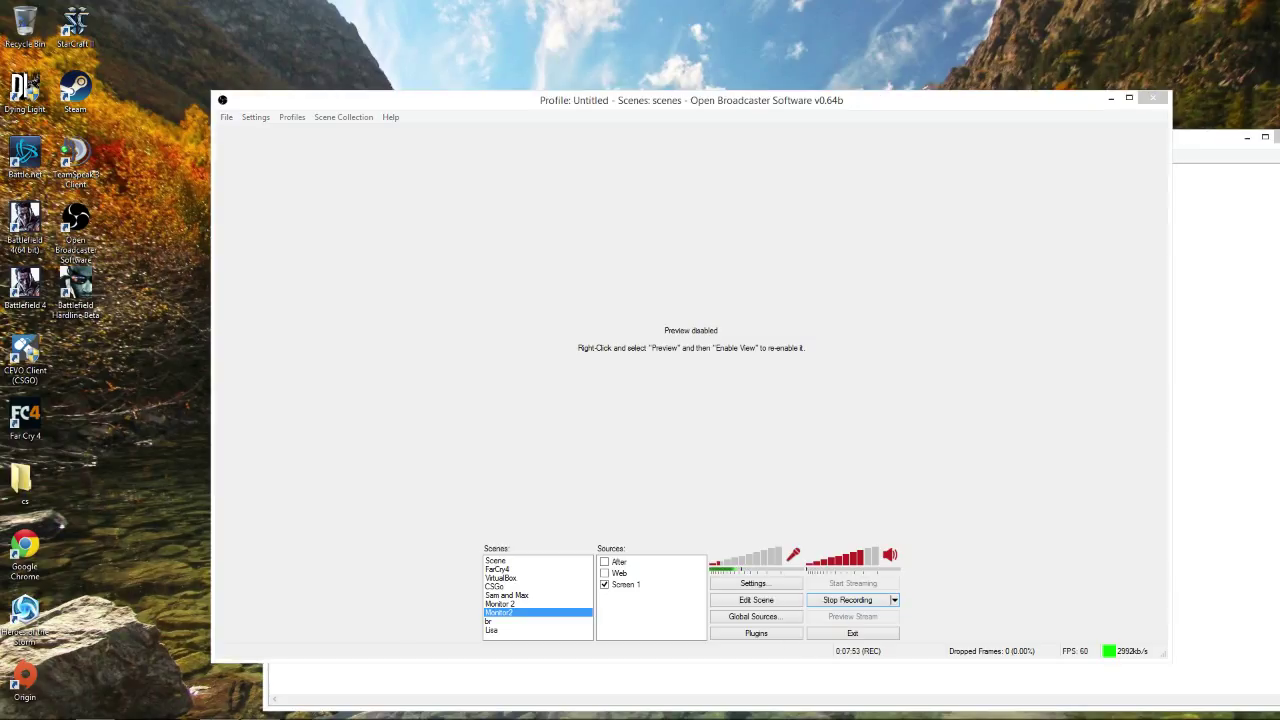
left_click(30, 615)
double_click(25, 612)
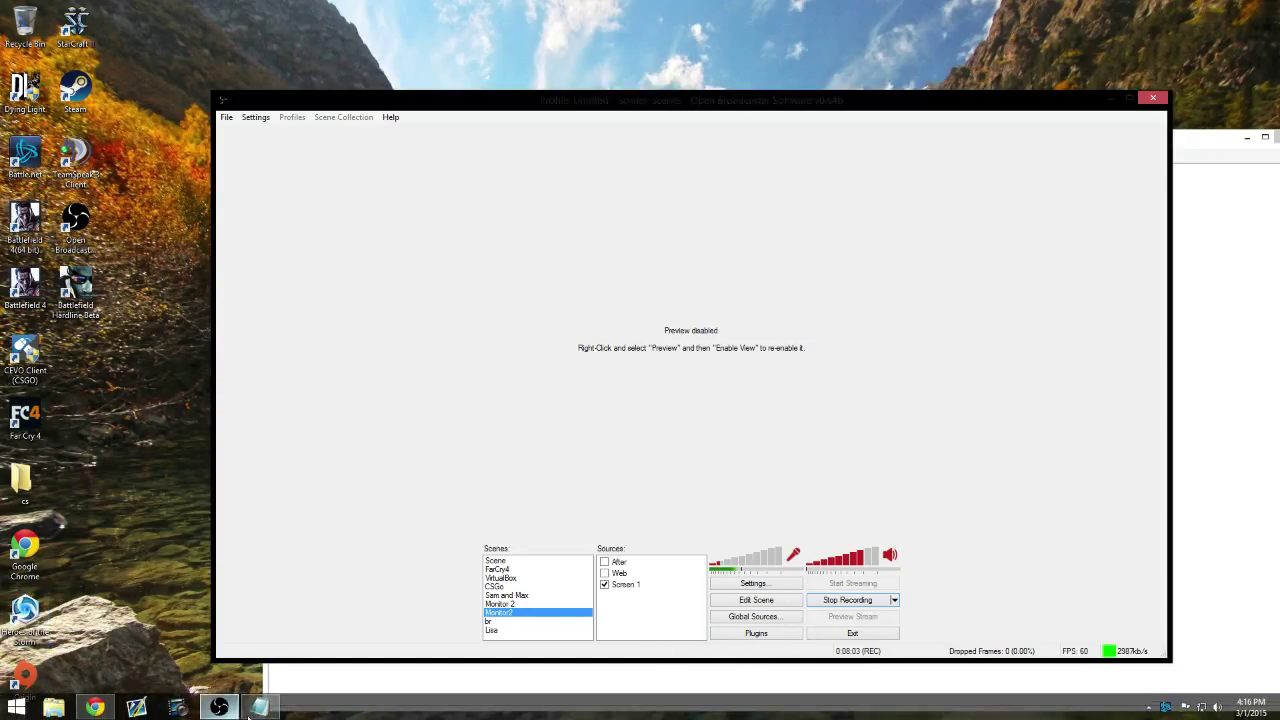
Add a Game Capture source named 'Heroes'.
right_click(662, 601)
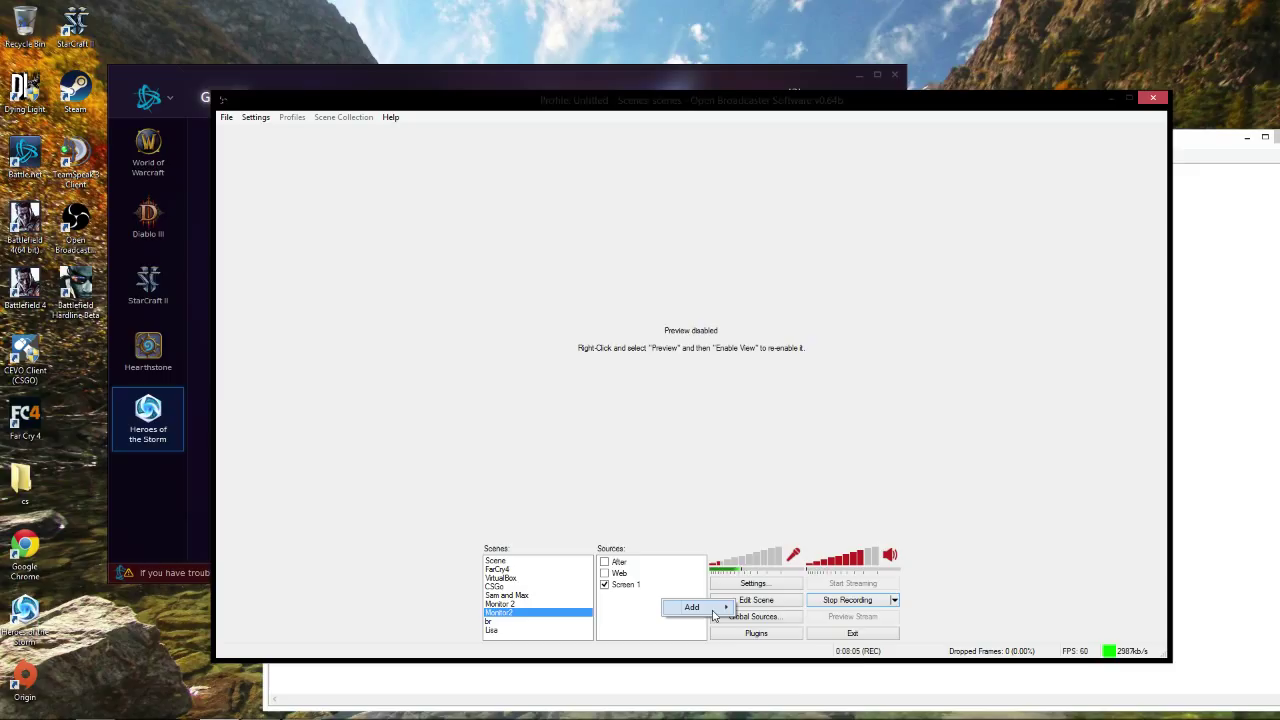
mouse_move(700, 607)
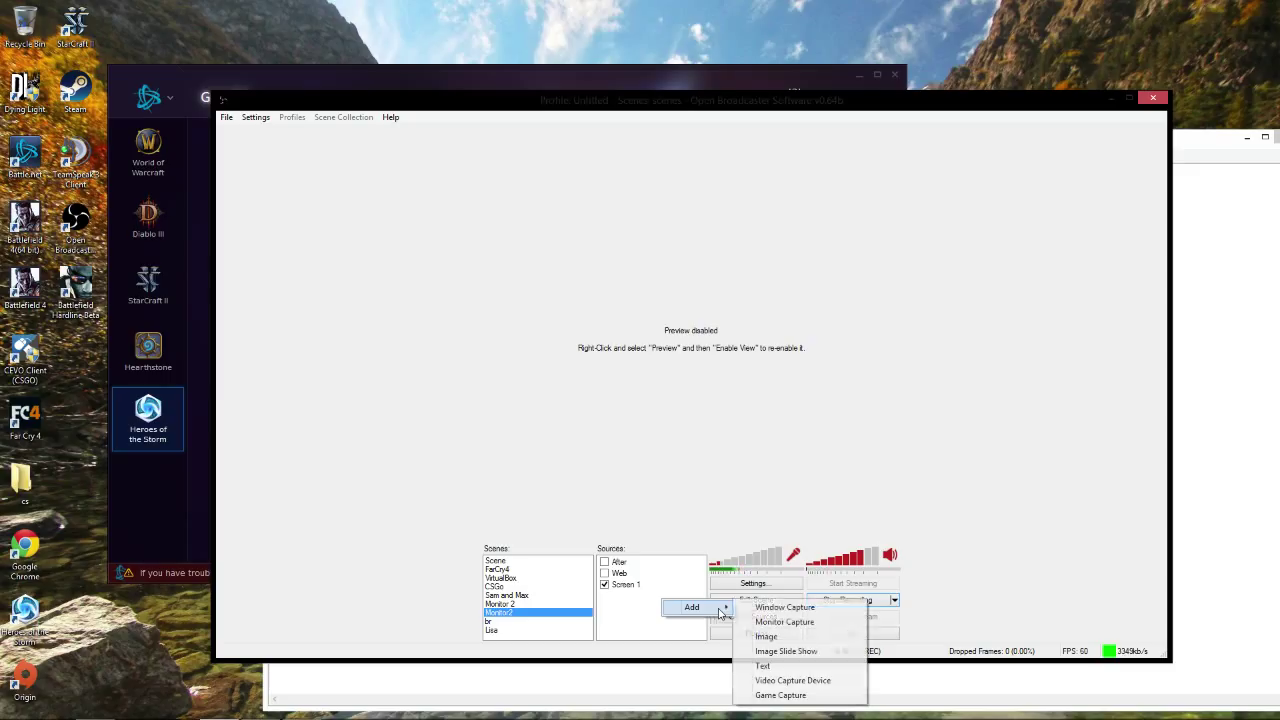
left_click(782, 695)
type("He")
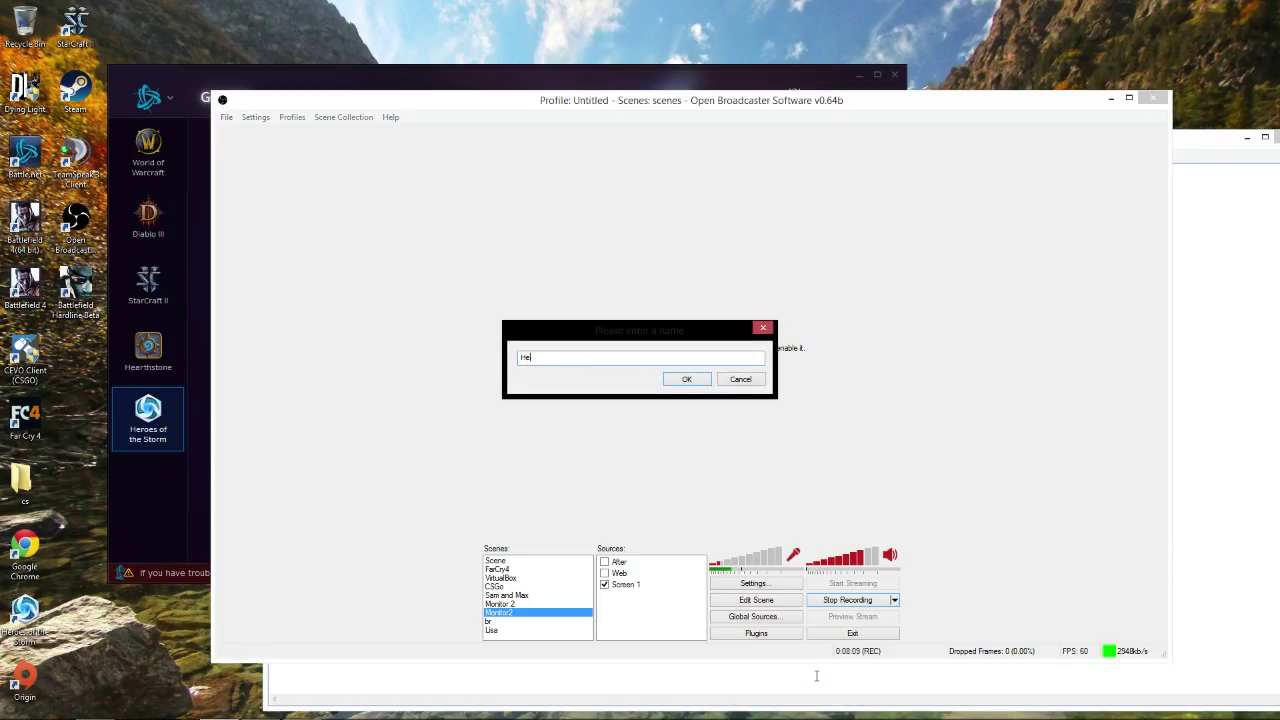
type("roes")
key("Return")
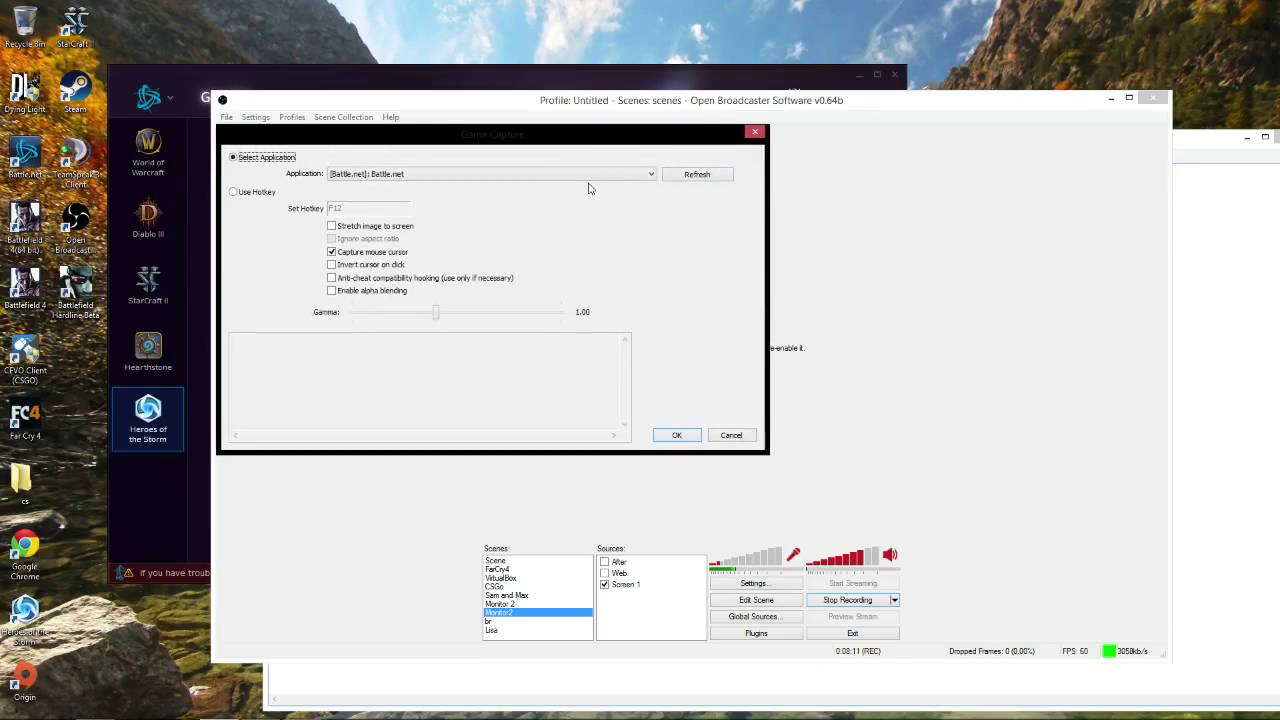
Point the capture at Battle.net and start Heroes of the Storm from the launcher.
left_click(588, 178)
left_click(575, 189)
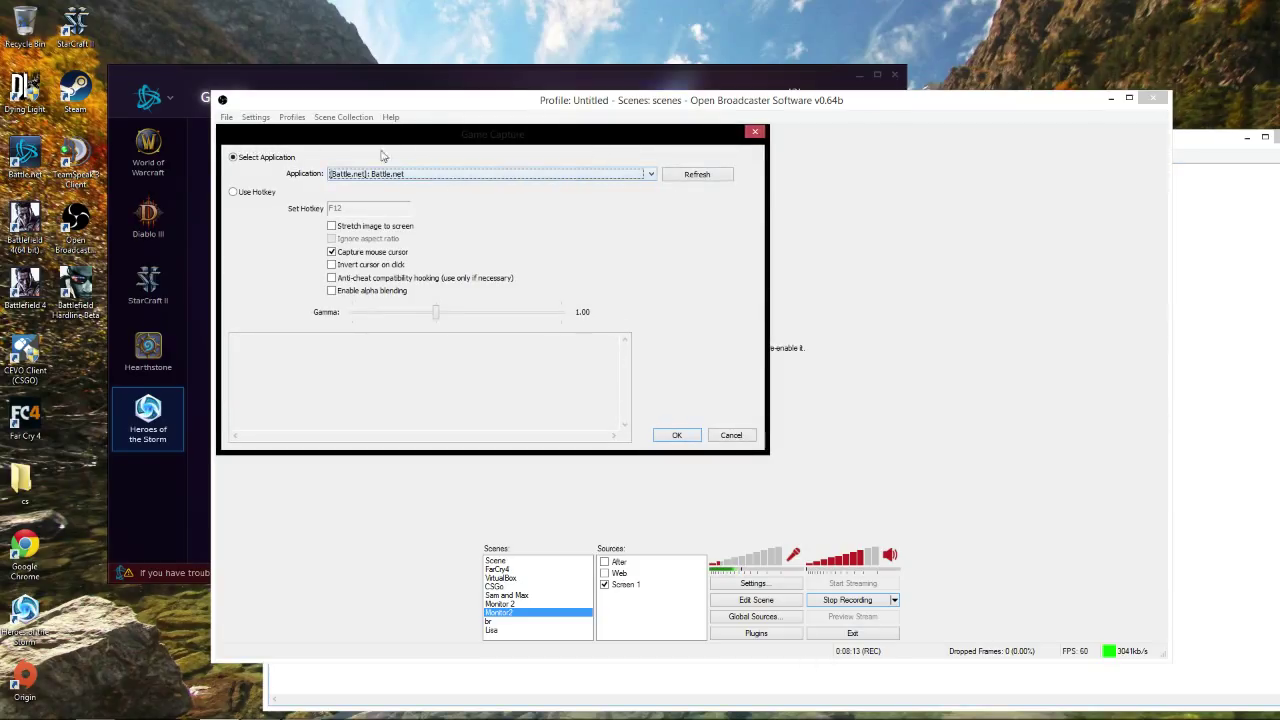
left_click(481, 80)
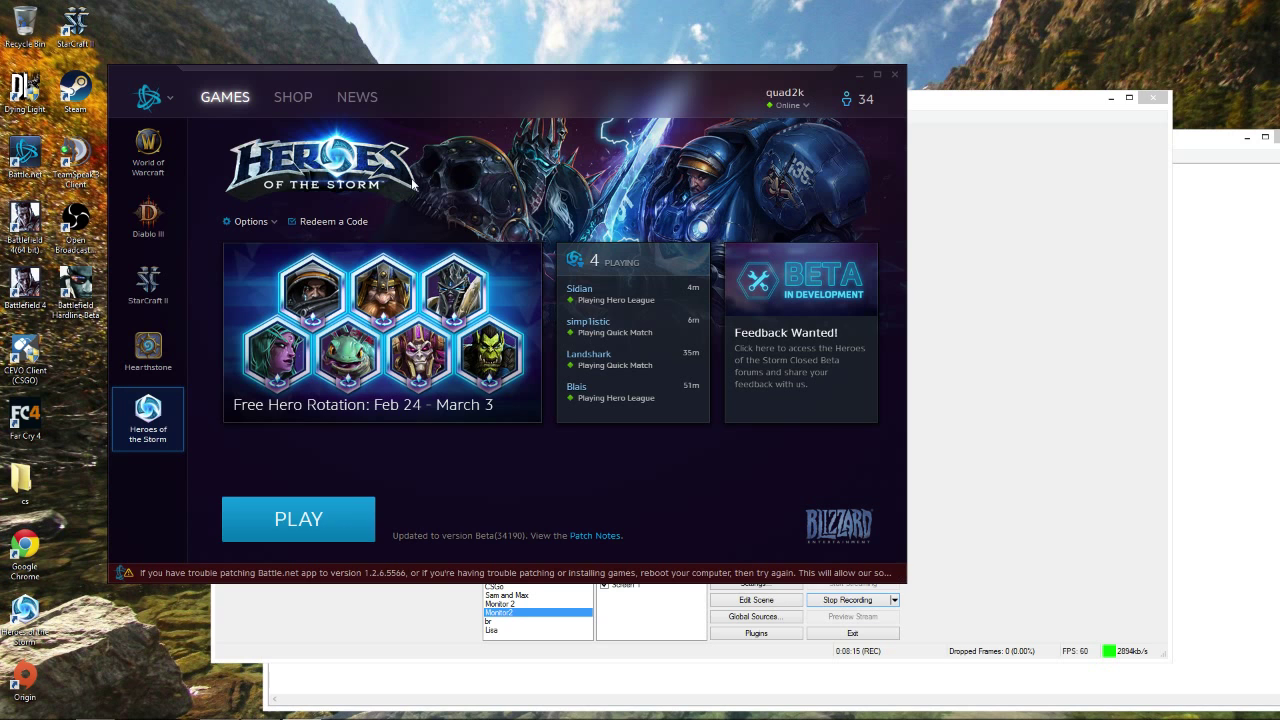
left_click(314, 520)
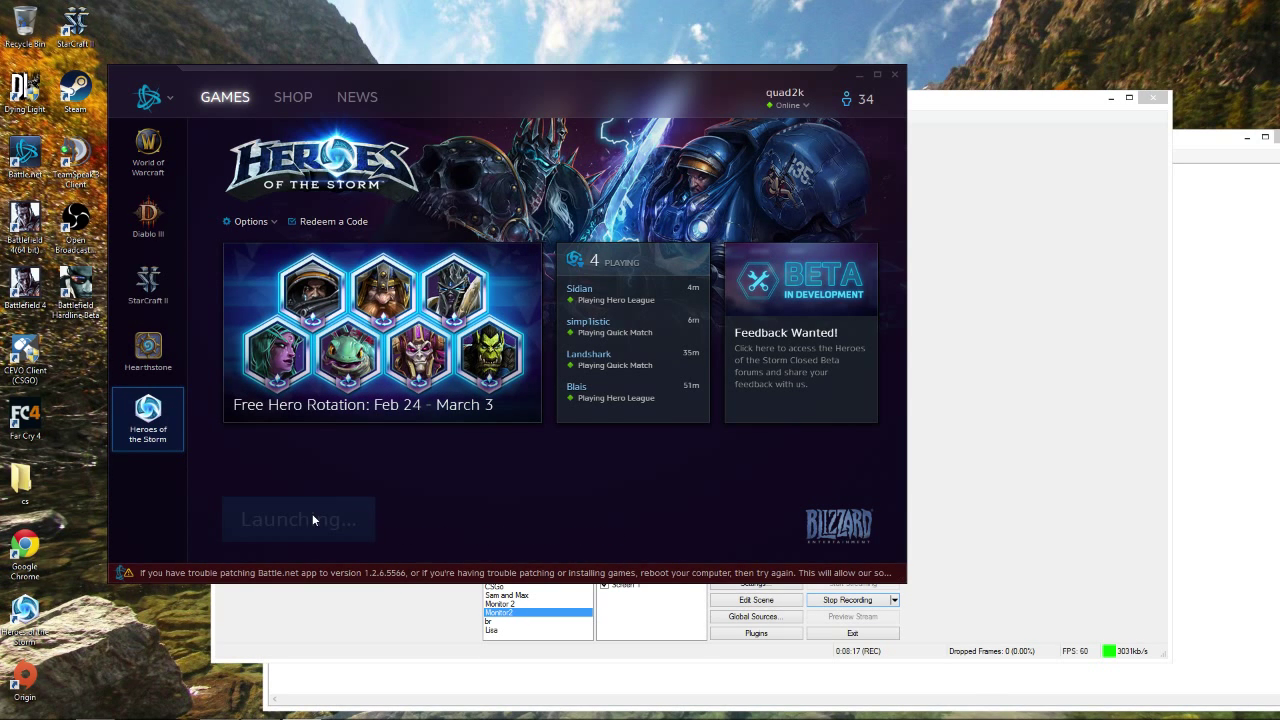
left_click(990, 110)
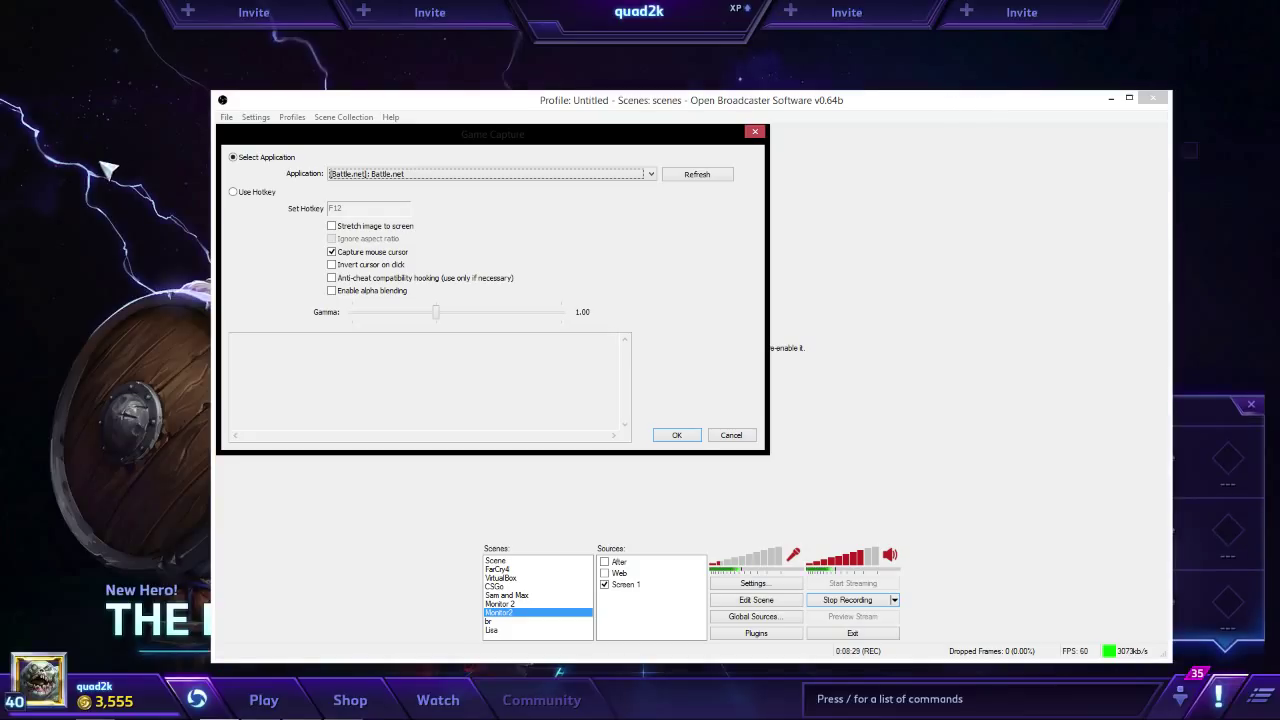
Refresh the application list, capture HeroesOfTheStorm_x64, and confirm the settings.
left_click(722, 175)
left_click(619, 178)
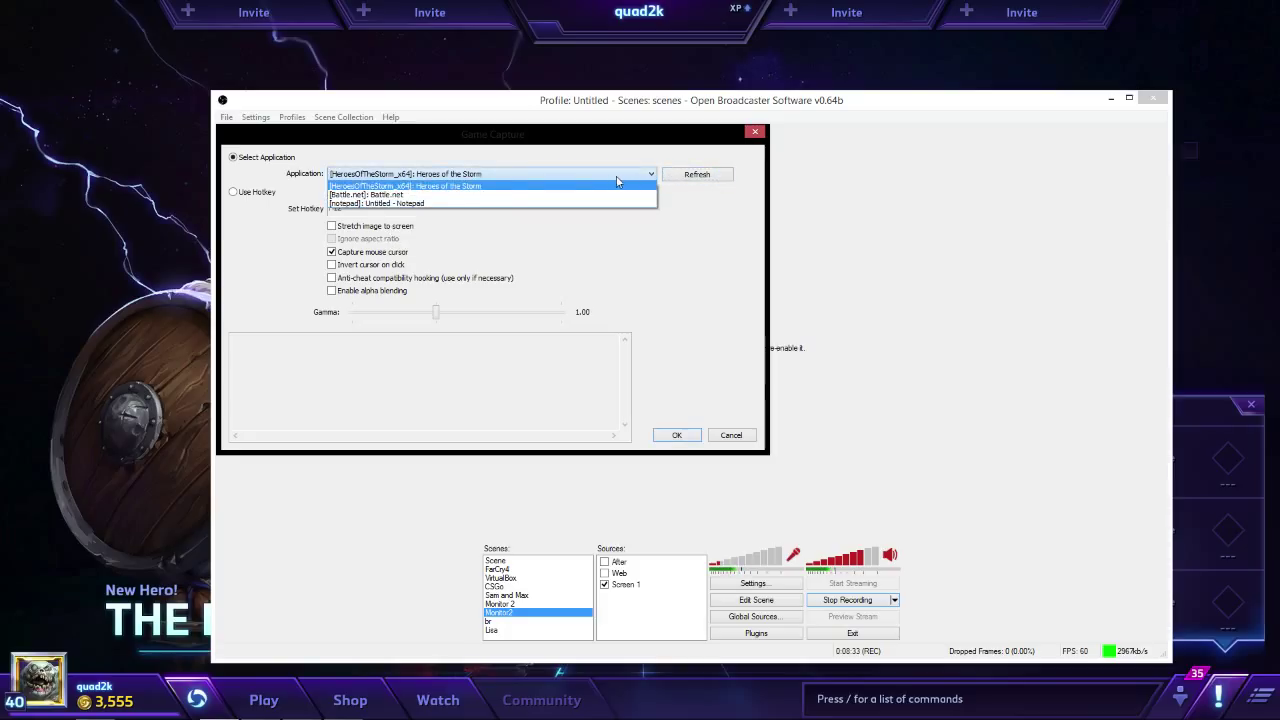
left_click(432, 188)
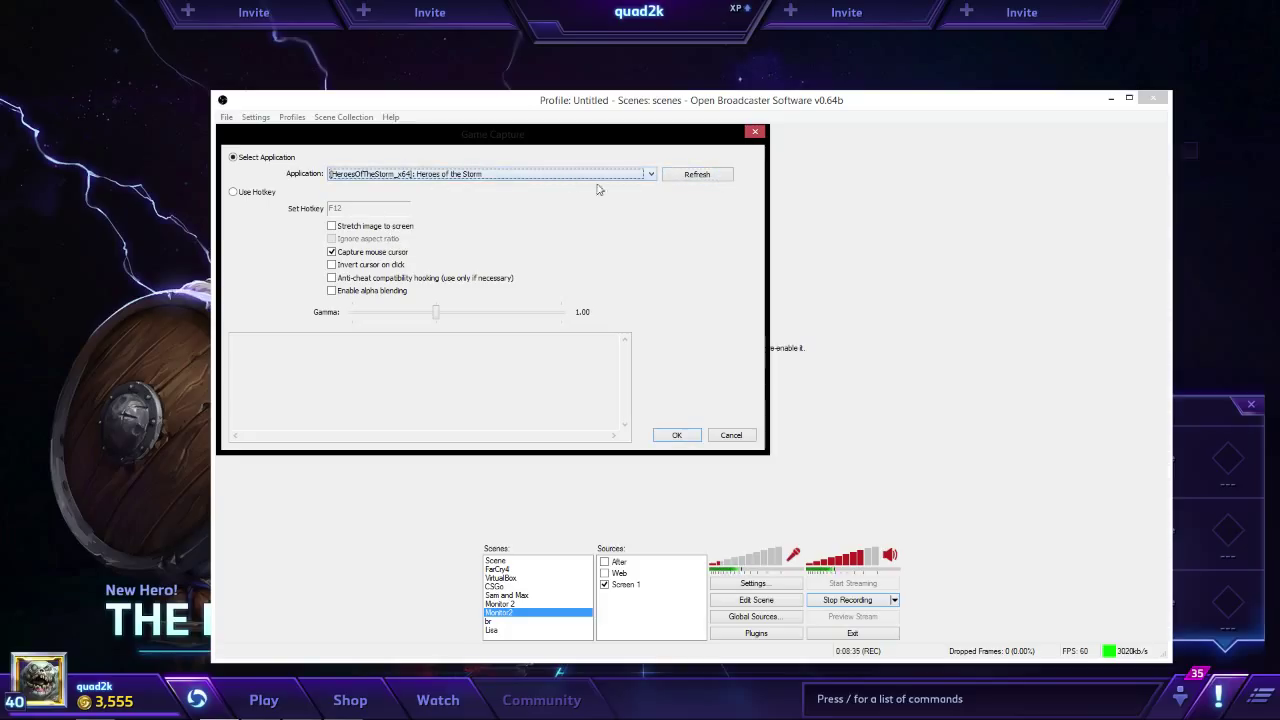
left_click(677, 435)
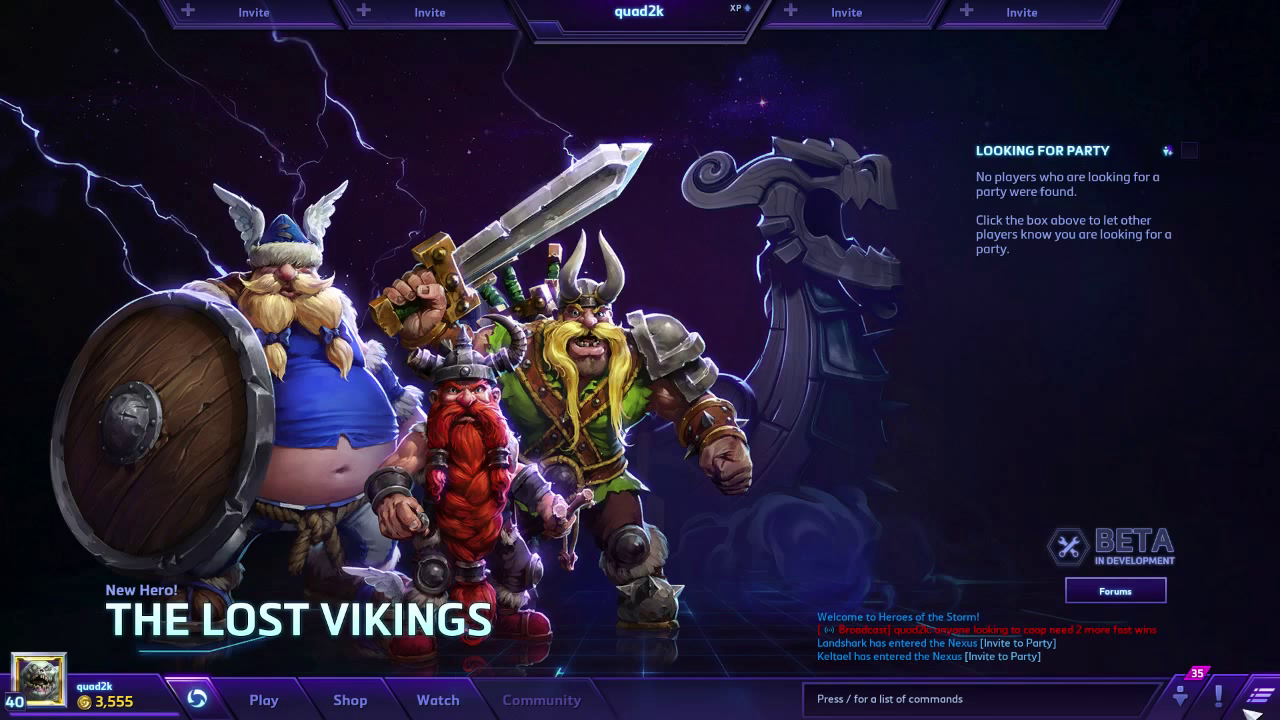
View the game's Display Mode options without changes, exit the game, and Alt+Tab to the desktop.
left_click(1252, 702)
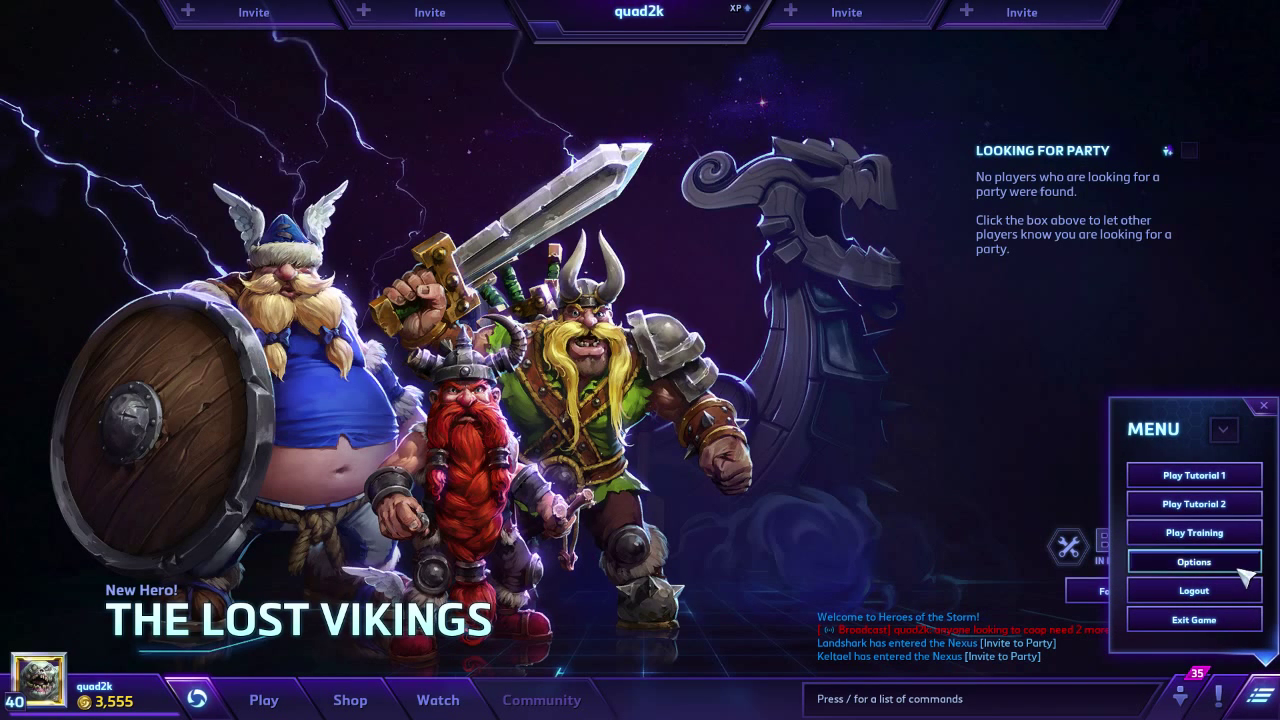
left_click(1245, 577)
left_click(697, 137)
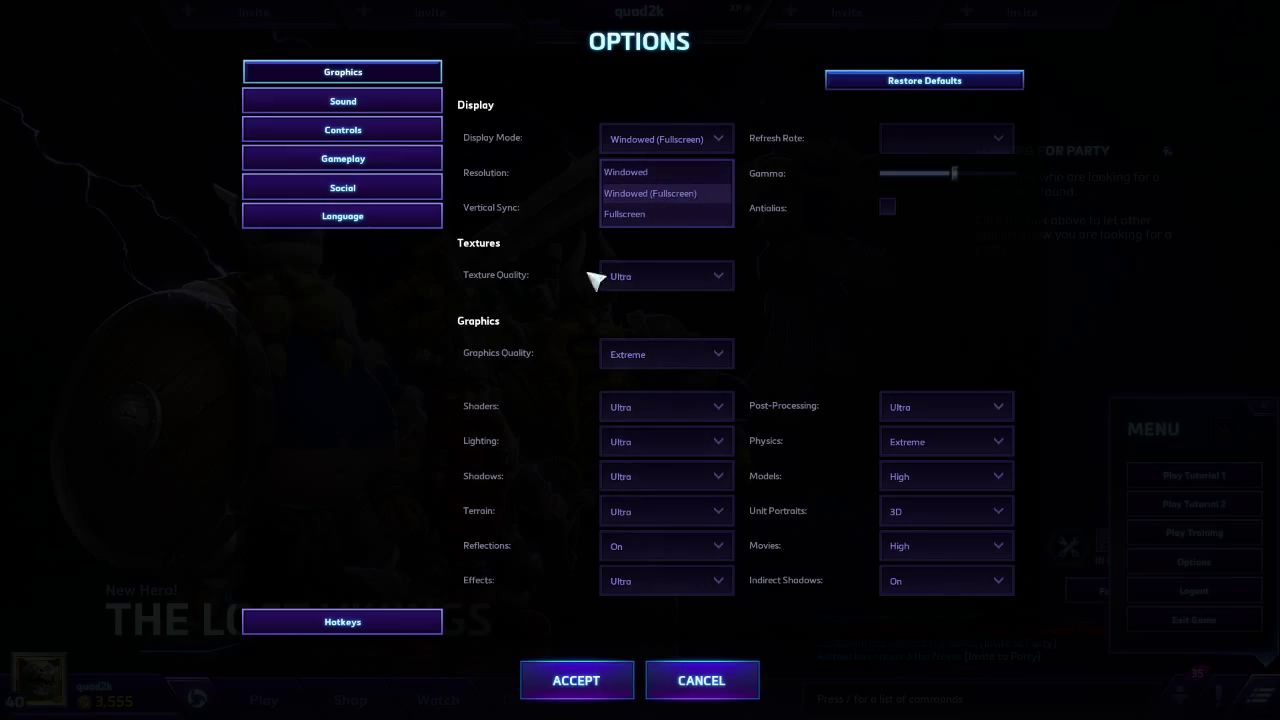
left_click(700, 678)
left_click(725, 688)
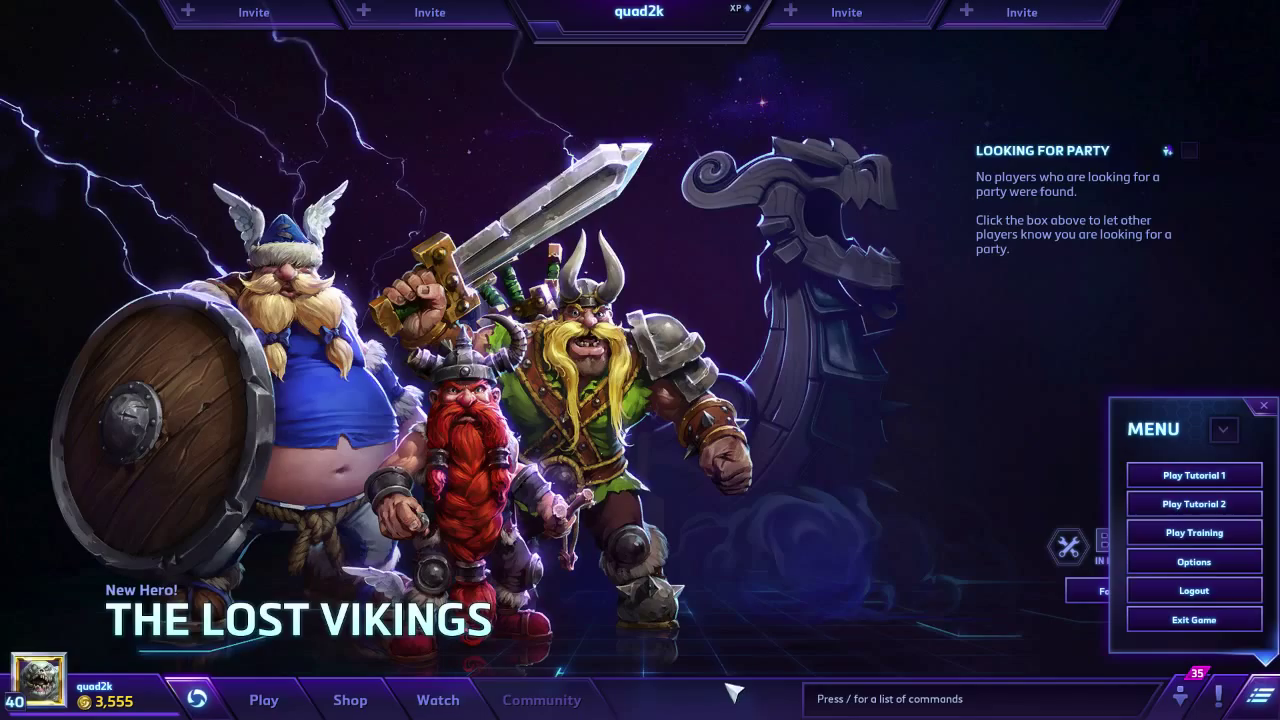
left_click(1262, 697)
left_click(1262, 697)
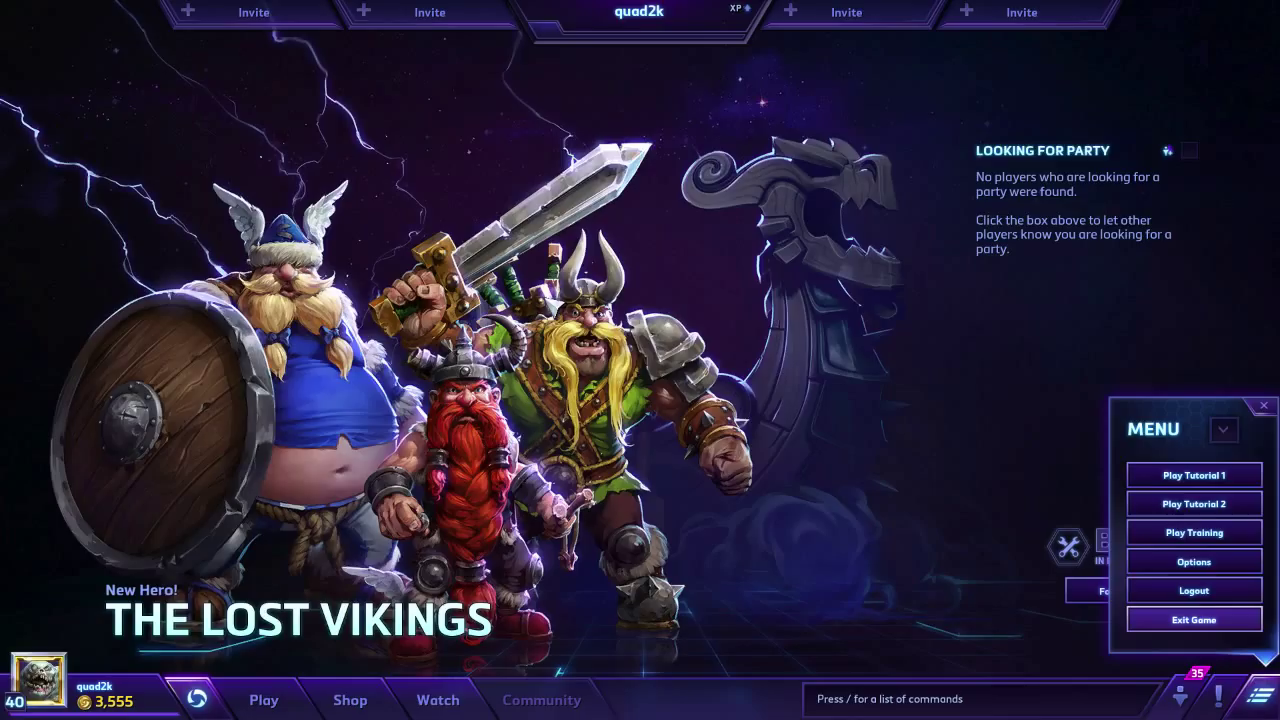
key("alt+Tab")
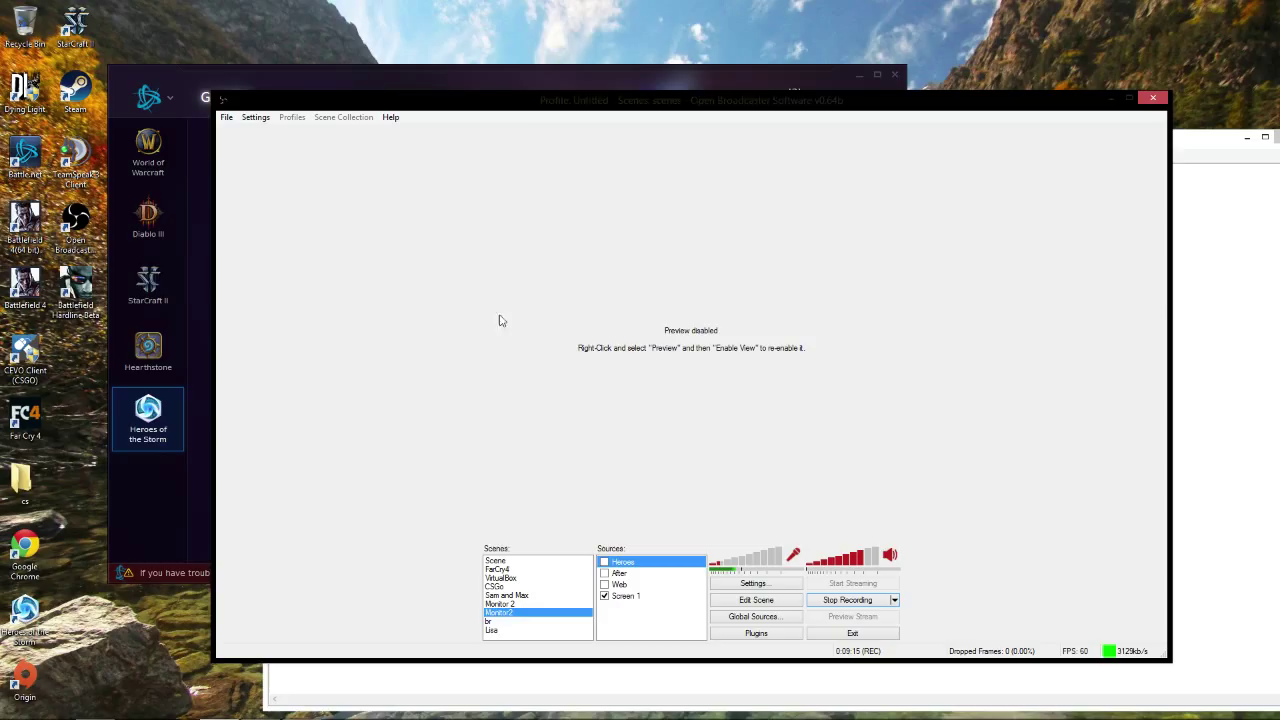
Try adding a Video Capture Device named 'Web', cancelling after the duplicate-name warning.
left_click_drag(880, 100, 852, 48)
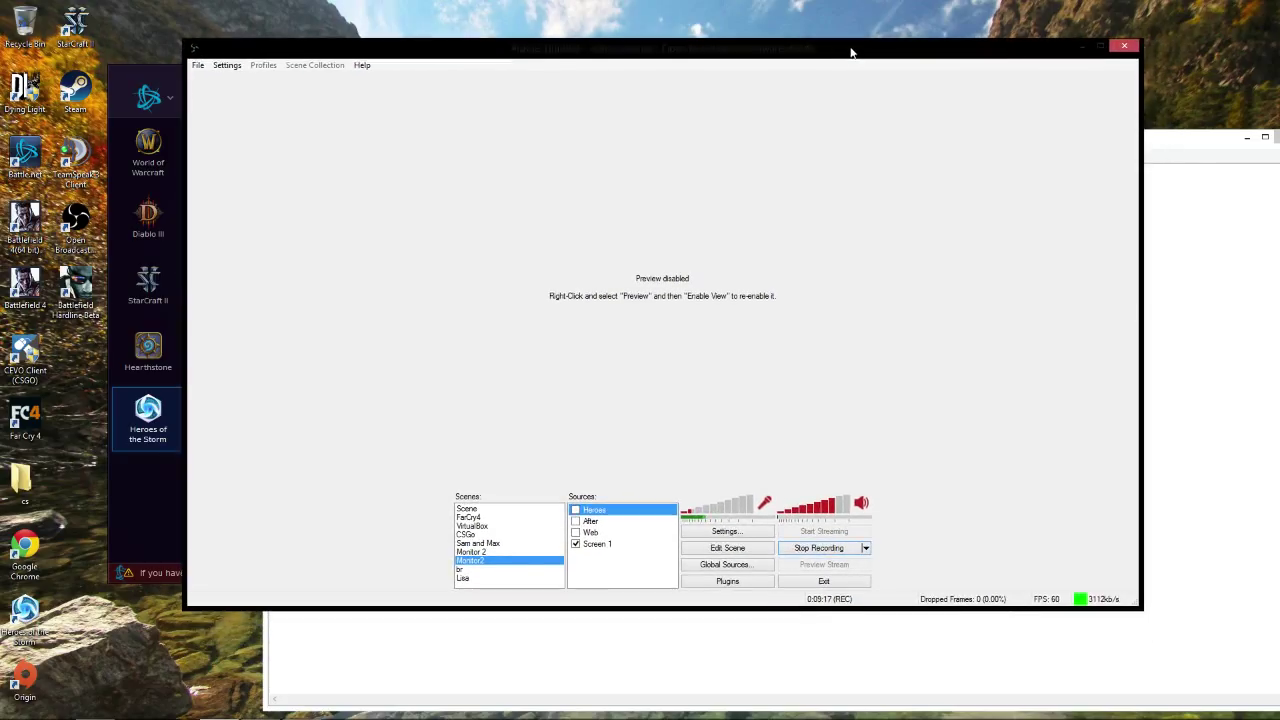
right_click(616, 566)
mouse_move(648, 574)
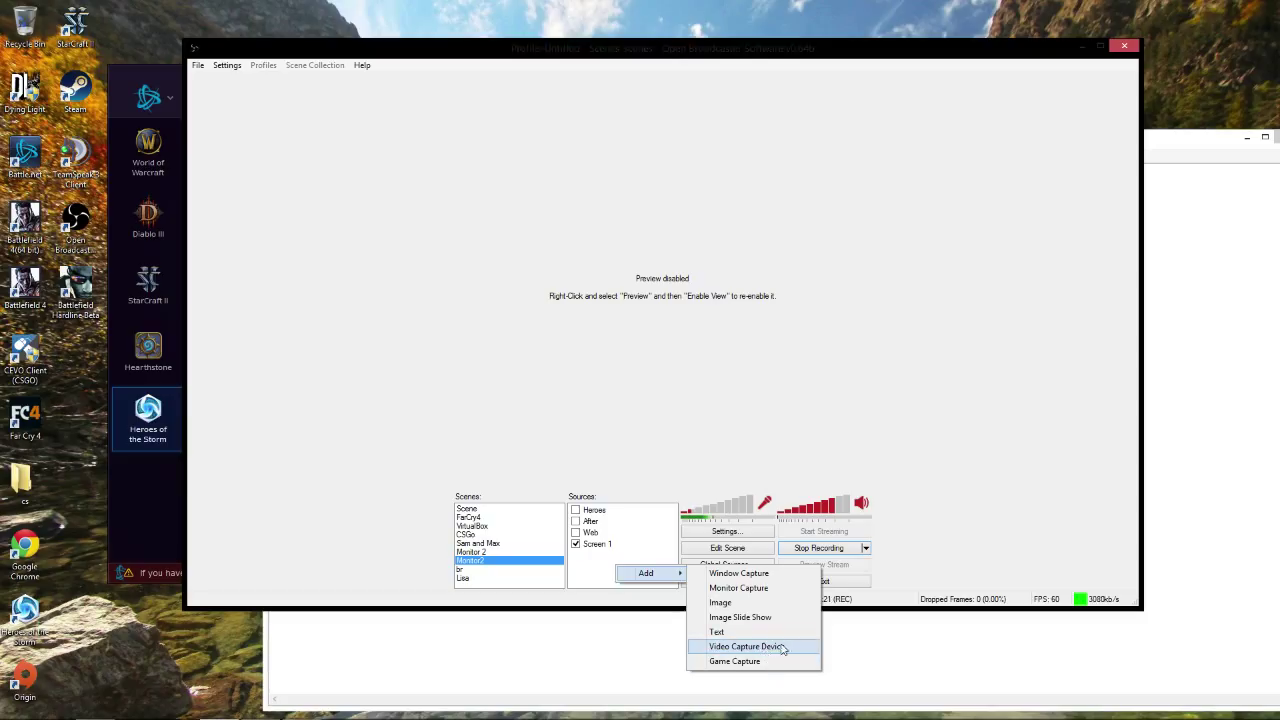
left_click(765, 647)
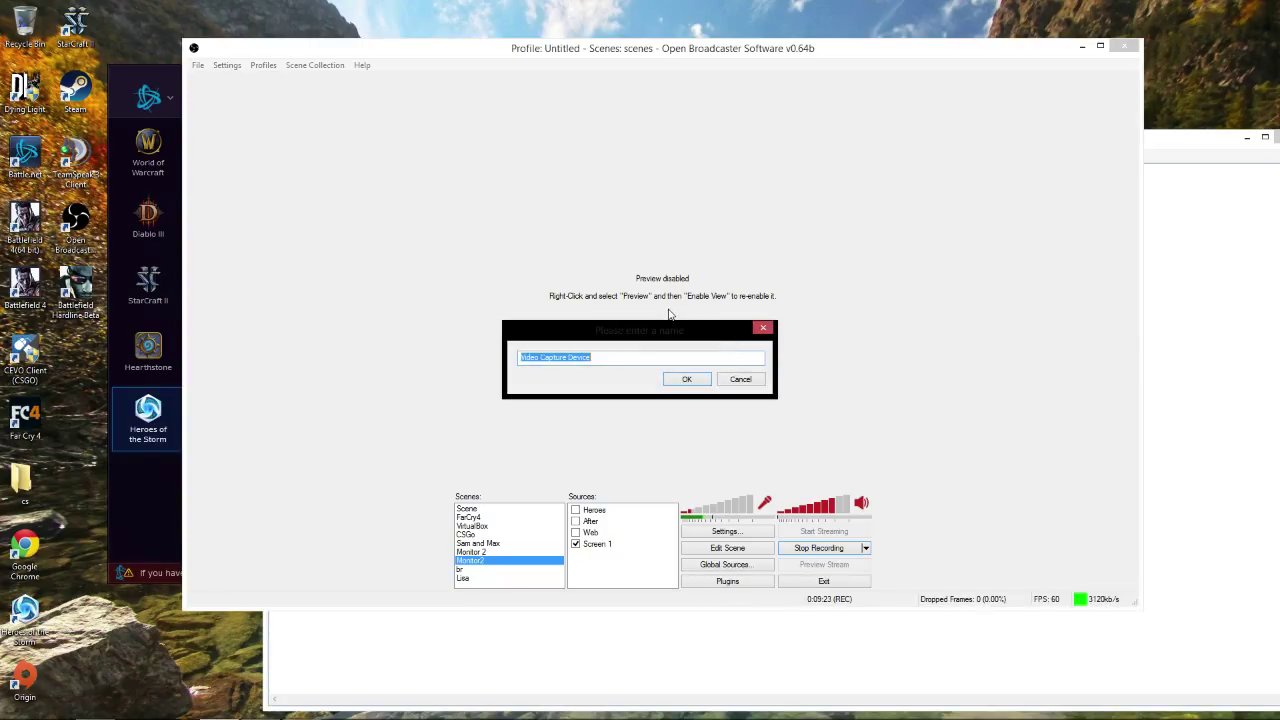
type("Web")
key("Return")
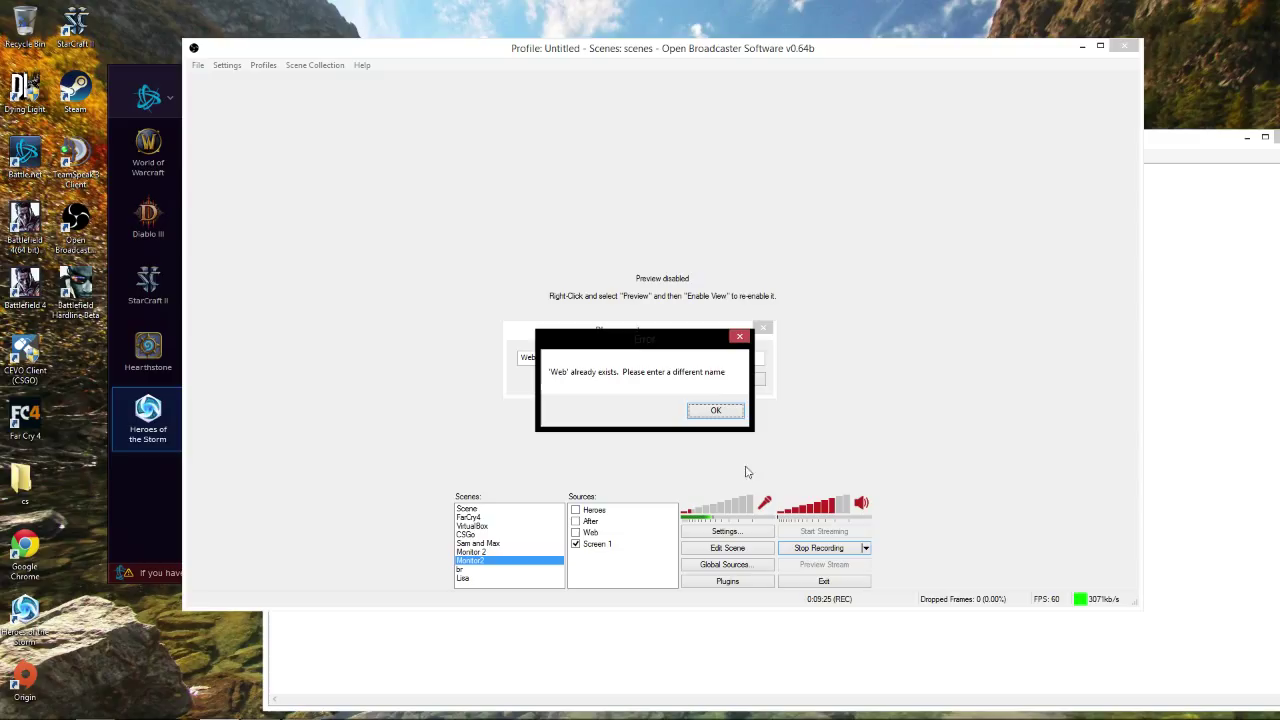
left_click(742, 335)
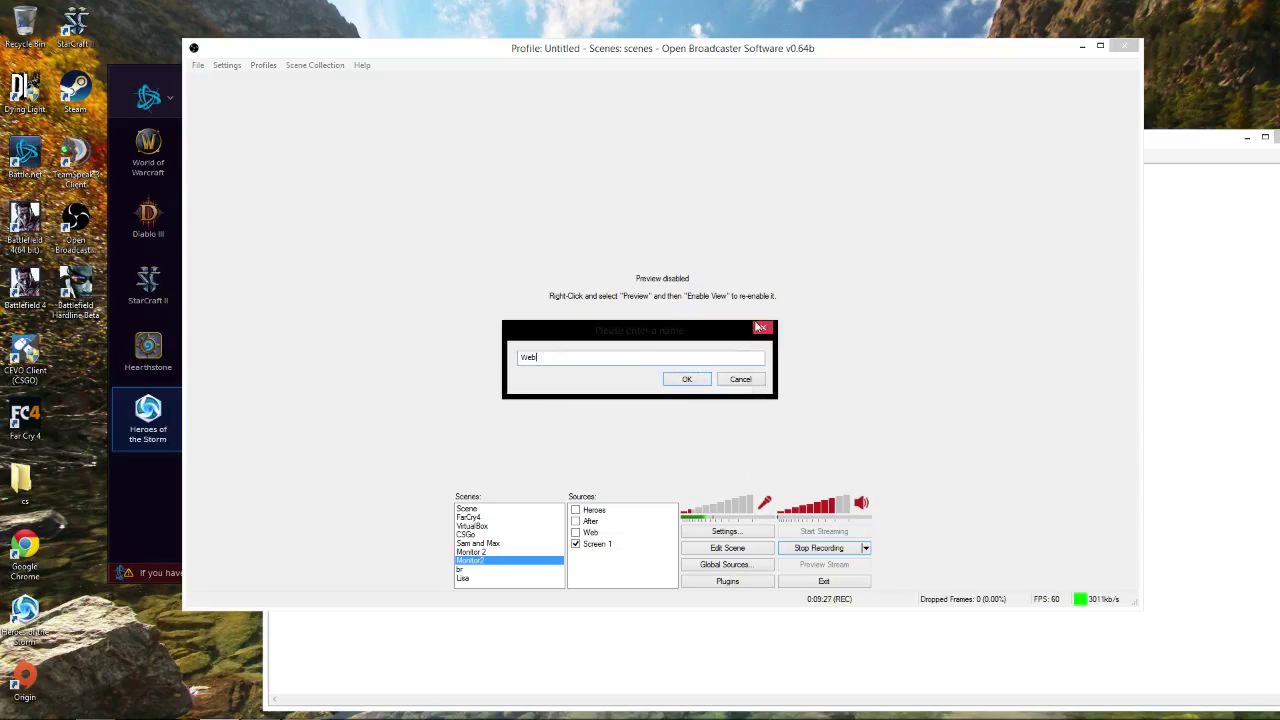
left_click(760, 327)
Review the existing Web source's device properties without changes, then open the preview's context menu.
left_click(590, 532)
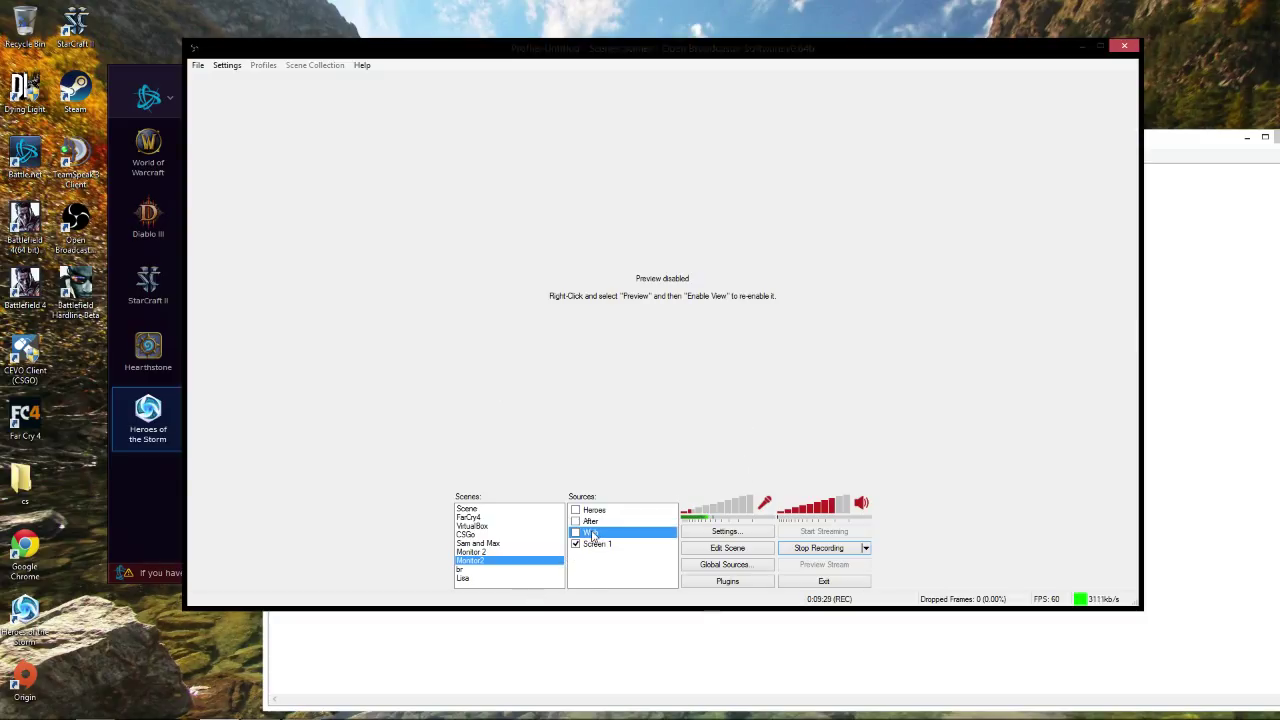
right_click(592, 536)
left_click(650, 619)
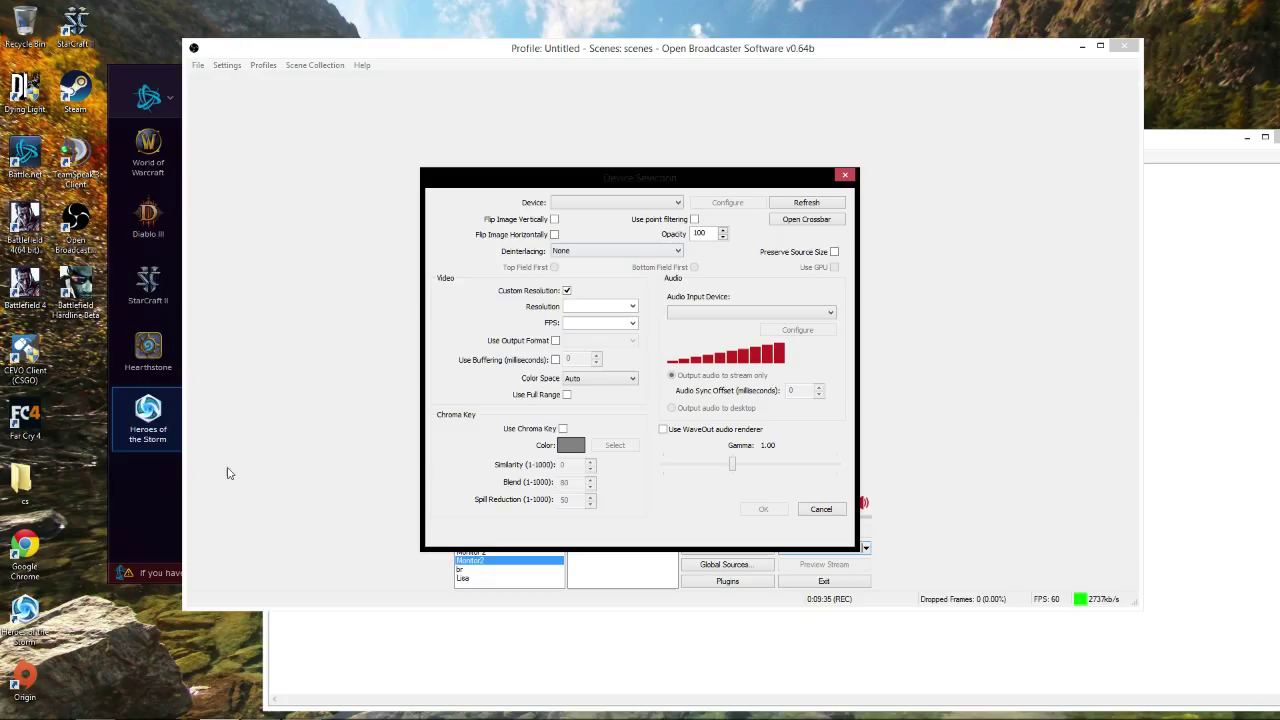
left_click(838, 175)
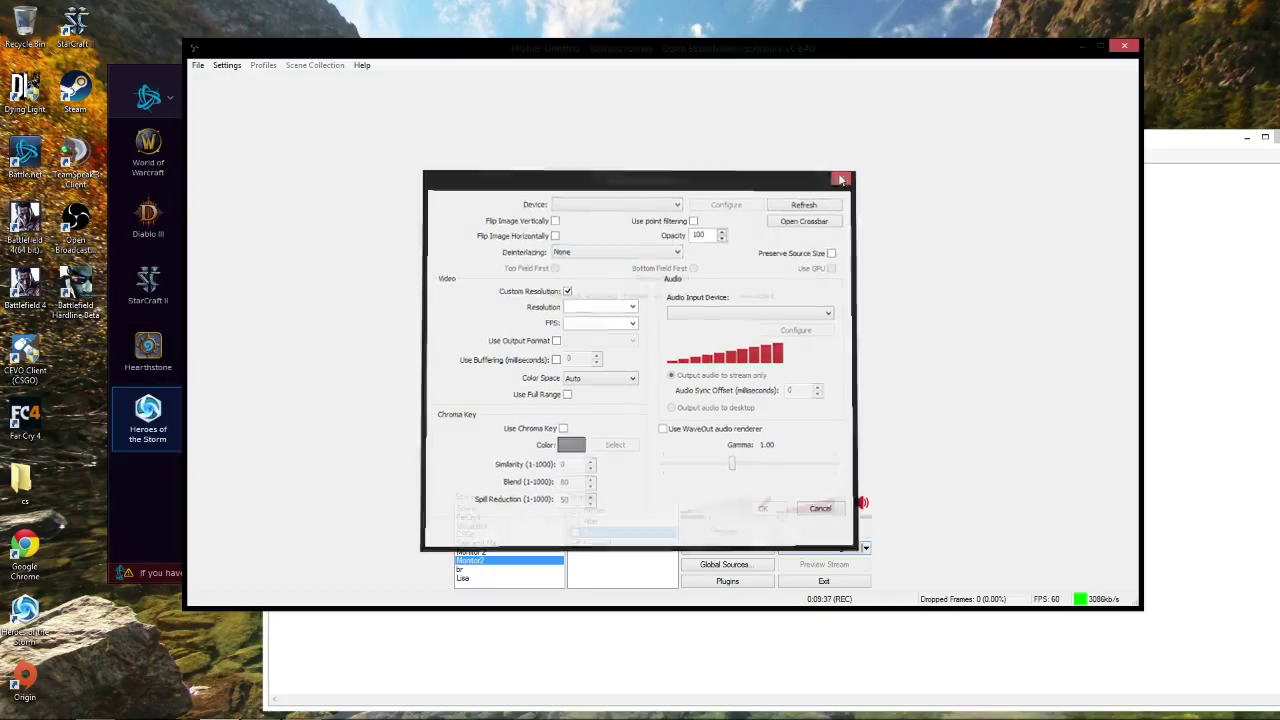
right_click(734, 291)
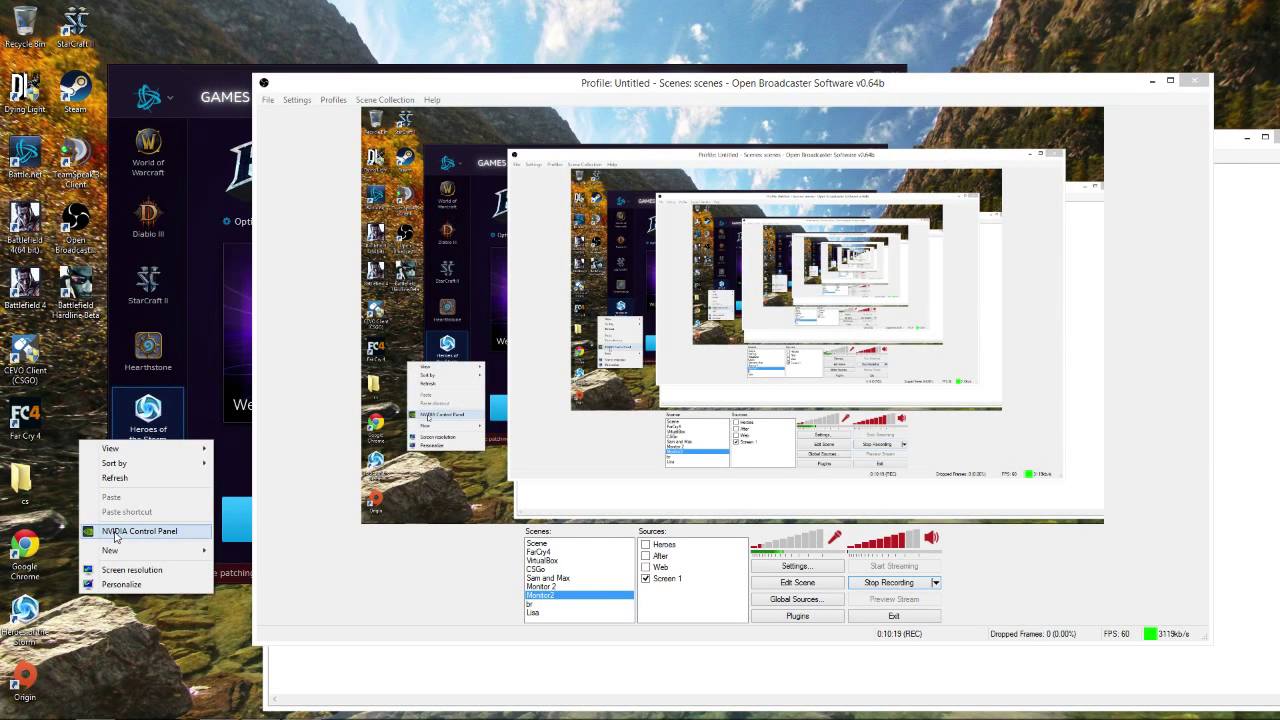
Open NVIDIA Control Panel to Manage 3D settings on the Program Settings tab.
left_click(114, 532)
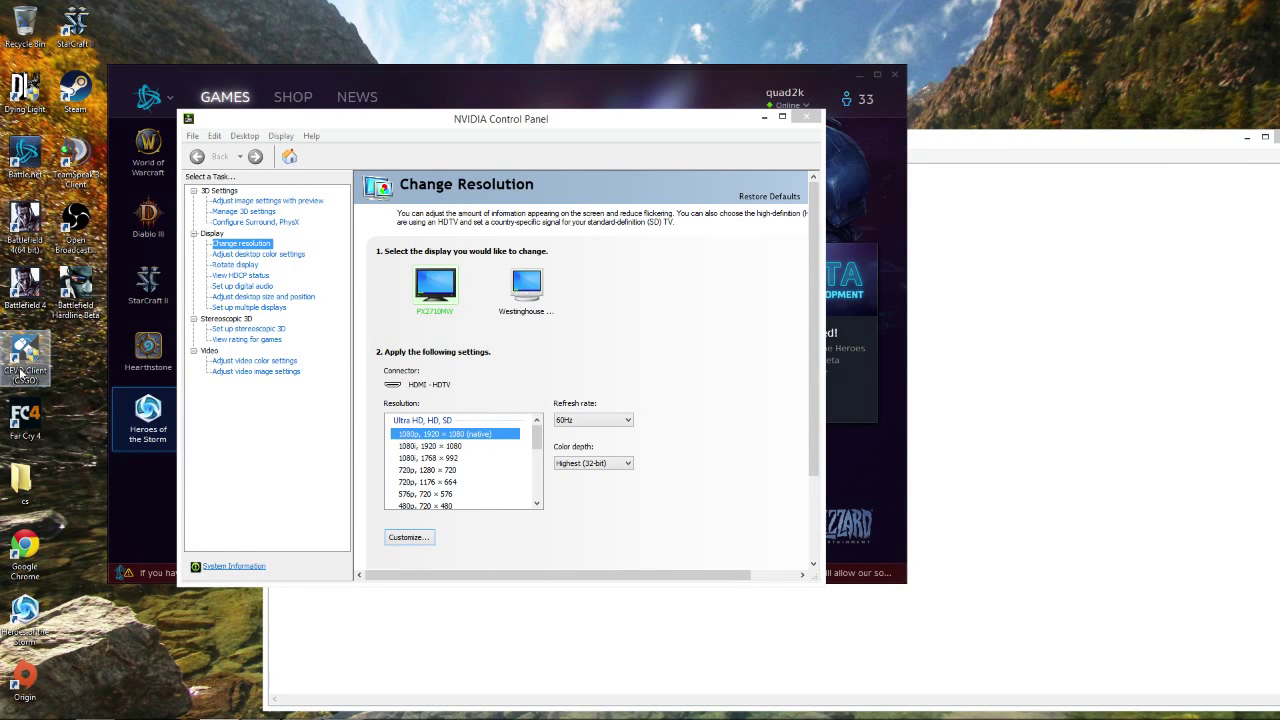
left_click(243, 212)
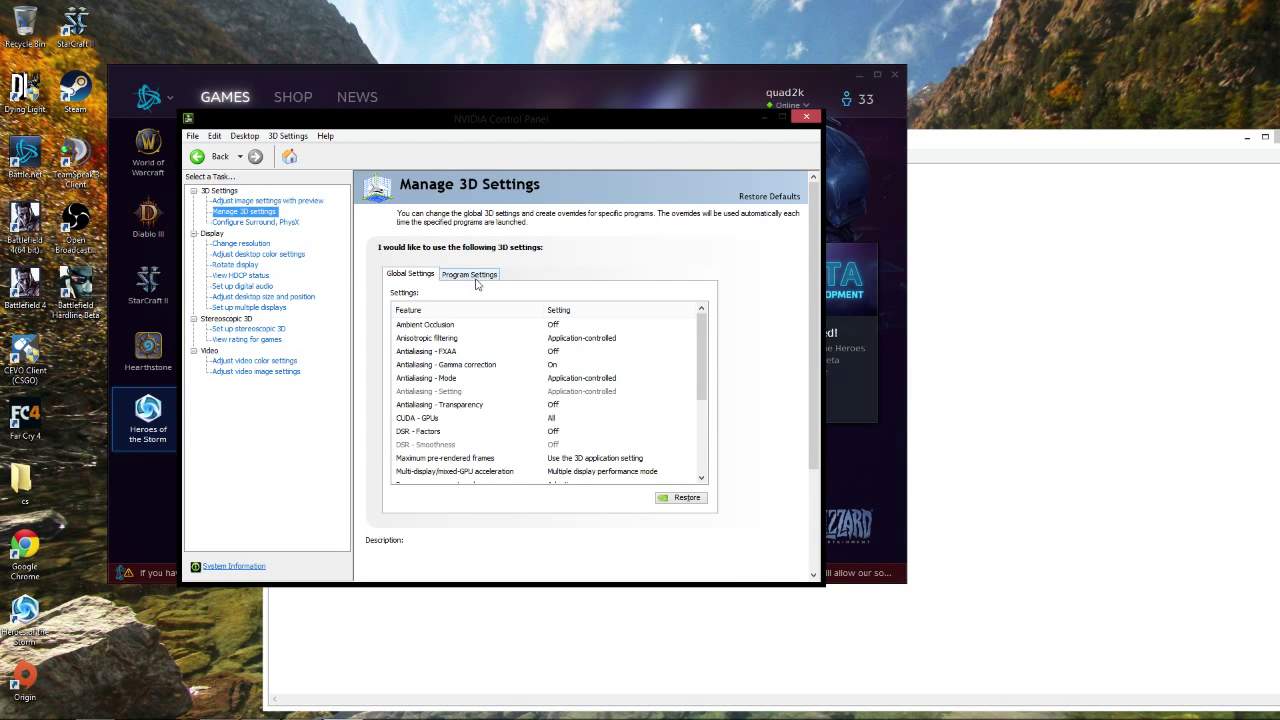
left_click(472, 276)
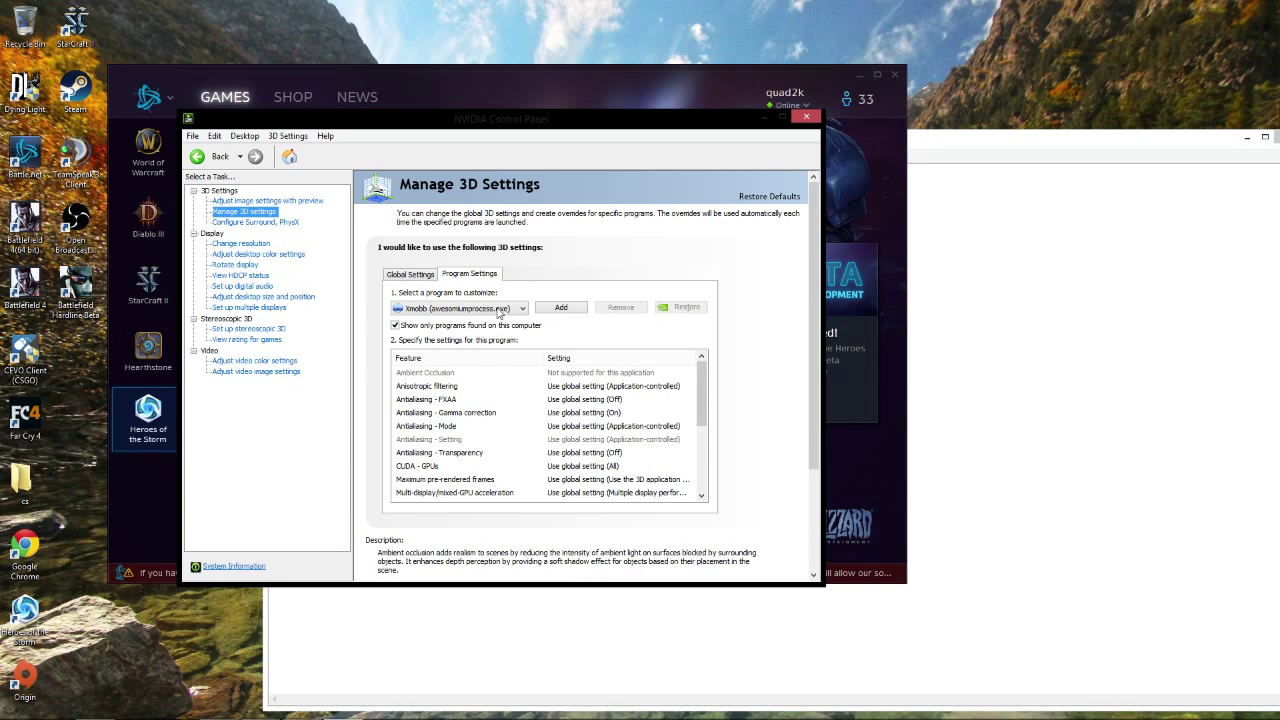
Browse the program dropdown and close it, leaving Xmobb (awesomiumprocess.exe) selected.
left_click(516, 309)
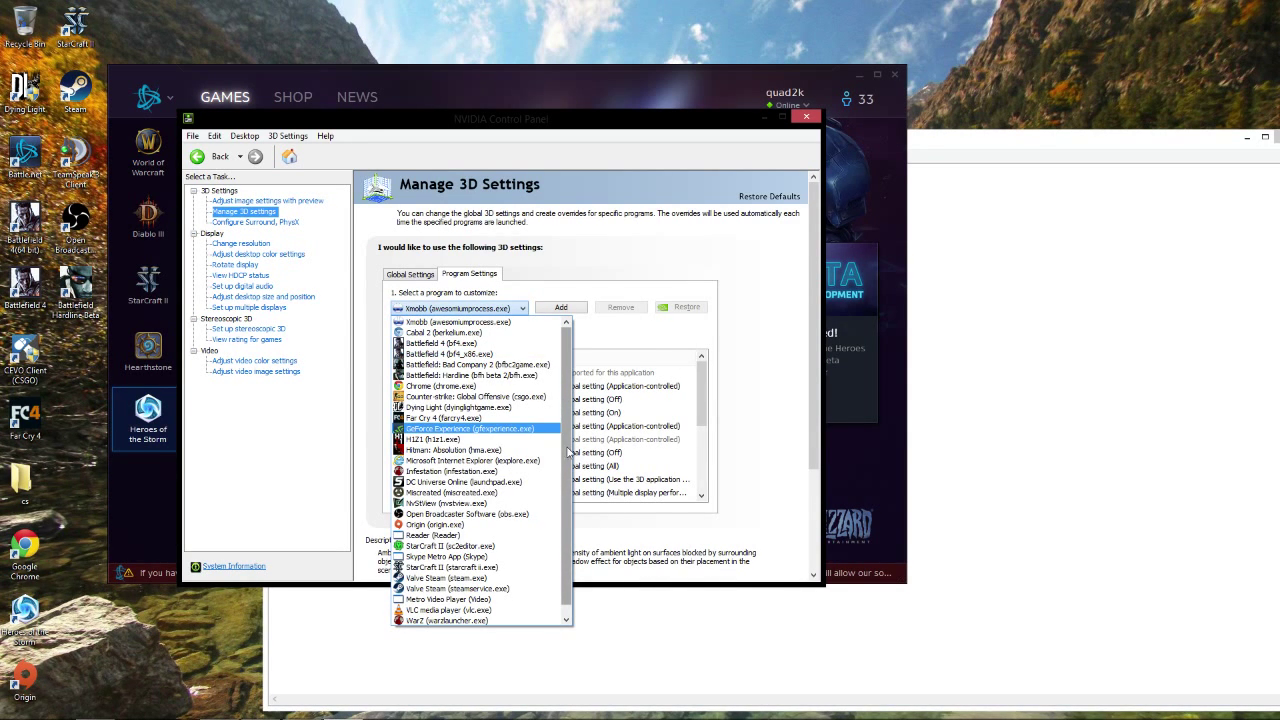
left_click_drag(572, 518, 574, 578)
left_click_drag(583, 532, 585, 410)
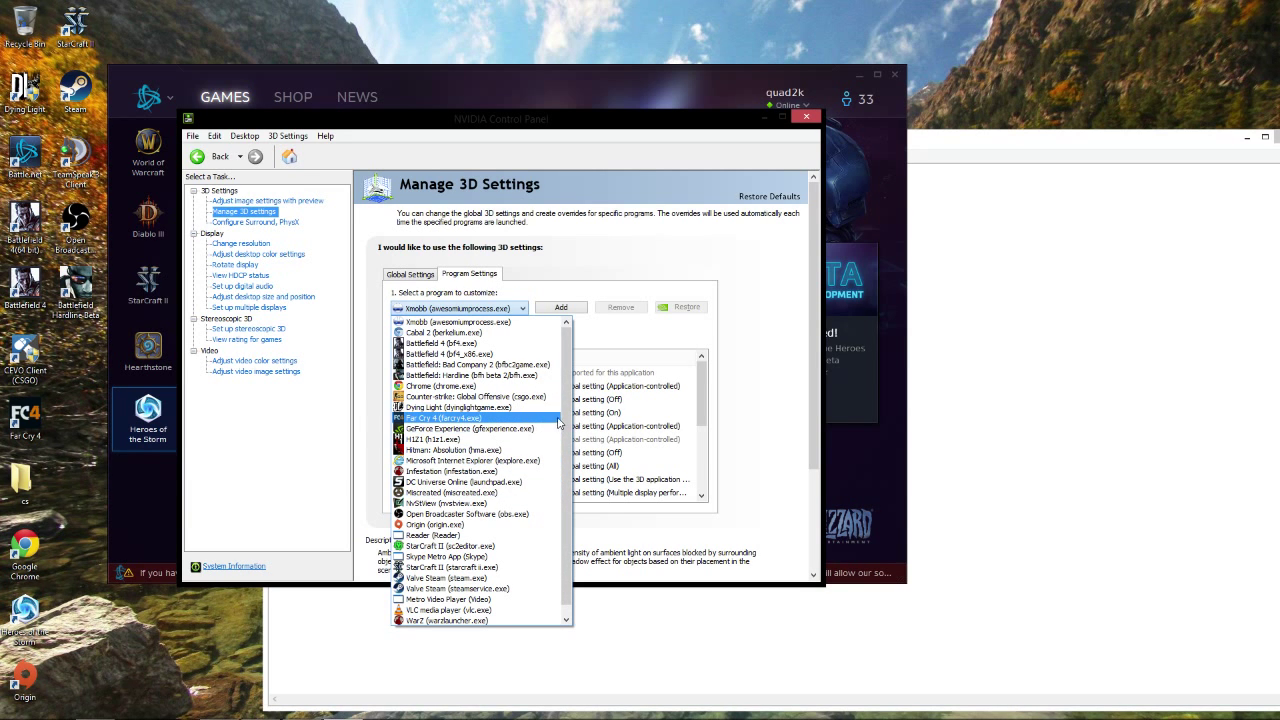
left_click_drag(574, 346, 602, 541)
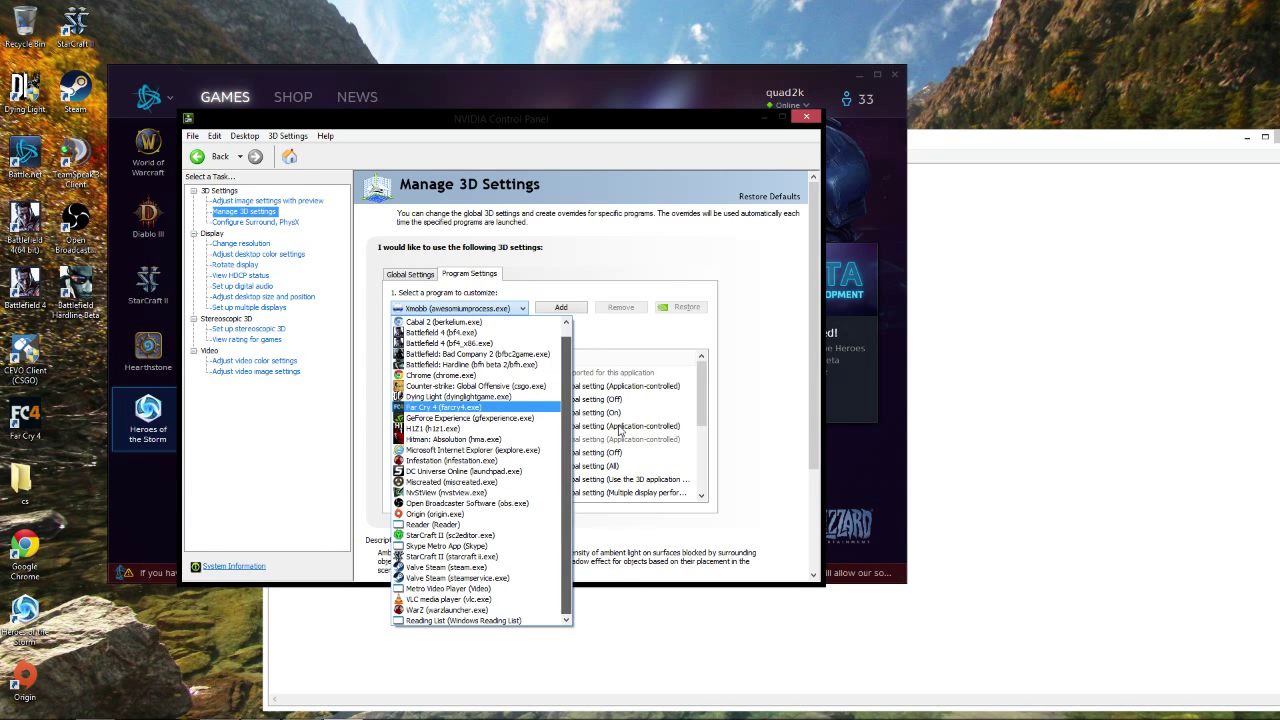
left_click(526, 308)
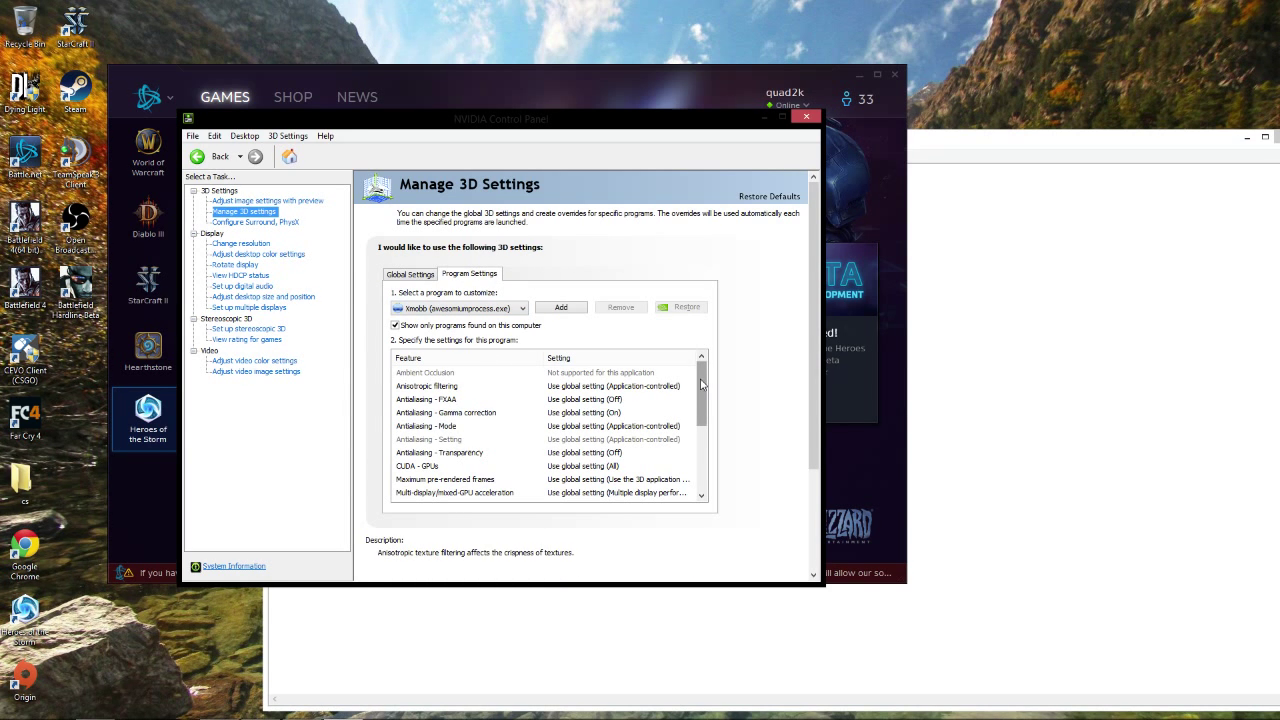
left_click_drag(702, 388, 743, 378)
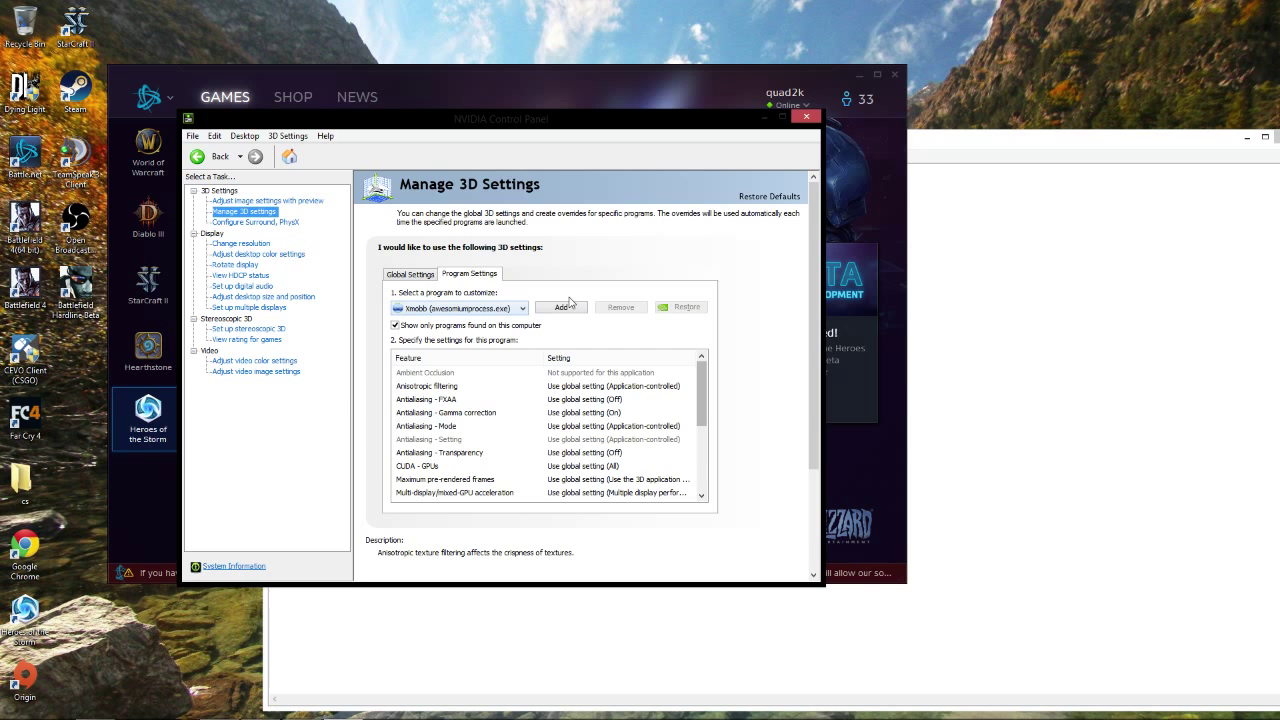